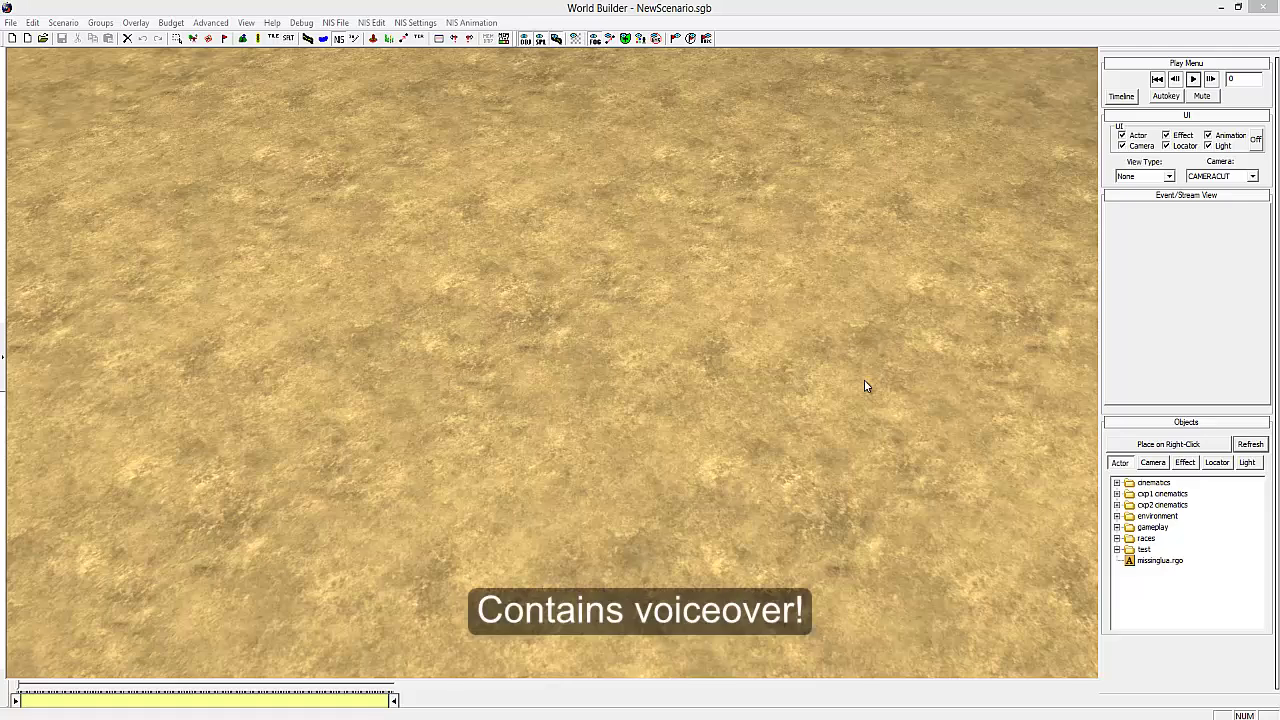
pyautogui.click(864, 380)
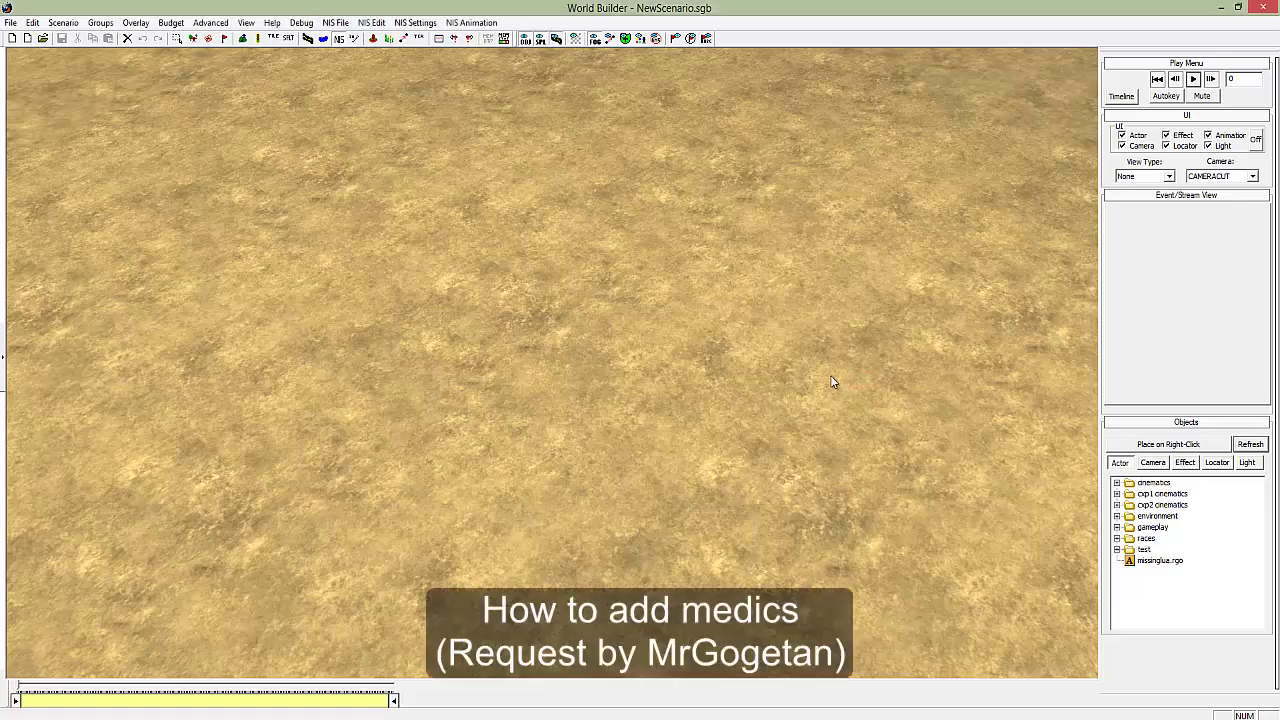
pyautogui.moveTo(831, 377); pyautogui.dragTo(551, 361, button='middle')
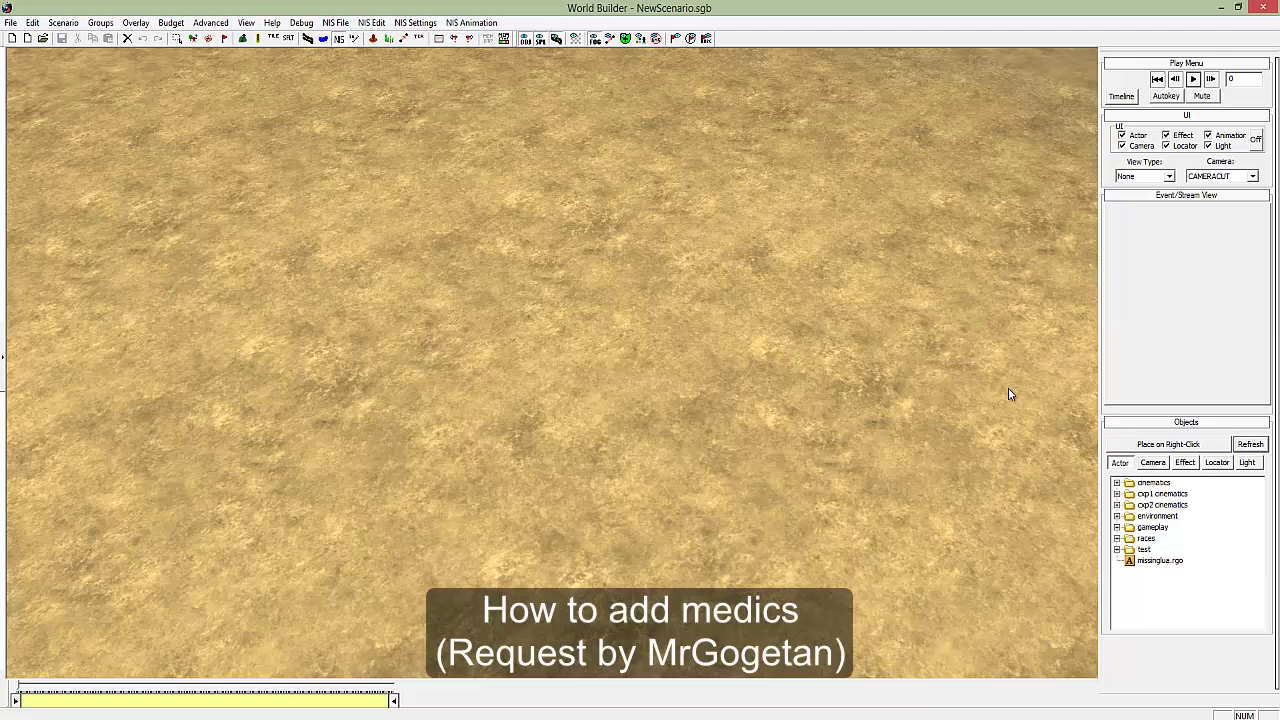
pyautogui.moveTo(1008, 394); pyautogui.dragTo(897, 426, button='right')
pyautogui.moveTo(897, 417); pyautogui.dragTo(895, 422, button='middle')
pyautogui.moveTo(895, 422)
pyautogui.mouseDown(button='right')
pyautogui.moveTo(552, 367)
pyautogui.moveTo(897, 399)
pyautogui.mouseUp(button='right')
pyautogui.moveTo(897, 399); pyautogui.dragTo(529, 362, button='middle')
pyautogui.moveTo(530, 368); pyautogui.dragTo(552, 368, button='right')
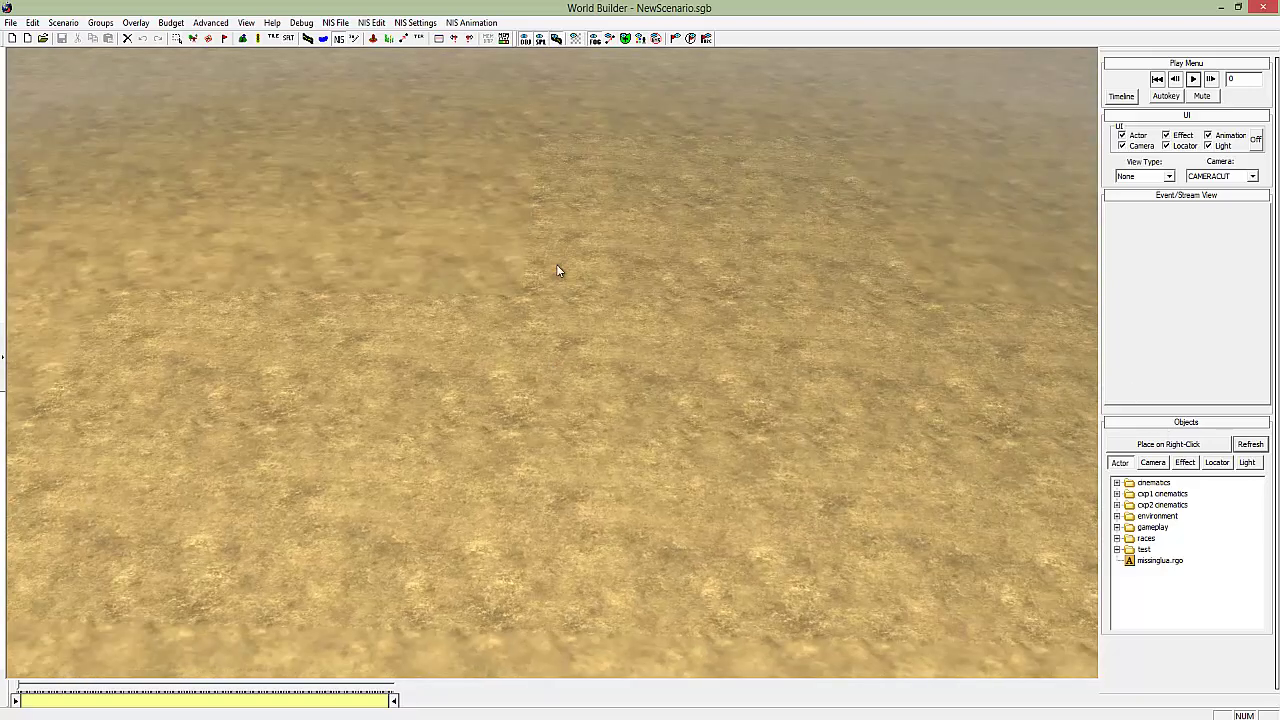
pyautogui.moveTo(556, 264); pyautogui.dragTo(593, 308, button='right')
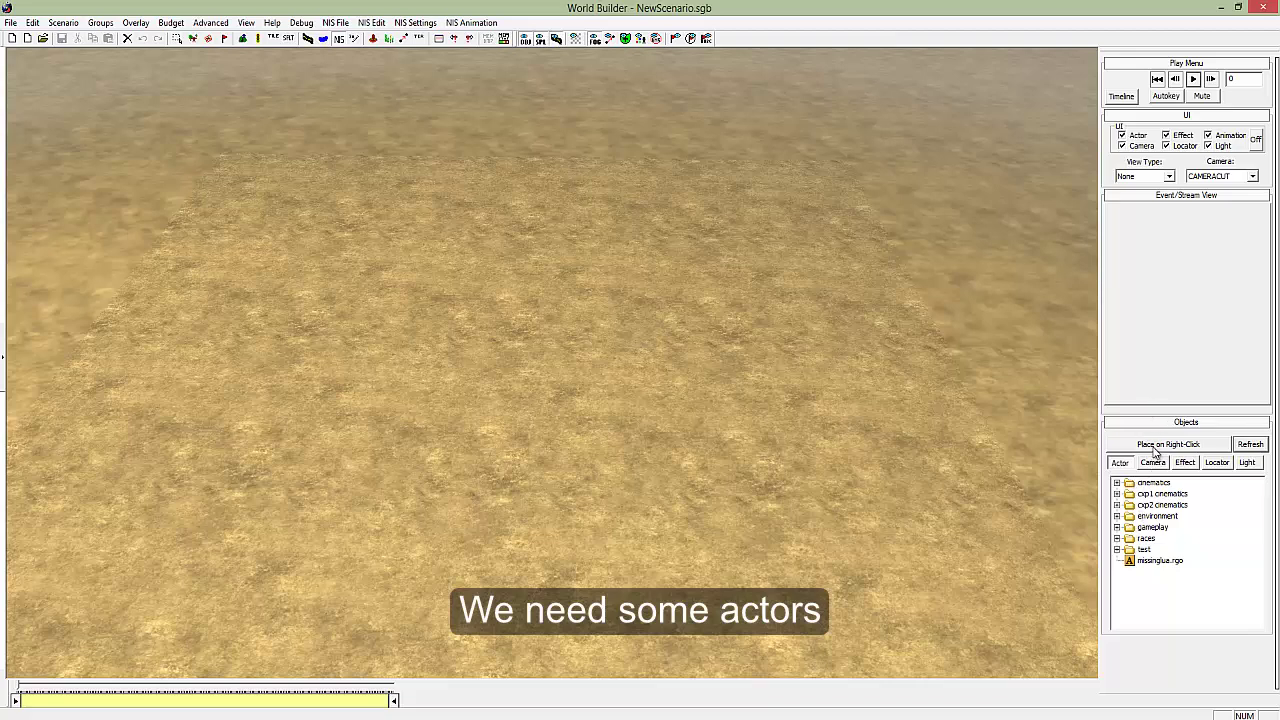
# Enable object placement and place the medic.abp actor from races/allies/soldiers on the terrain.
pyautogui.click(1153, 447)
pyautogui.moveTo(550, 362); pyautogui.dragTo(552, 362, button='right')
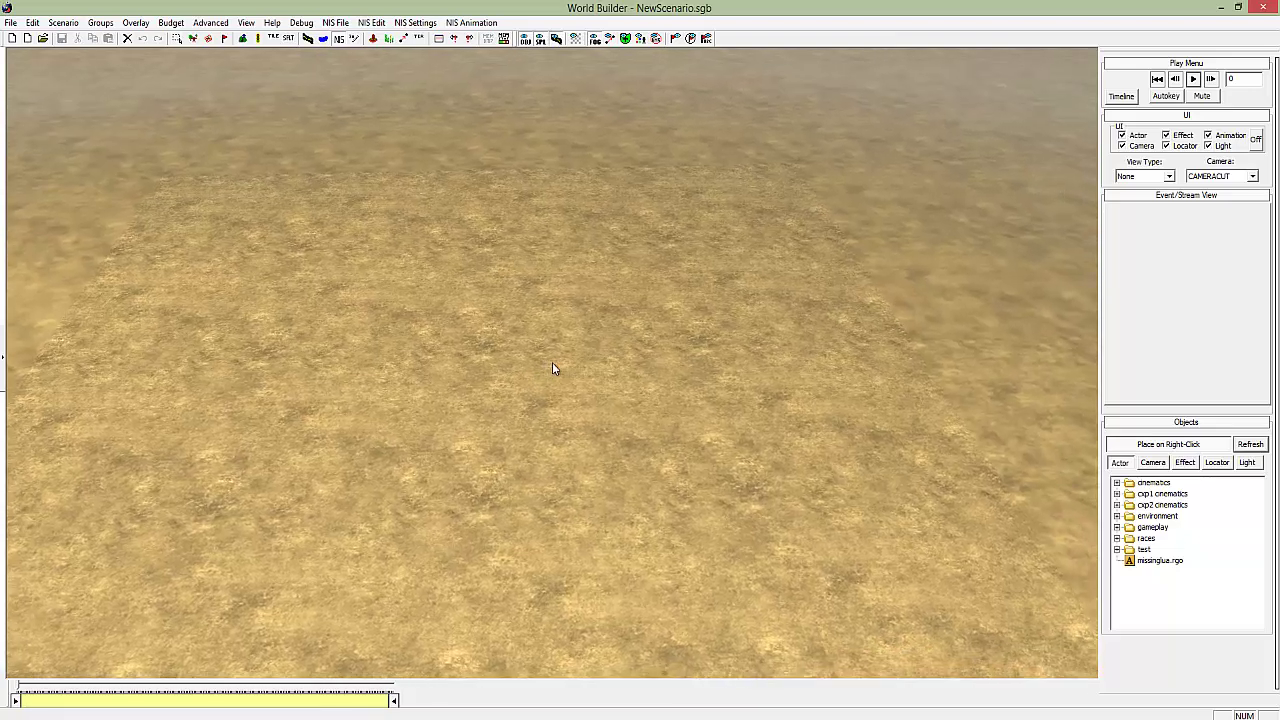
pyautogui.scroll(5, 932, 461)
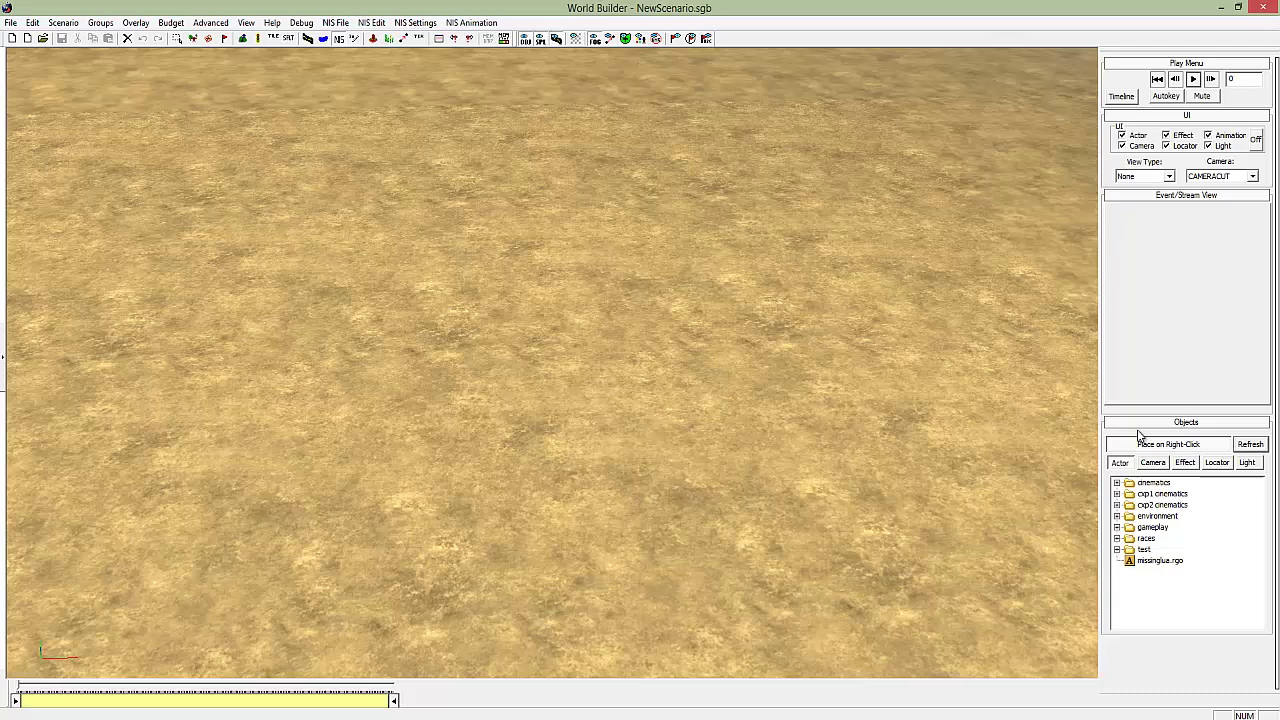
pyautogui.doubleClick(1145, 539)
pyautogui.doubleClick(1157, 549)
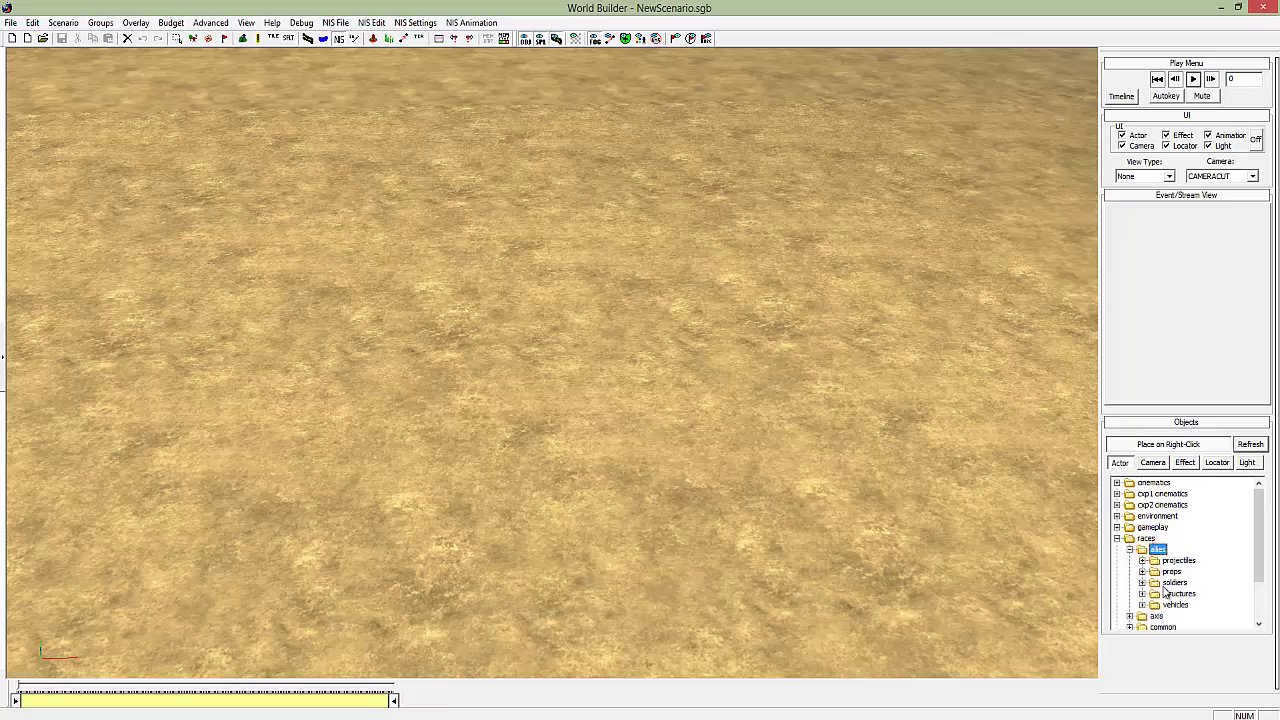
pyautogui.doubleClick(1170, 583)
pyautogui.scroll(-5, 1195, 555)
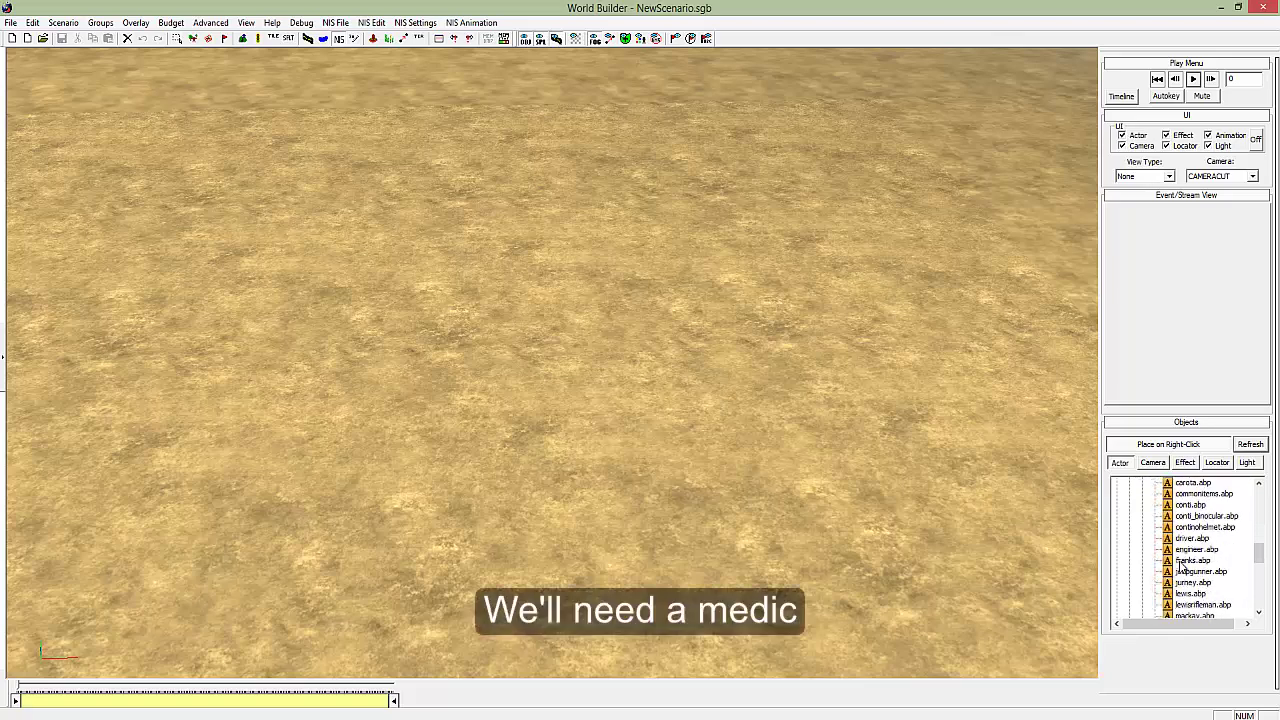
pyautogui.rightClick(717, 358)
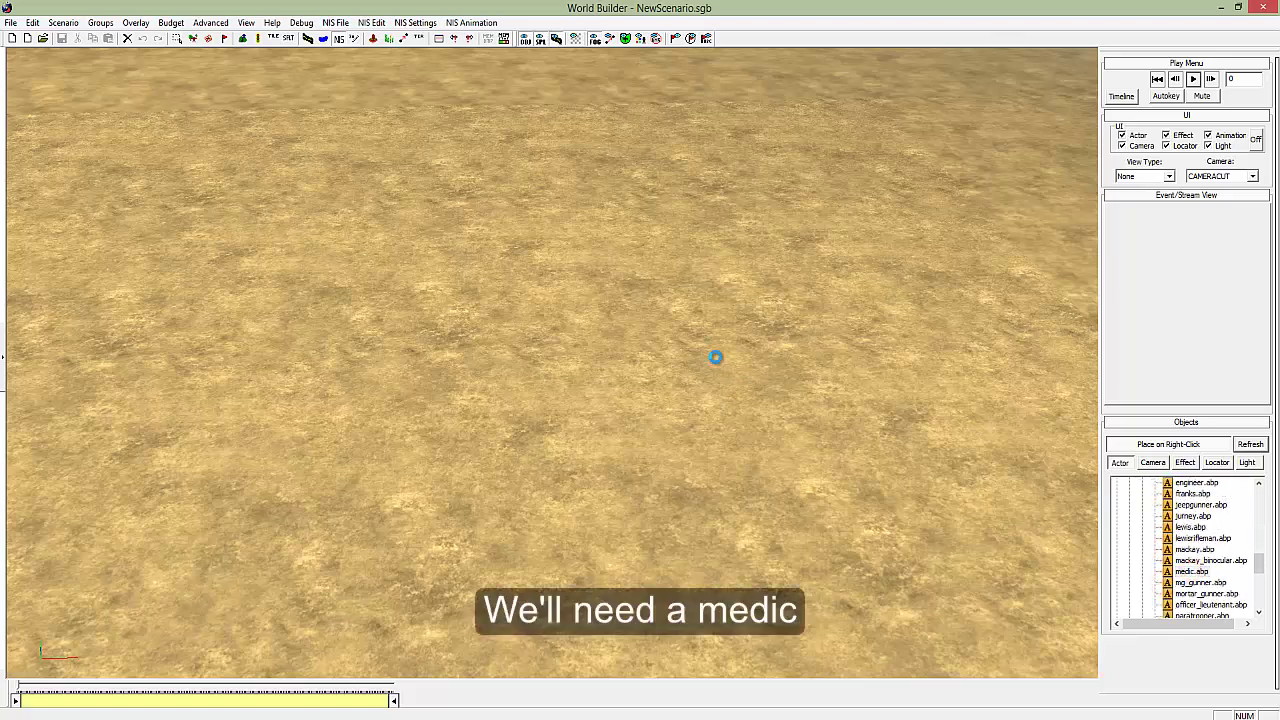
pyautogui.moveTo(723, 373); pyautogui.dragTo(550, 362, button='middle')
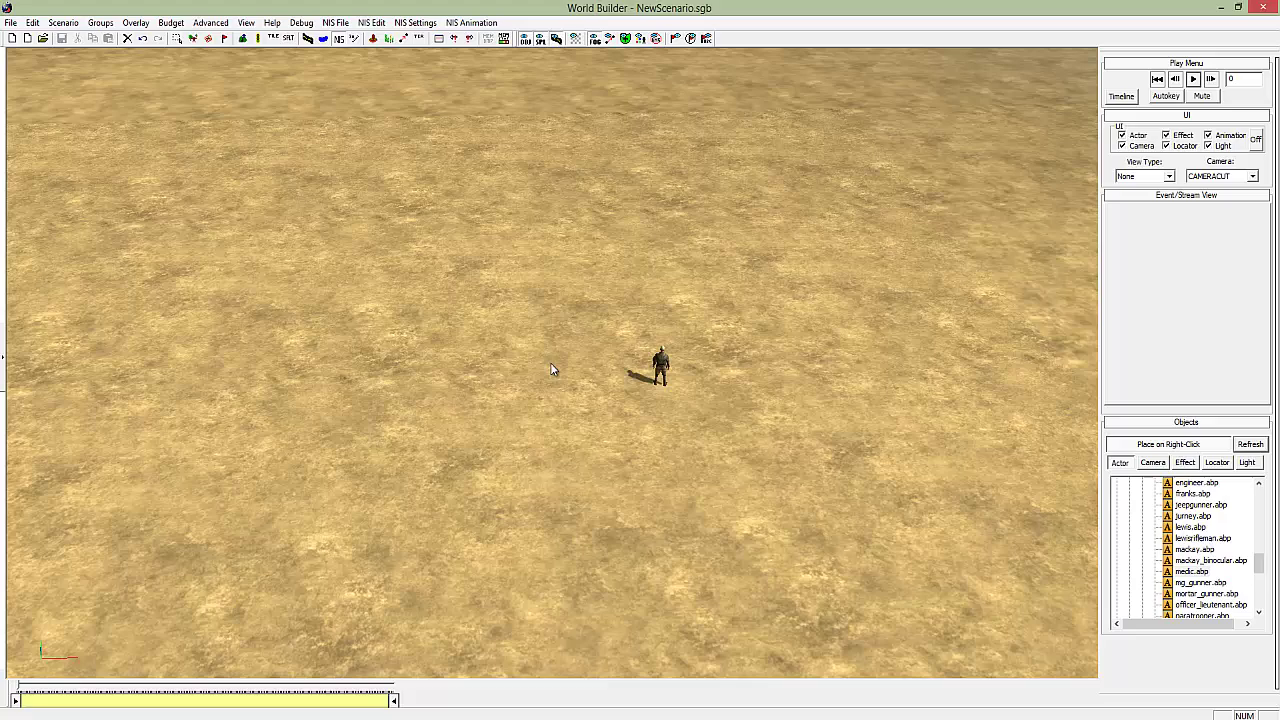
# Place a lewisrifleman.abp actor on the terrain a short distance from the medic.
pyautogui.scroll(5, 755, 362)
pyautogui.moveTo(755, 362); pyautogui.dragTo(539, 369, button='middle')
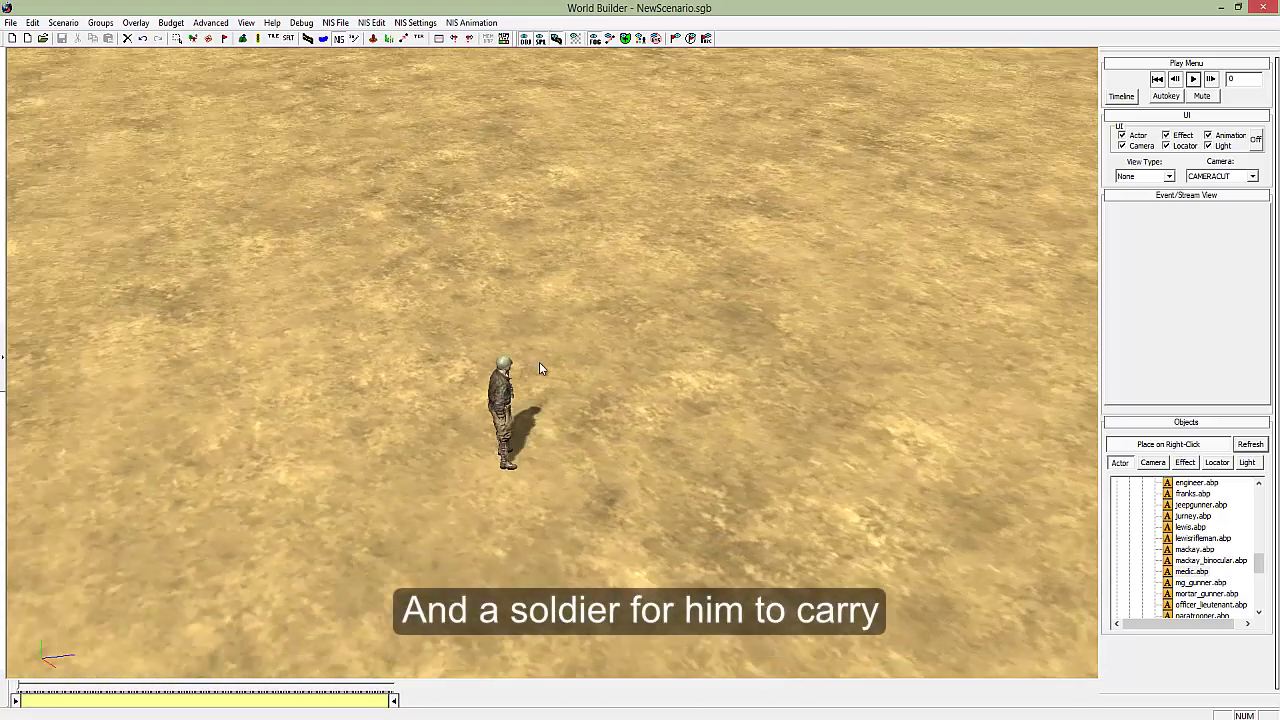
pyautogui.click(1189, 538)
pyautogui.rightClick(743, 398)
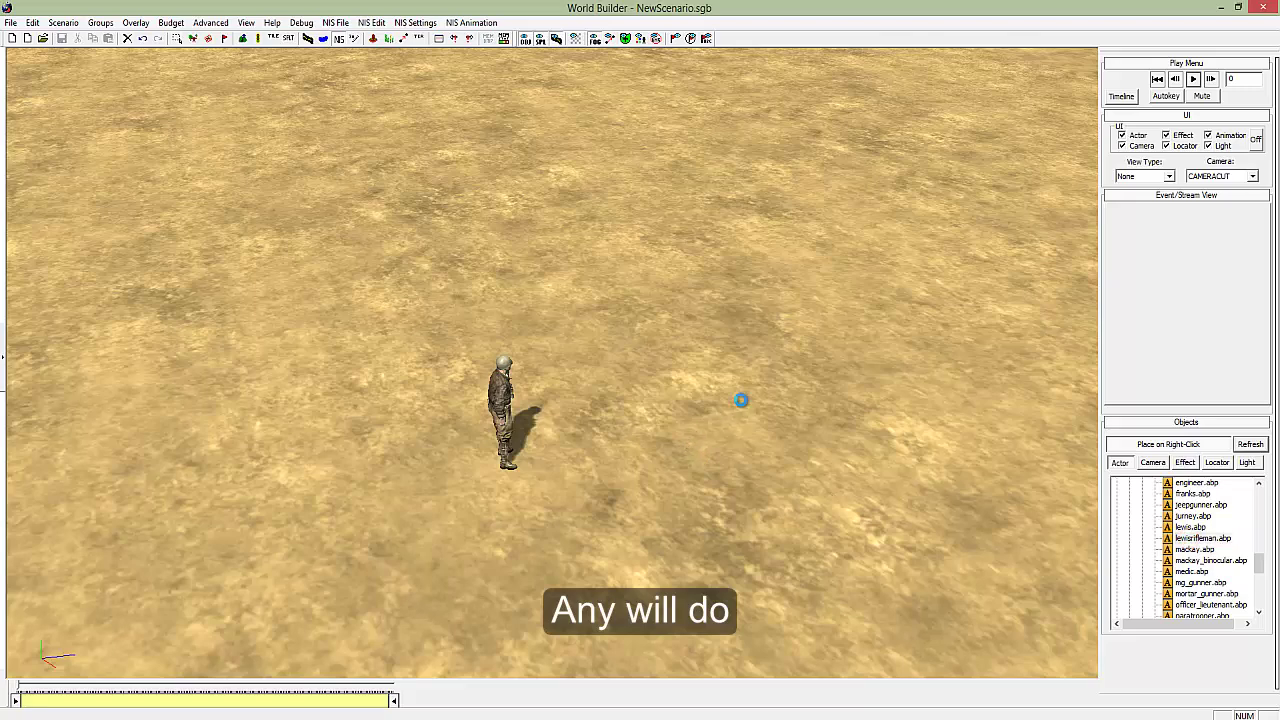
# Open the Timeline window, then move and resize it so that both actors stay visible above it.
pyautogui.moveTo(751, 462); pyautogui.dragTo(551, 361, button='middle')
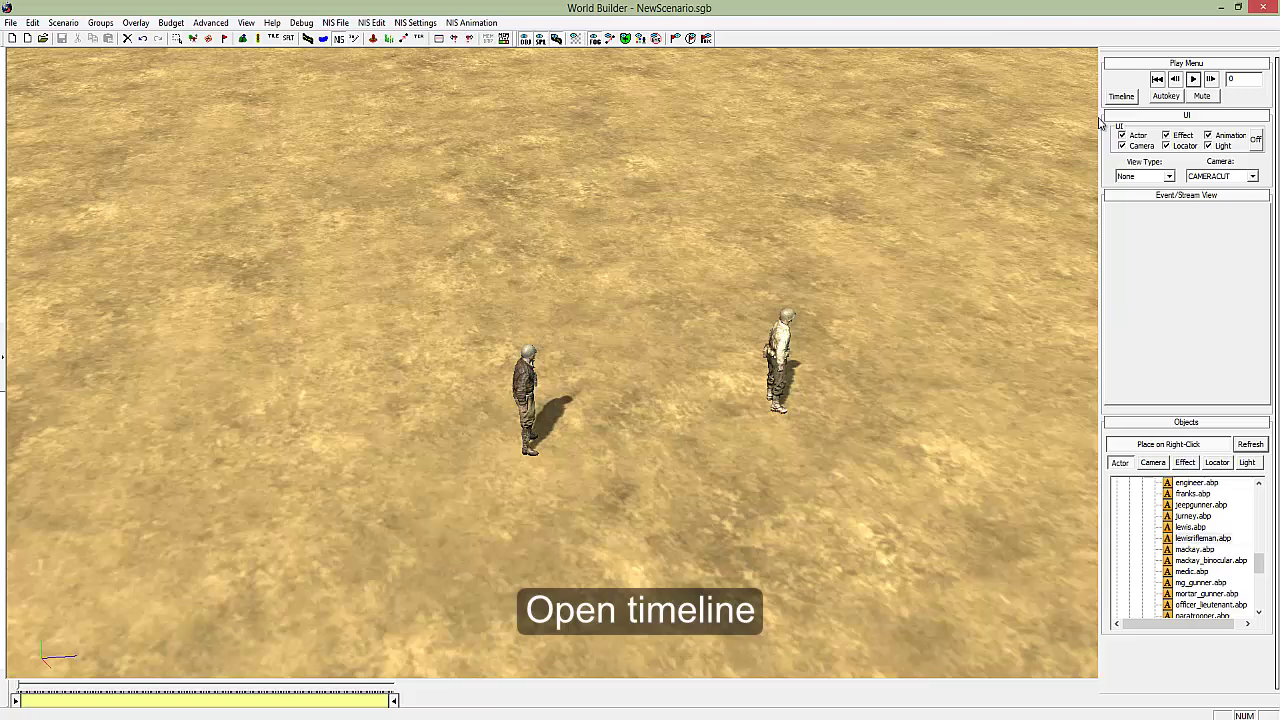
pyautogui.click(1122, 96)
pyautogui.moveTo(599, 224); pyautogui.dragTo(192, 432)
pyautogui.moveTo(460, 418); pyautogui.dragTo(1094, 514)
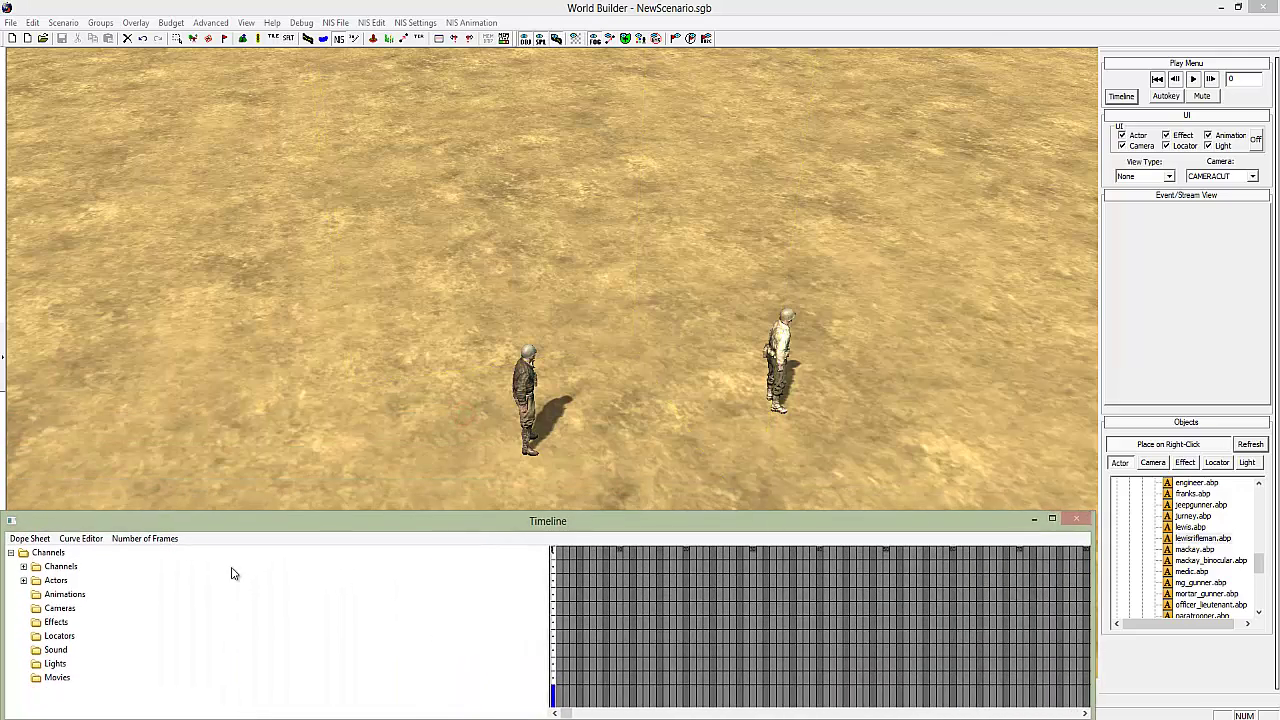
# Expand the Actors group in the timeline and select the rifleman and medic in turn, ending with the rifleman.
pyautogui.click(23, 580)
pyautogui.click(108, 594)
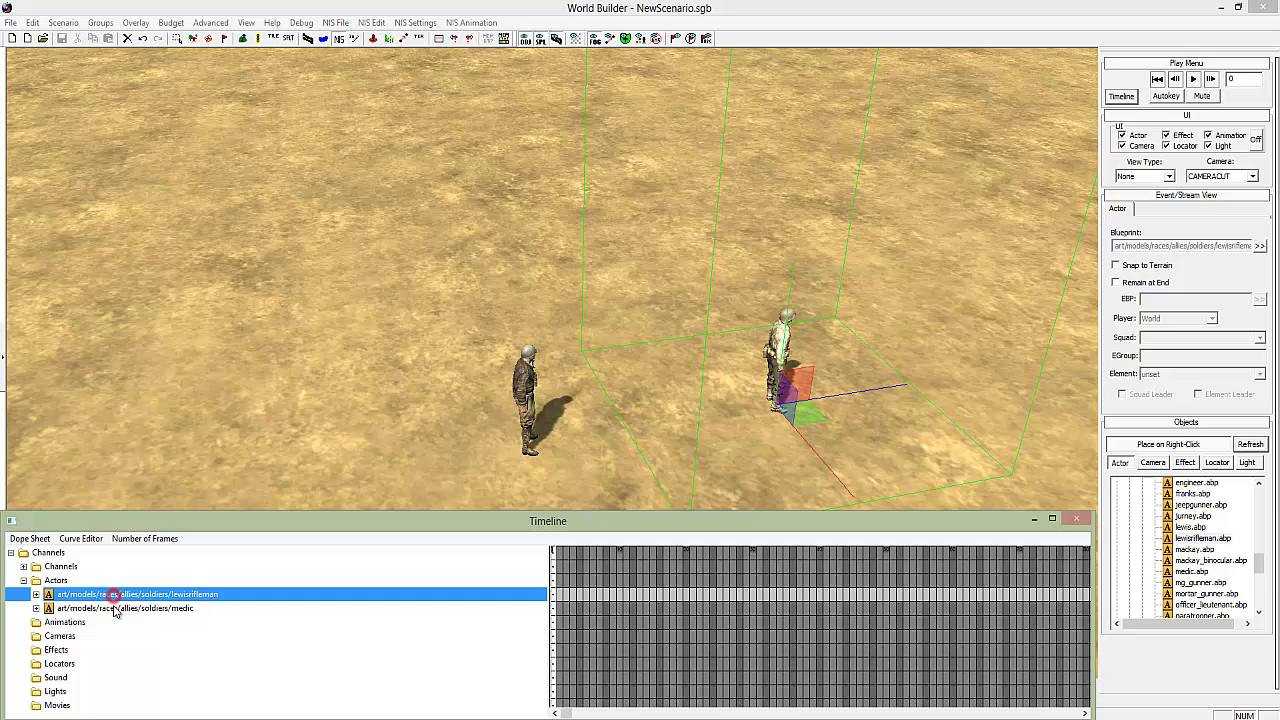
pyautogui.click(110, 608)
pyautogui.moveTo(264, 431); pyautogui.dragTo(548, 362, button='middle')
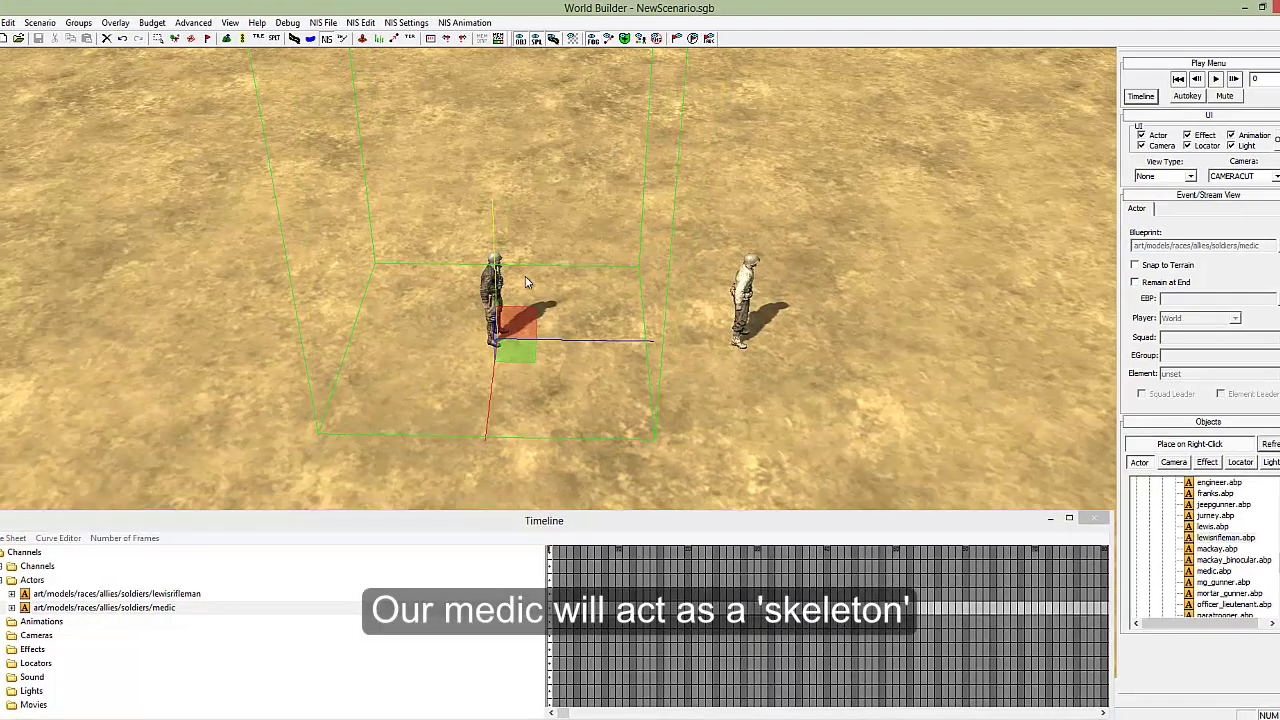
pyautogui.click(748, 302)
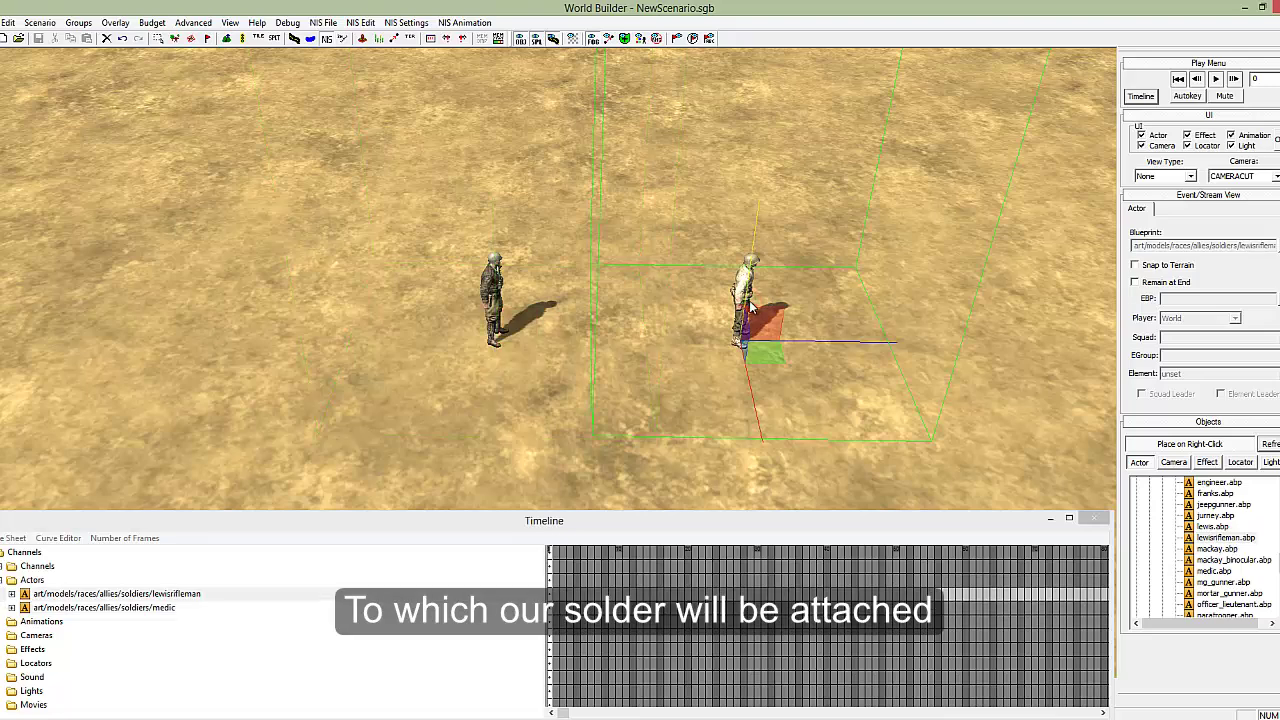
pyautogui.moveTo(560, 365); pyautogui.dragTo(553, 362, button='middle')
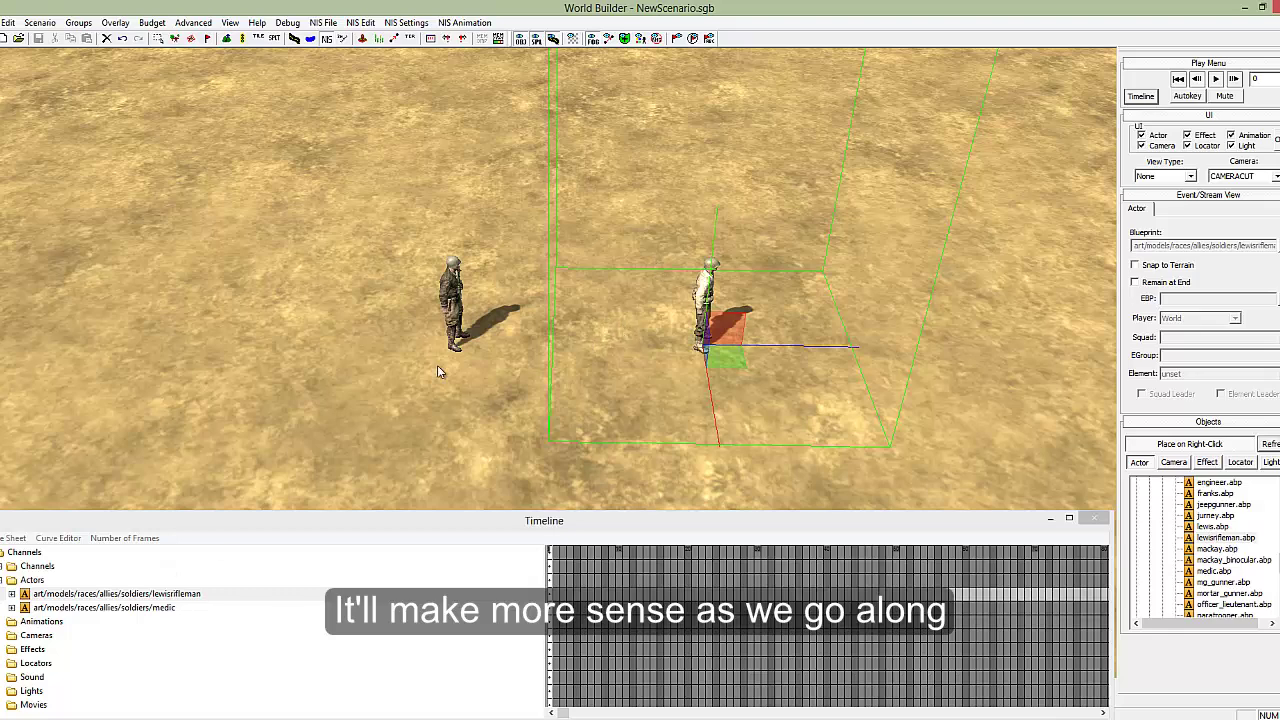
# Expand the channel lists of both the medic and lewisrifleman actors in the timeline.
pyautogui.click(11, 607)
pyautogui.click(11, 593)
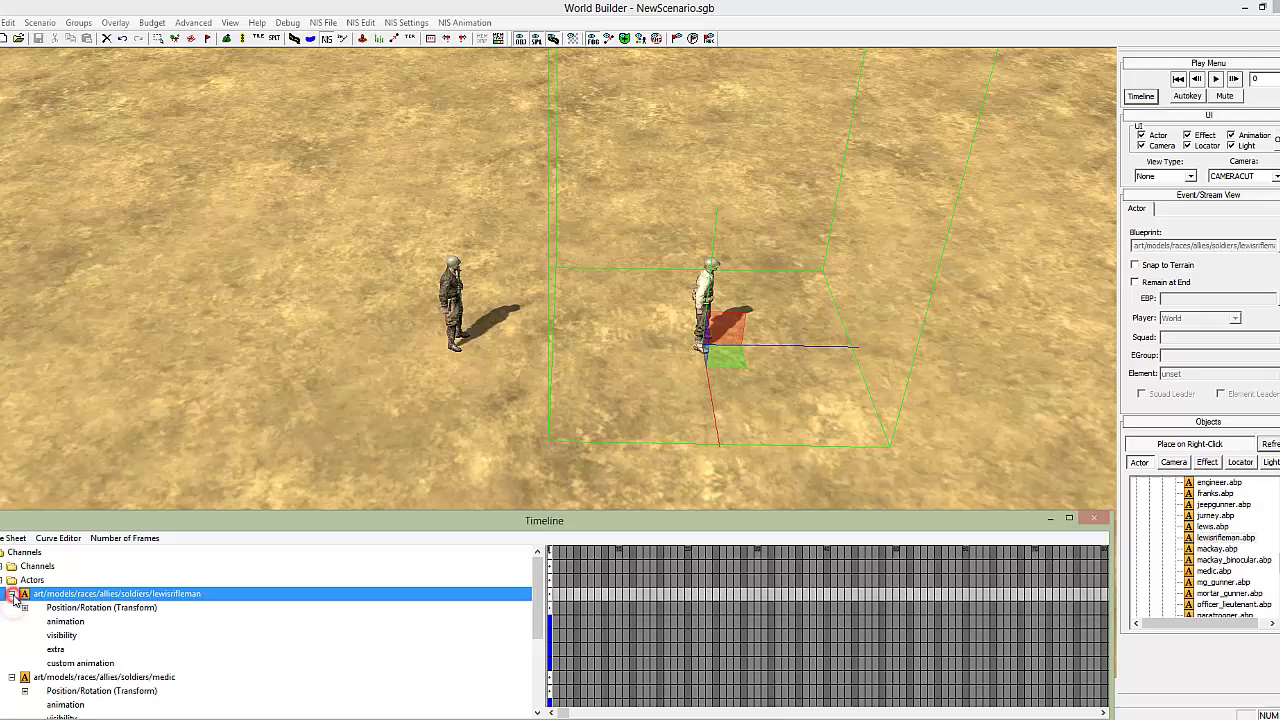
pyautogui.click(62, 624)
pyautogui.scroll(-1, 540, 614)
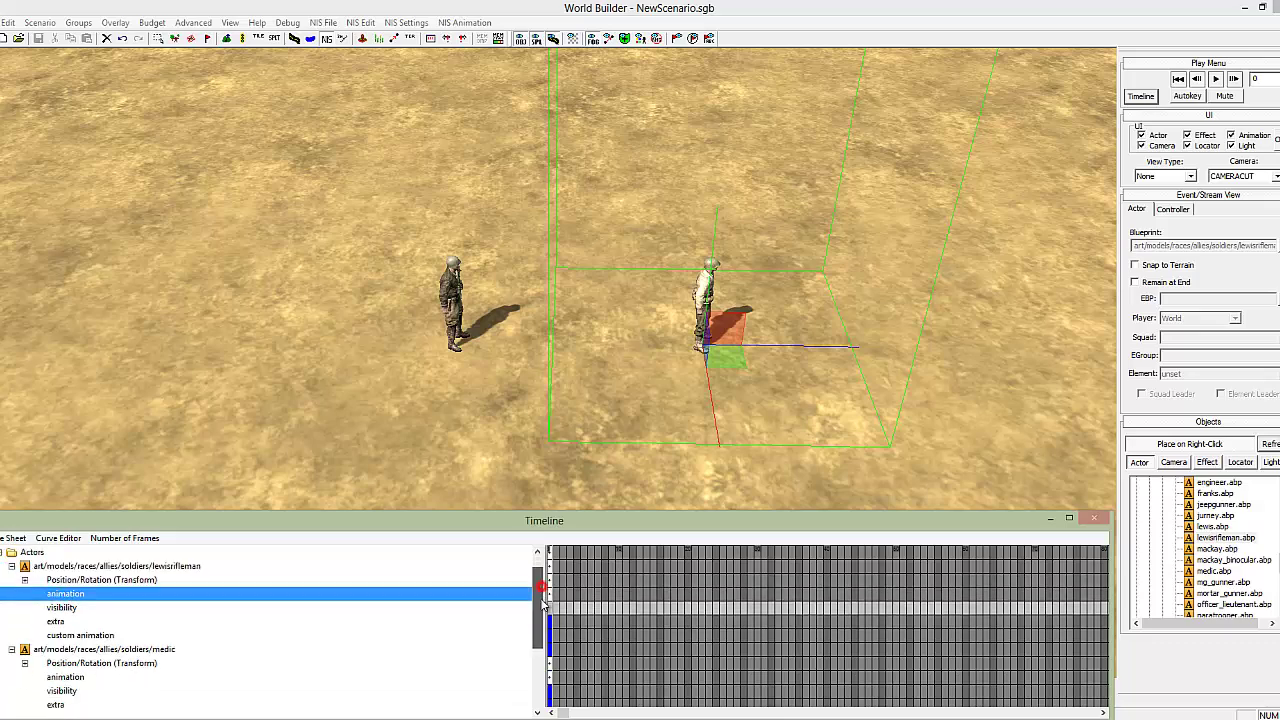
pyautogui.click(100, 552)
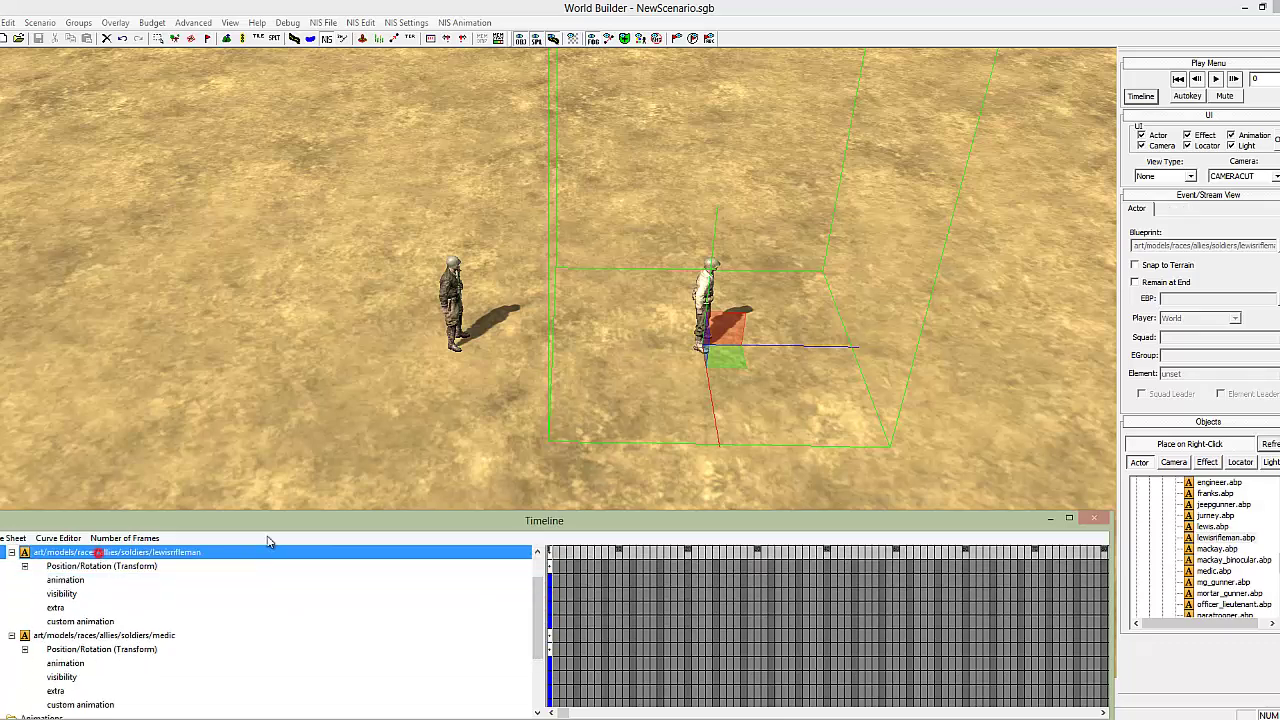
# Insert a command at the first frame of the lewisrifleman's animation channel and name its Target Visual medic_sync.
pyautogui.click(58, 580)
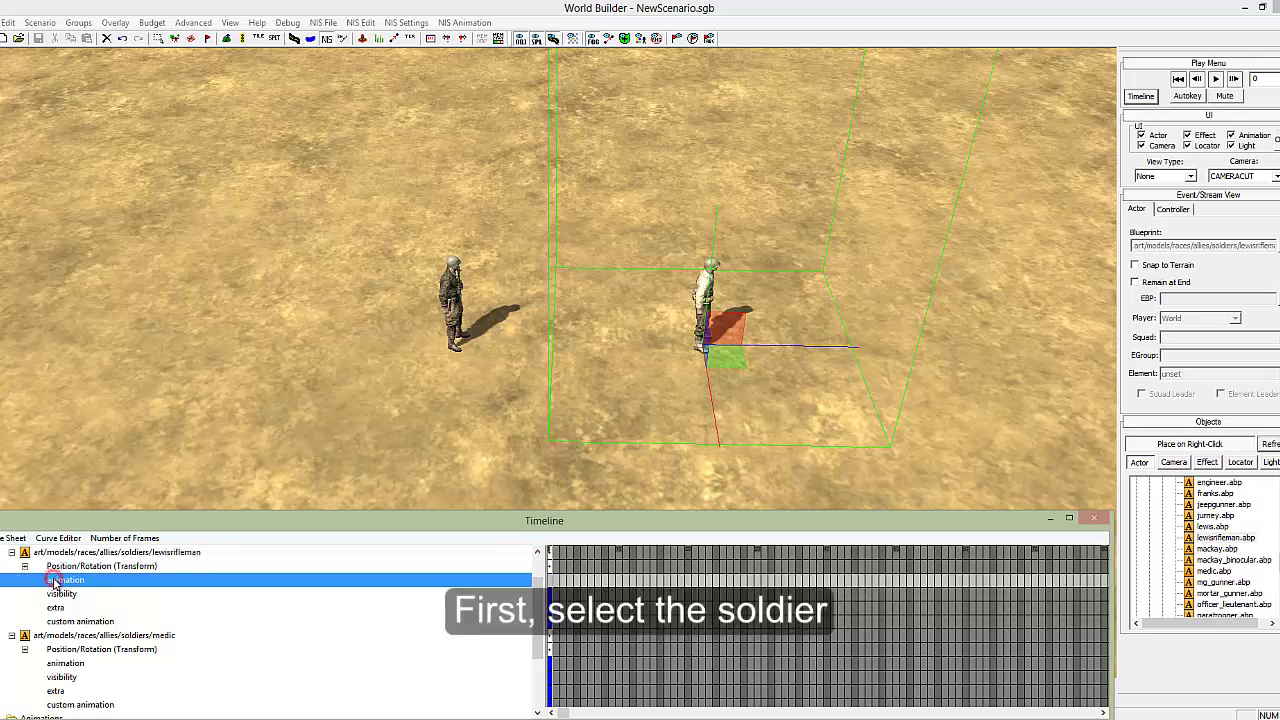
pyautogui.click(549, 581)
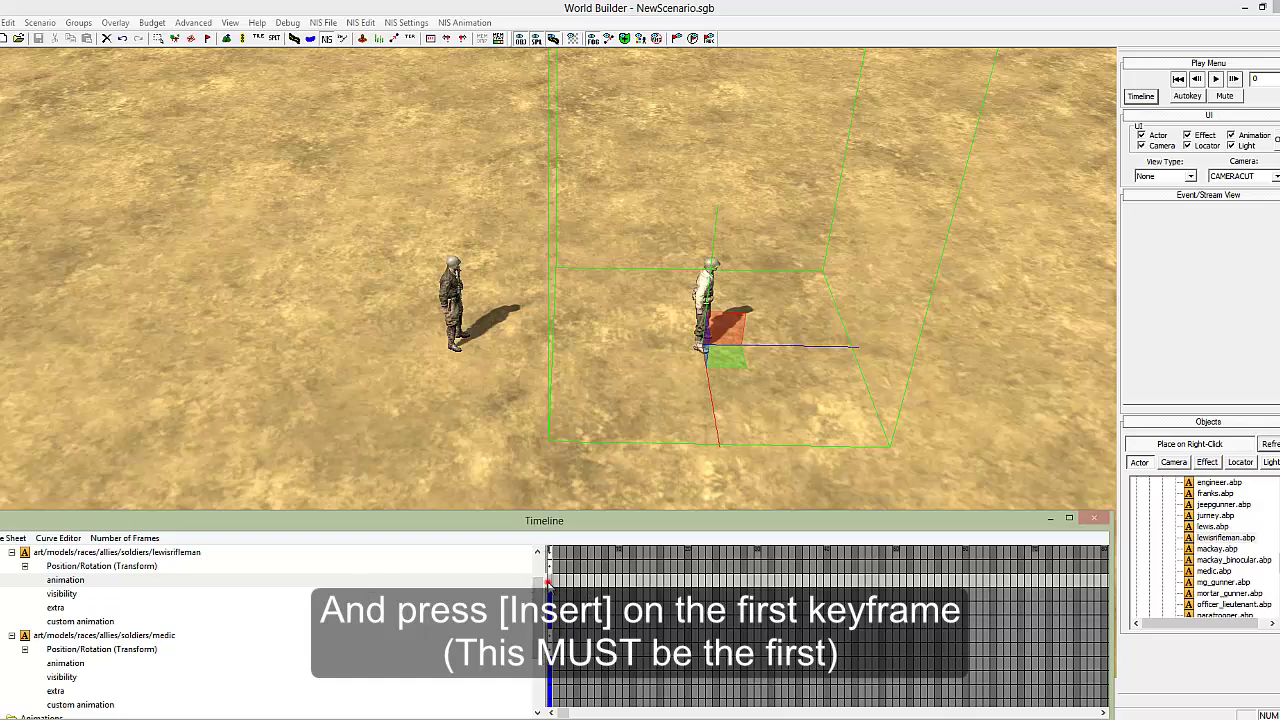
pyautogui.press('Insert')
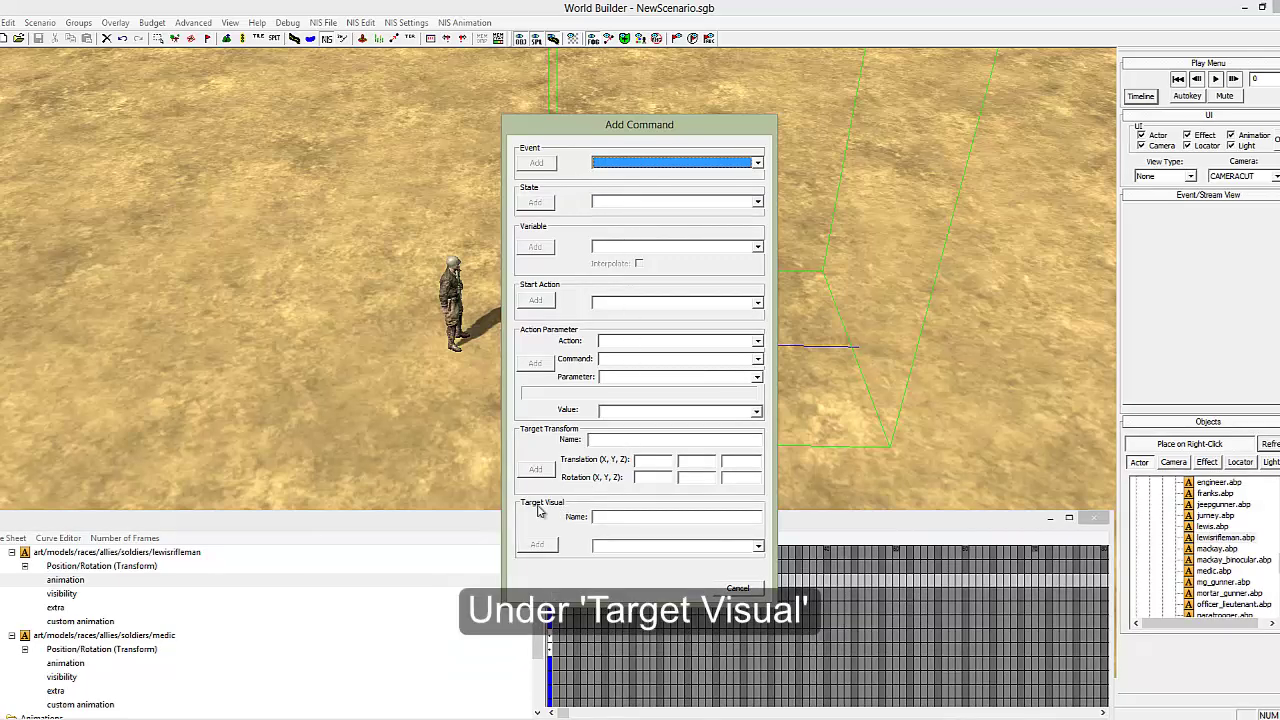
pyautogui.click(616, 515)
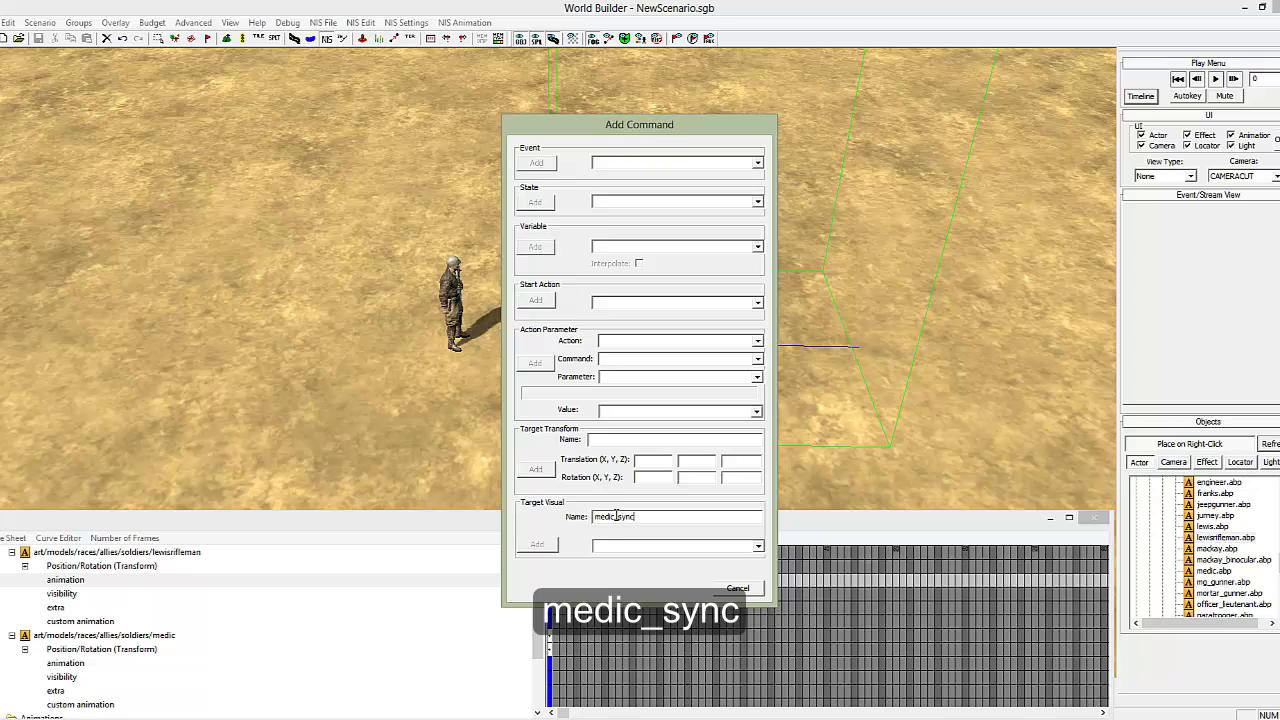
pyautogui.doubleClick(653, 516)
pyautogui.click(652, 517)
pyautogui.hotkey('shift', 'Left')
pyautogui.hotkey('shift', 'Left')
pyautogui.hotkey('shift', 'Left')
pyautogui.hotkey('shift', 'Left')
# Choose the medic actor as the target of the medic_sync Target Visual and add the command.
pyautogui.click(650, 545)
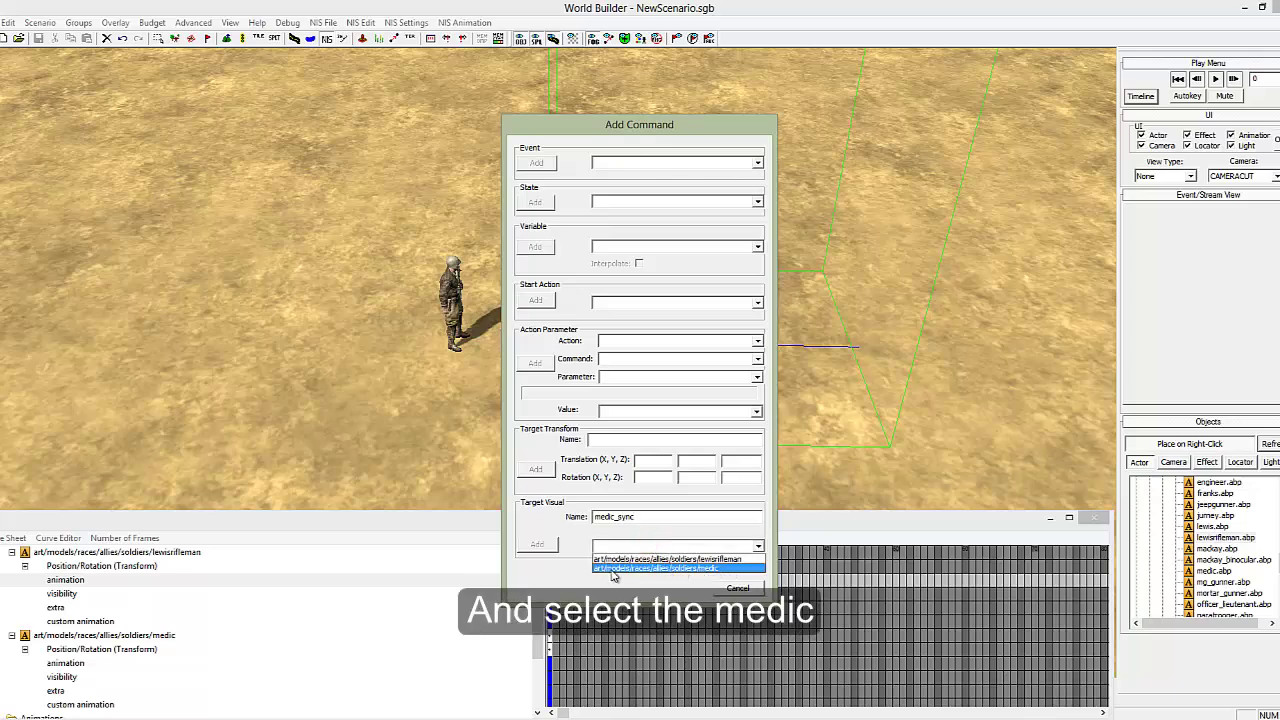
pyautogui.click(706, 568)
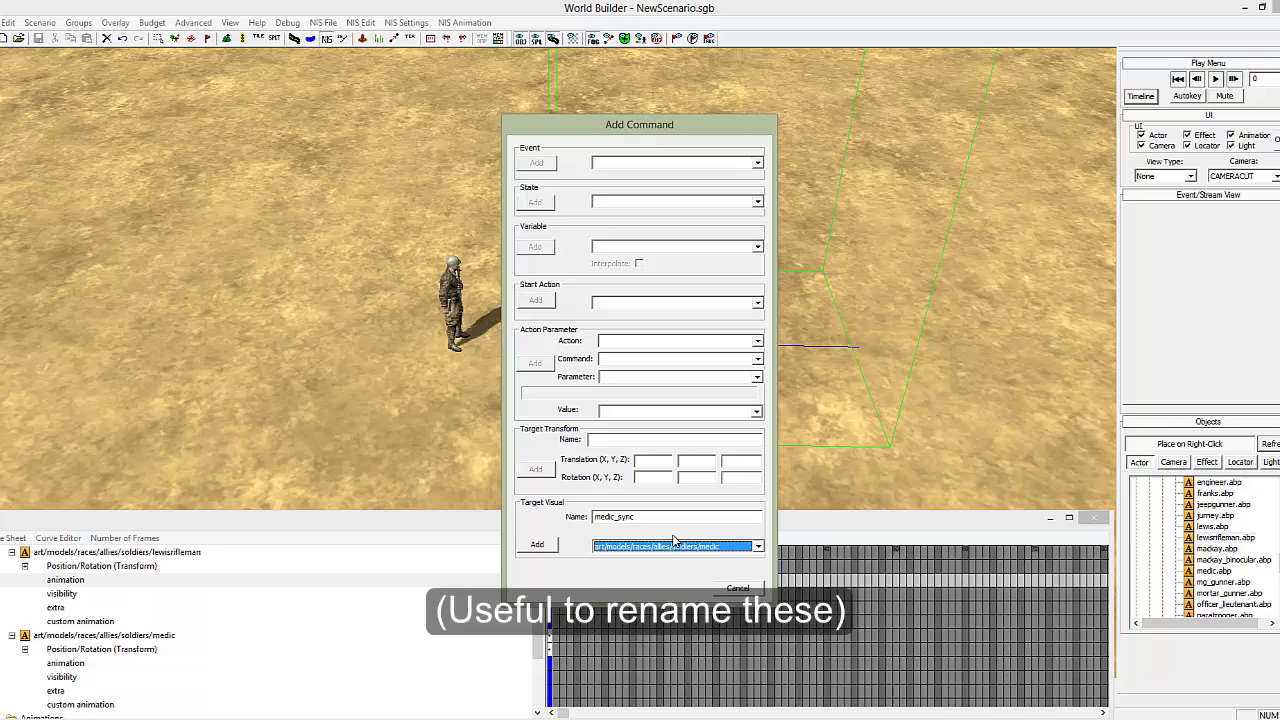
pyautogui.click(716, 546)
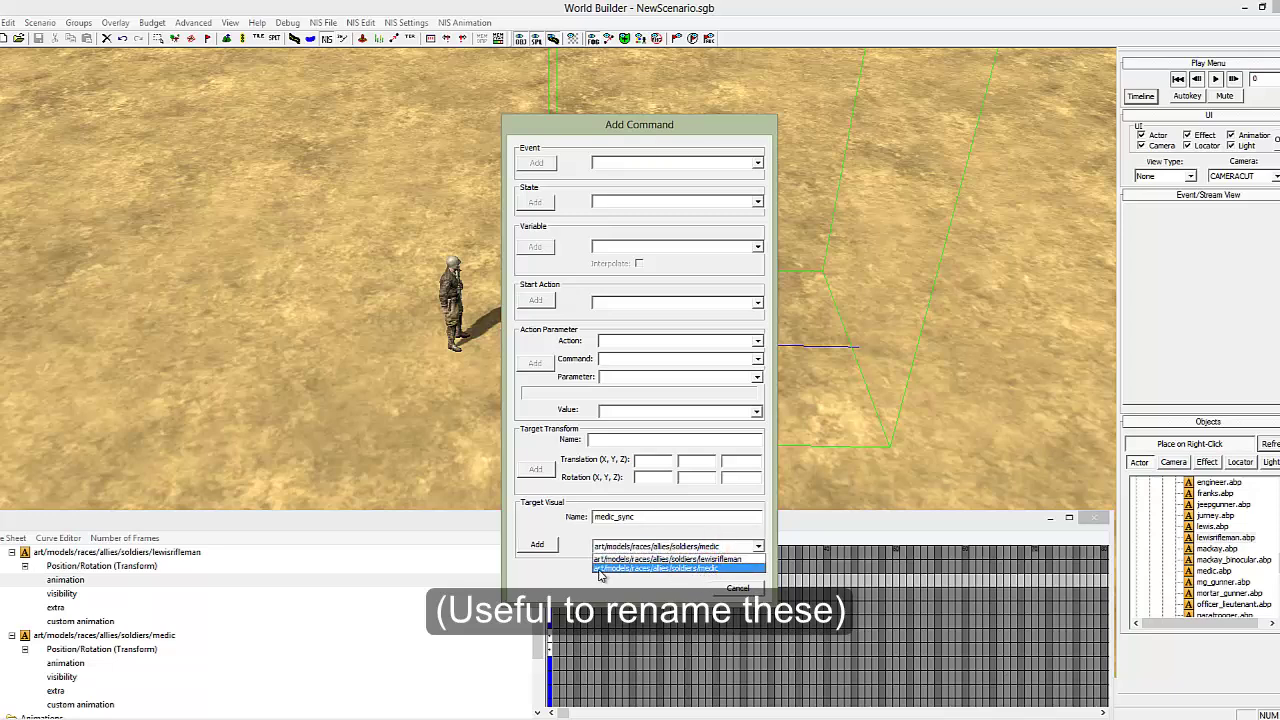
pyautogui.click(701, 569)
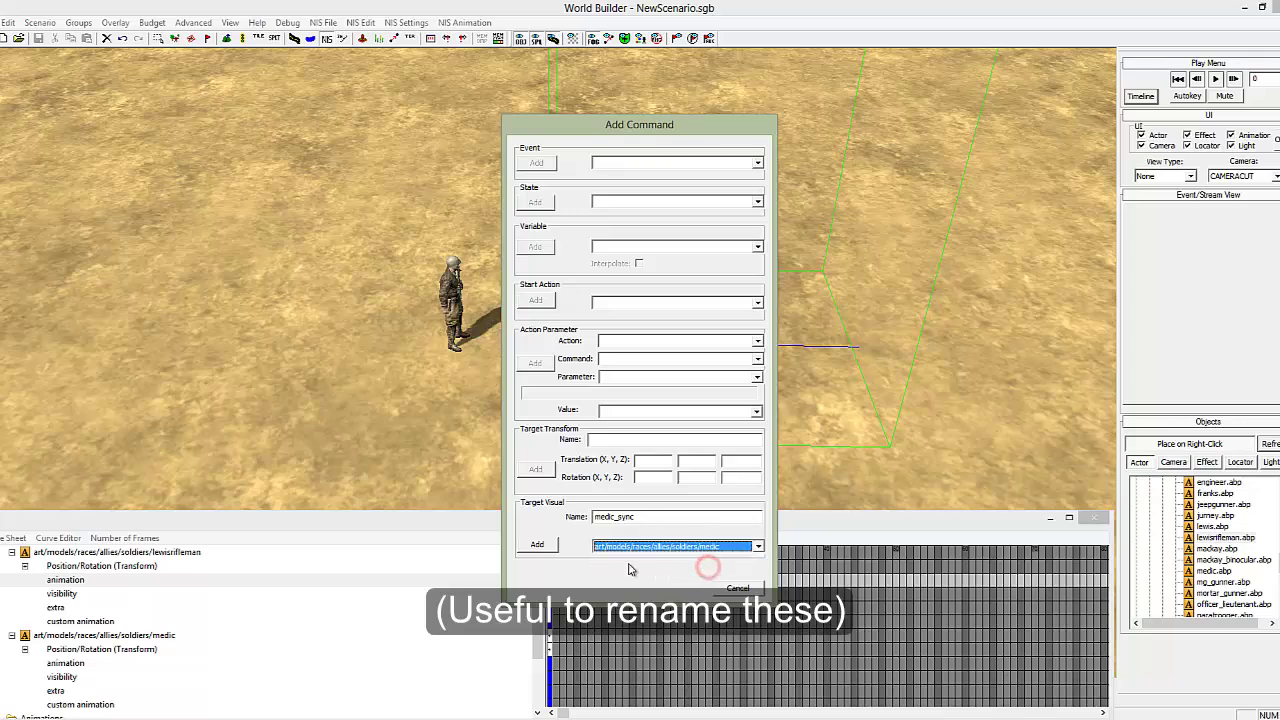
pyautogui.click(537, 546)
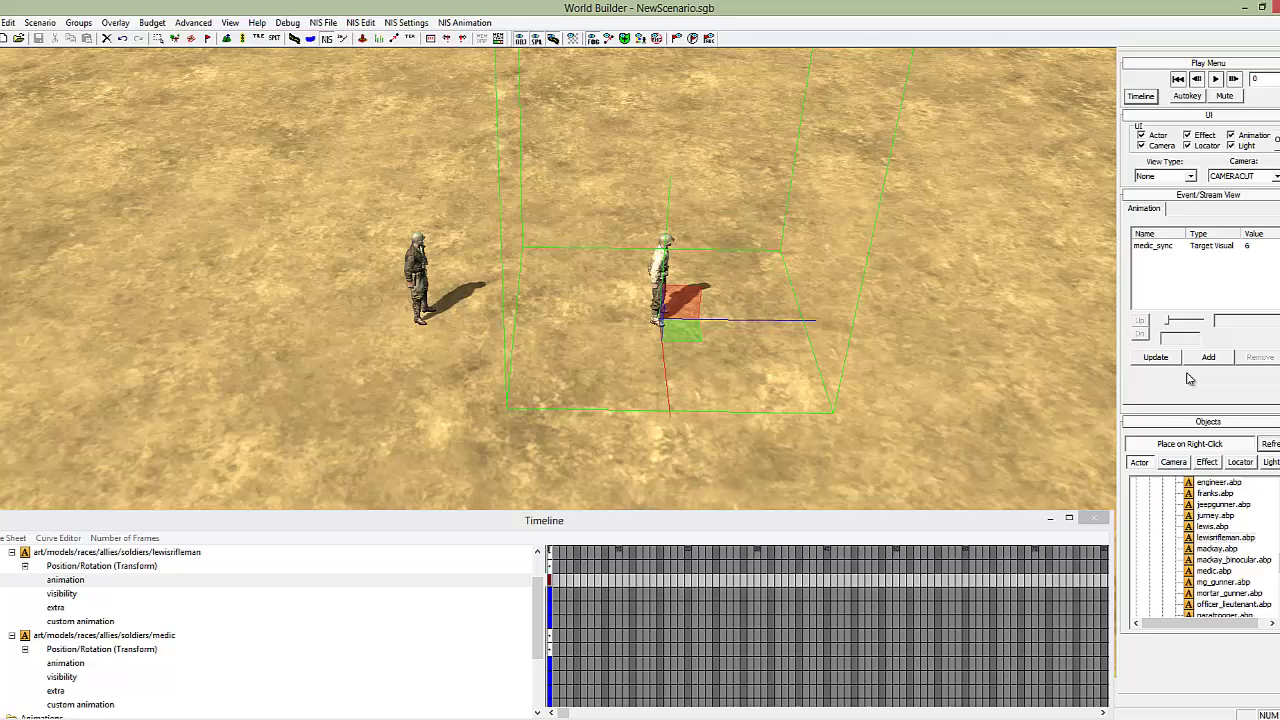
# Start another command on the lewisrifleman's animation channel and choose attach_to_medic as its Start Action.
pyautogui.click(1222, 358)
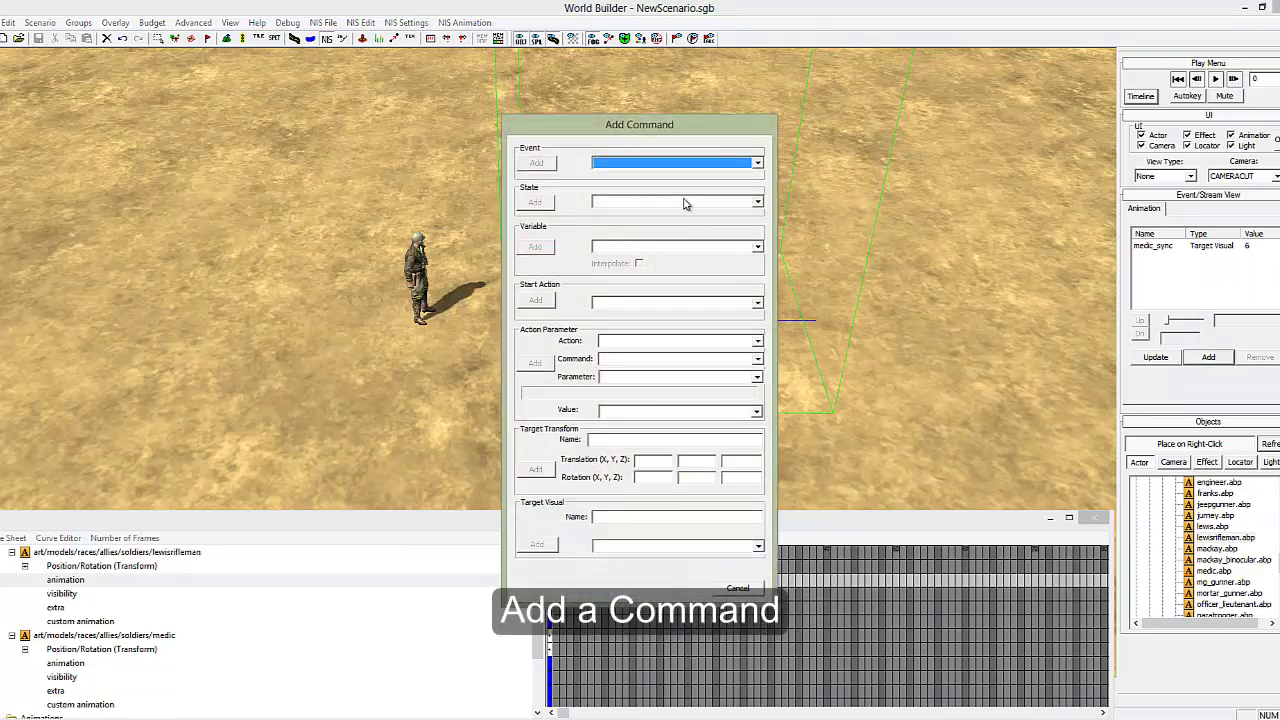
pyautogui.click(657, 204)
pyautogui.click(655, 200)
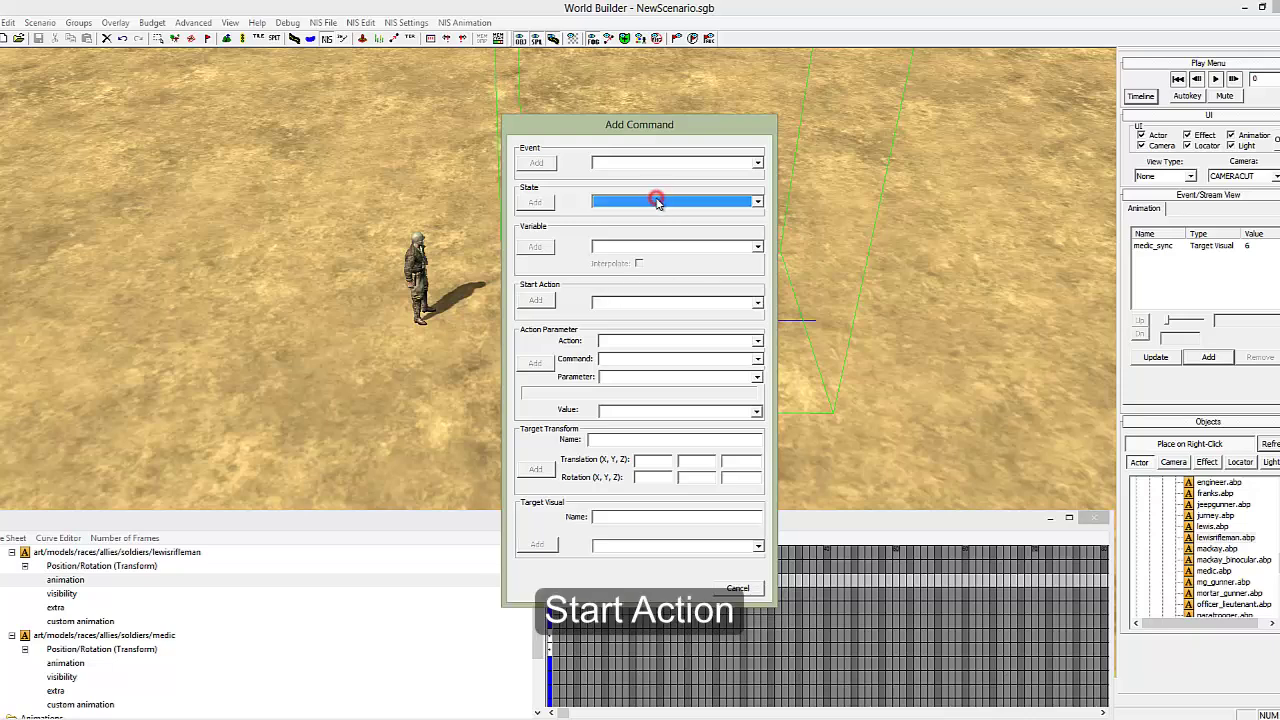
pyautogui.click(632, 305)
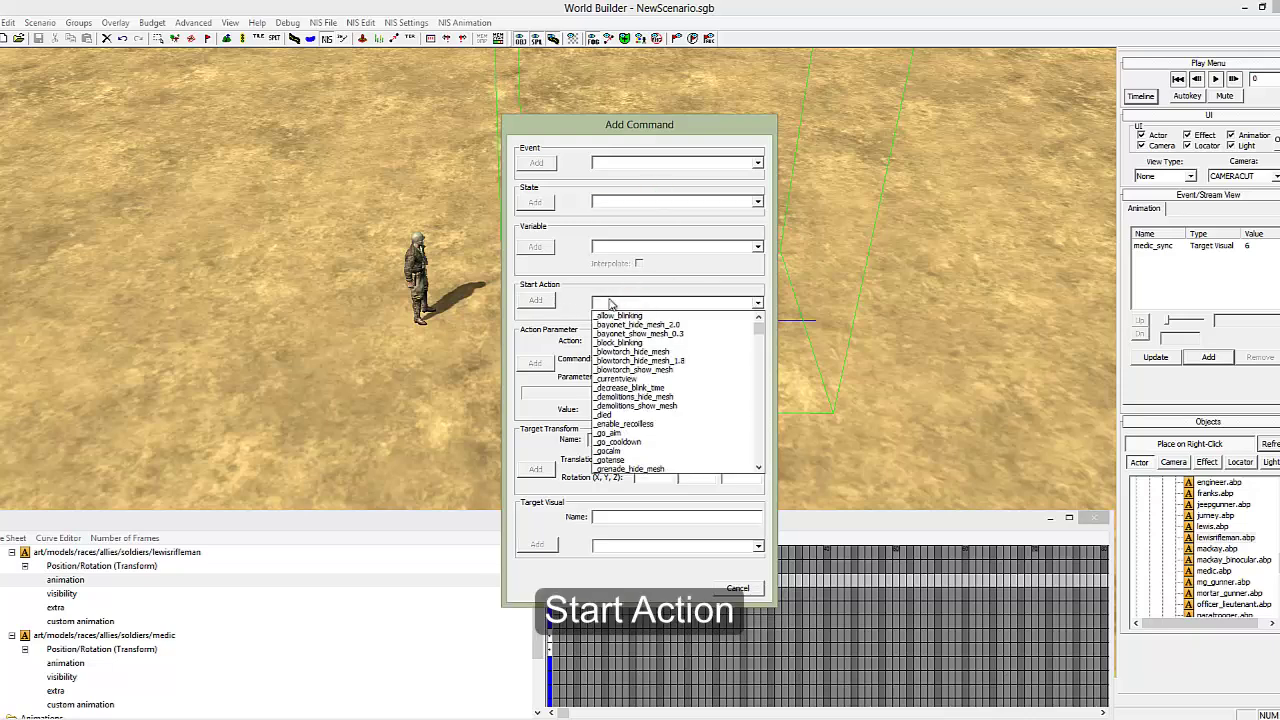
pyautogui.write('attach_bren_gunner')
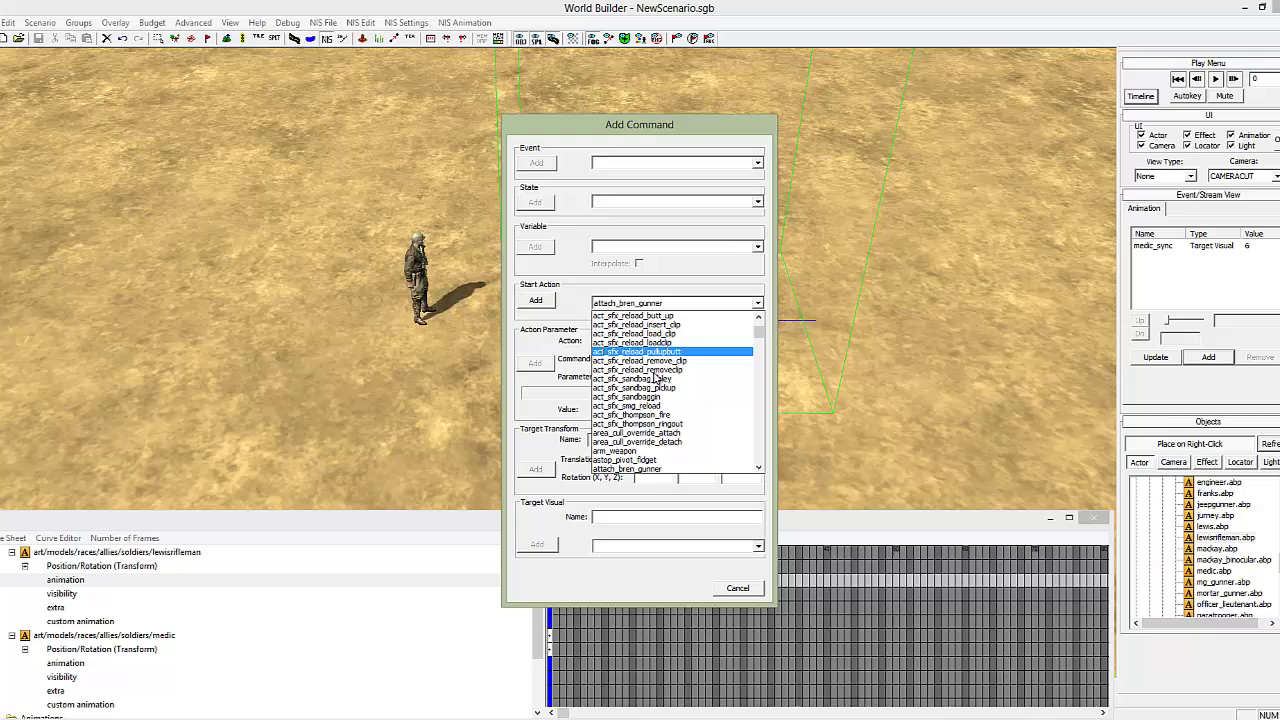
pyautogui.scroll(-5, 659, 380)
pyautogui.scroll(-5, 659, 380)
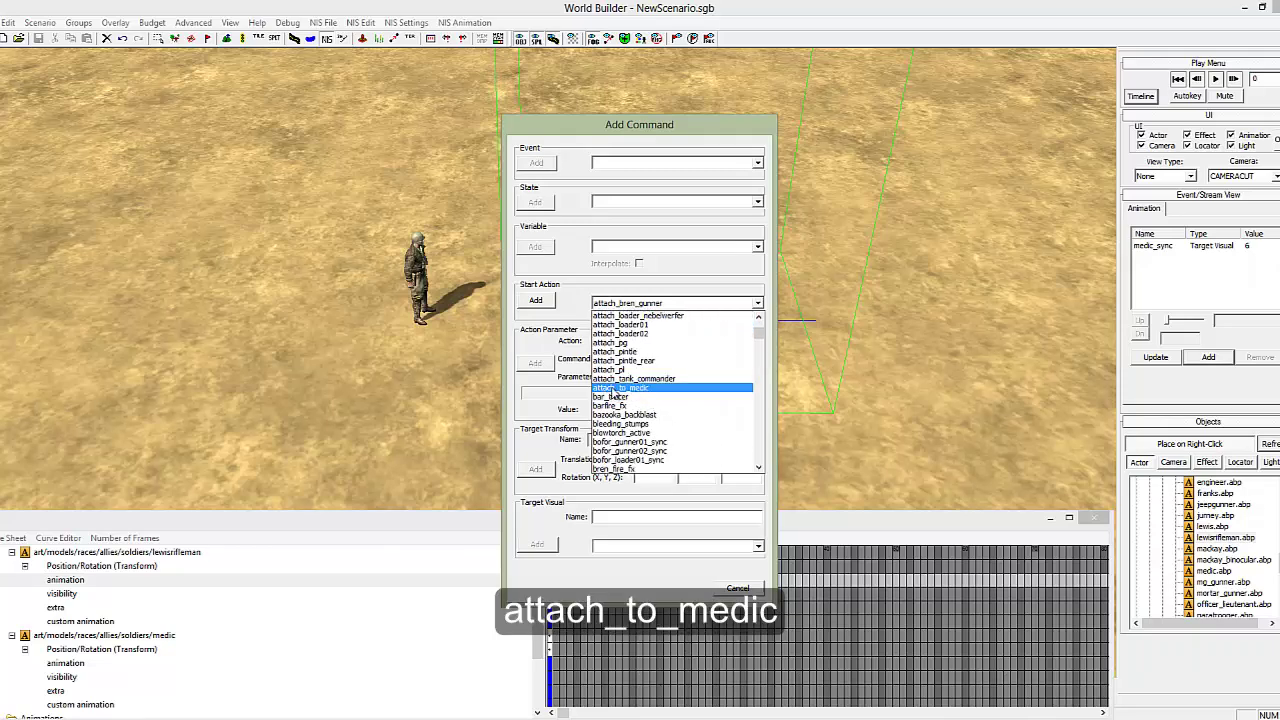
pyautogui.click(661, 388)
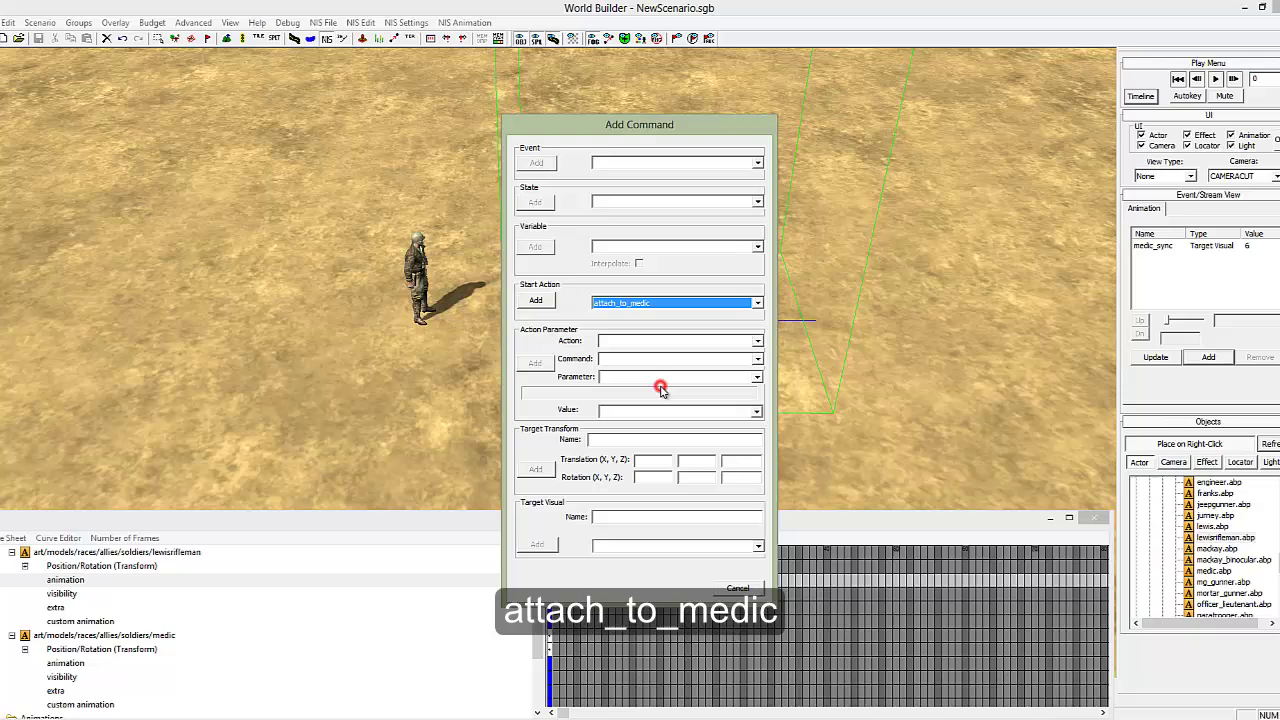
# Add the attach_to_medic action with a non-persistent stop setting and rewind the playback to the first frame.
pyautogui.click(534, 301)
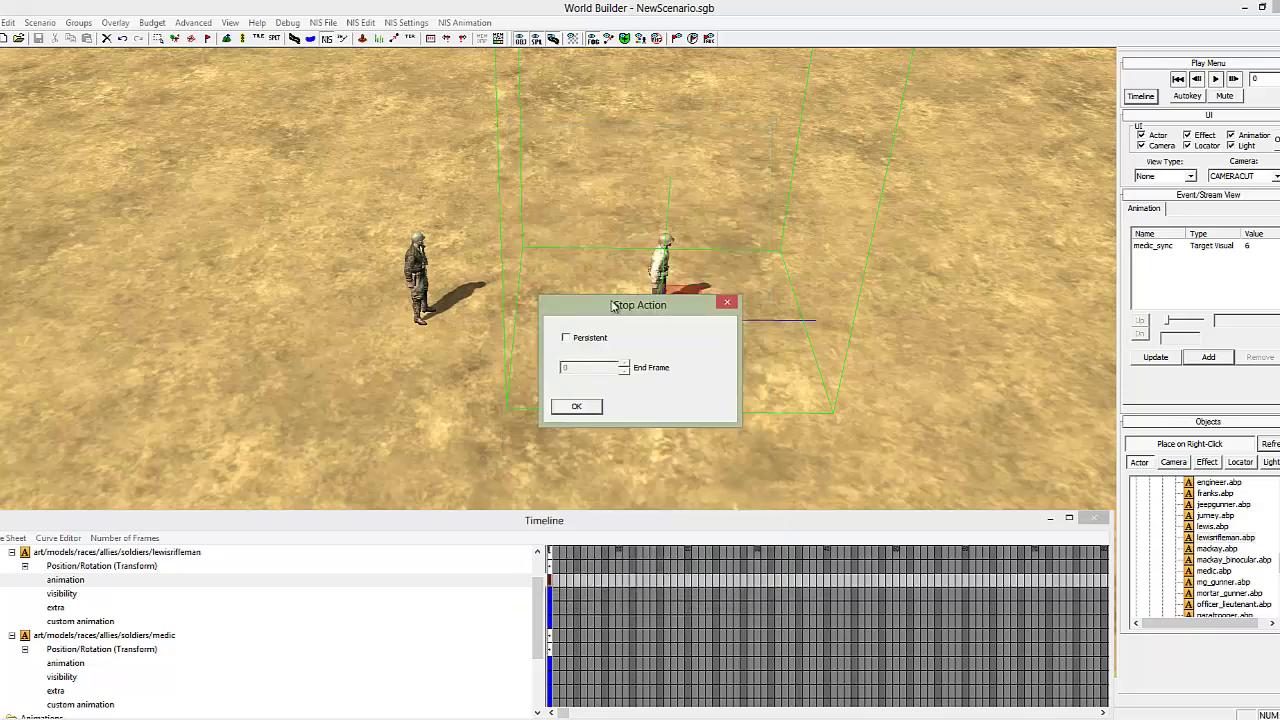
pyautogui.moveTo(614, 305); pyautogui.dragTo(620, 312)
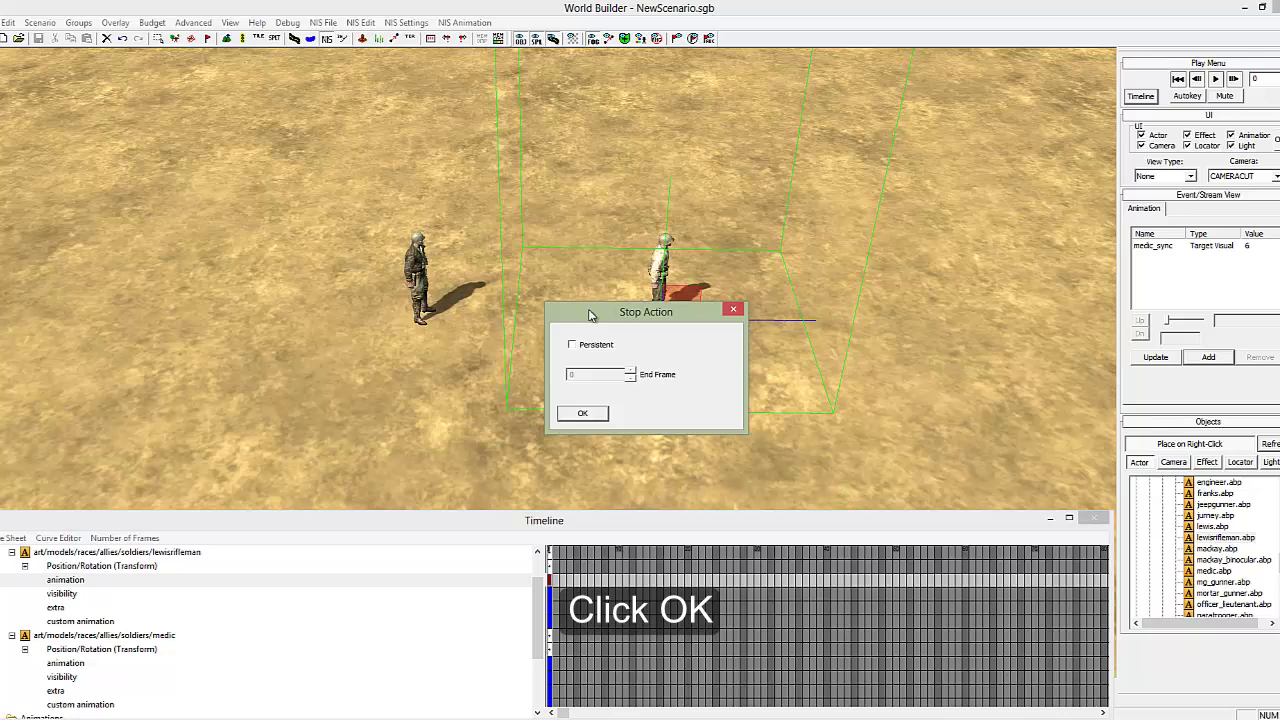
pyautogui.click(593, 413)
pyautogui.moveTo(715, 368); pyautogui.dragTo(548, 362, button='right')
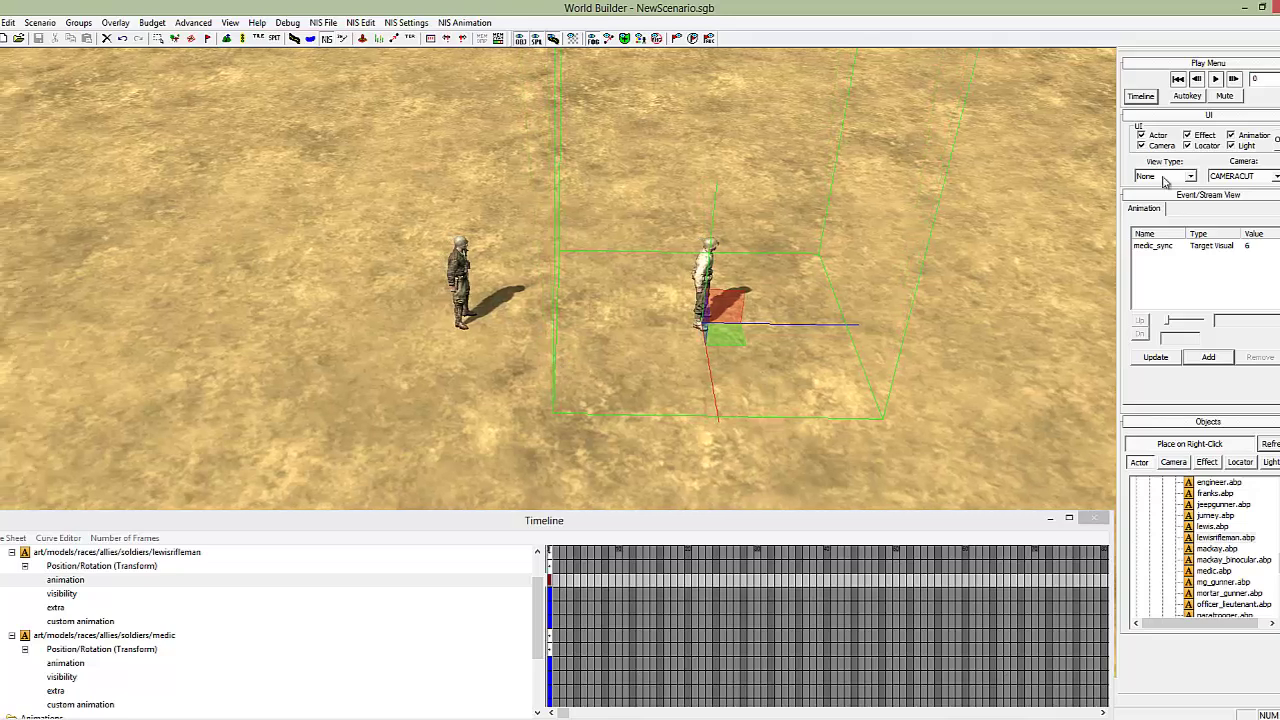
pyautogui.click(1178, 82)
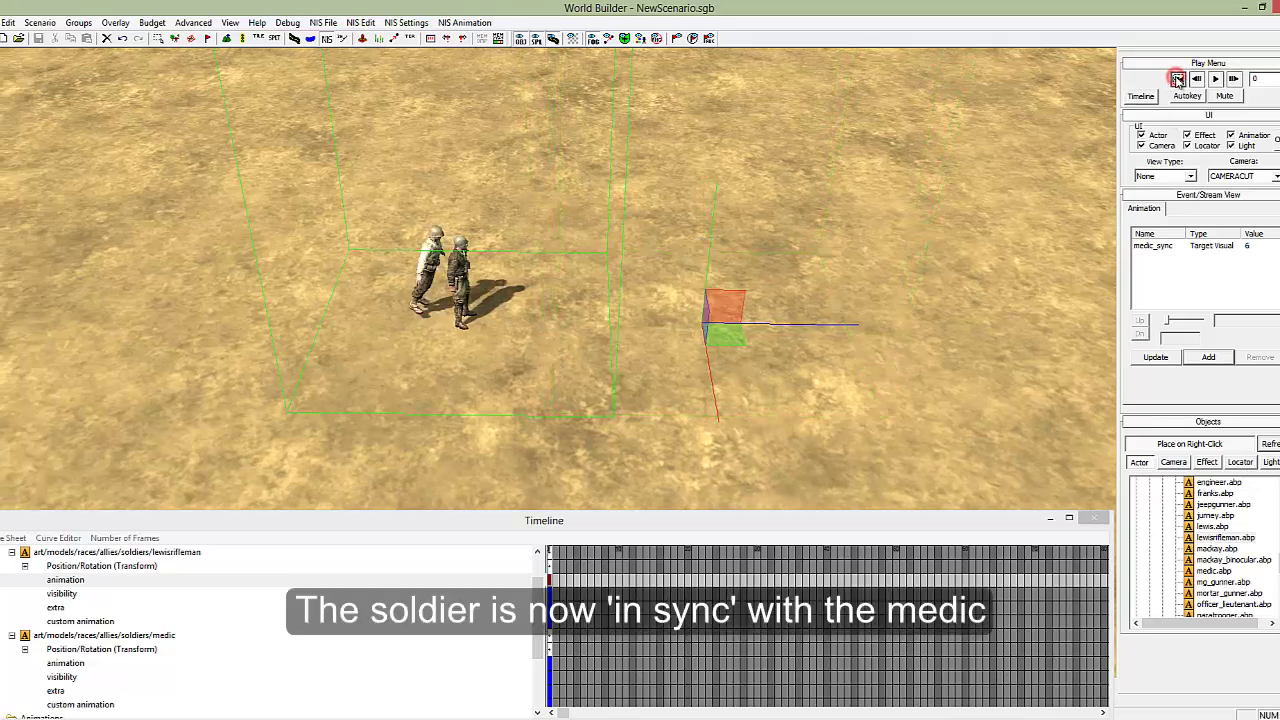
# Examine from several distances and angles how the rifleman is positioned against the medic.
pyautogui.moveTo(548, 361); pyautogui.dragTo(548, 363, button='middle')
pyautogui.scroll(5, 548, 361)
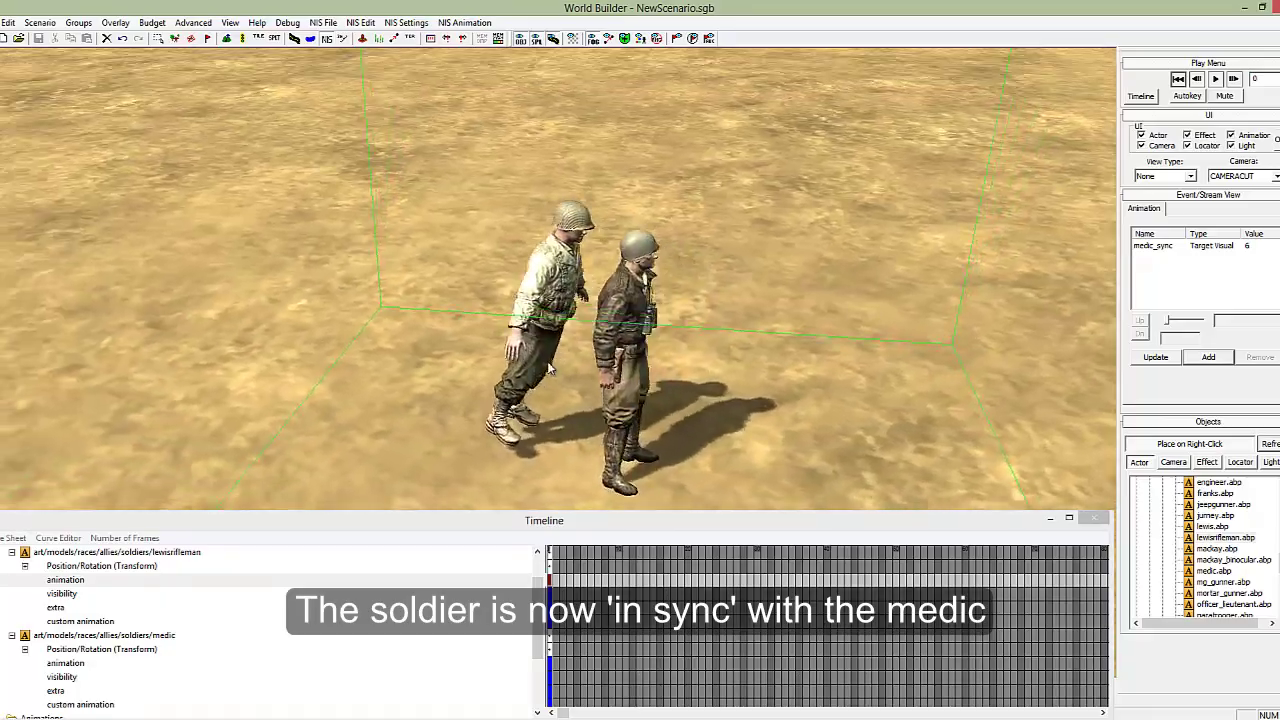
pyautogui.scroll(-3, 548, 361)
pyautogui.moveTo(613, 284); pyautogui.dragTo(547, 362, button='middle')
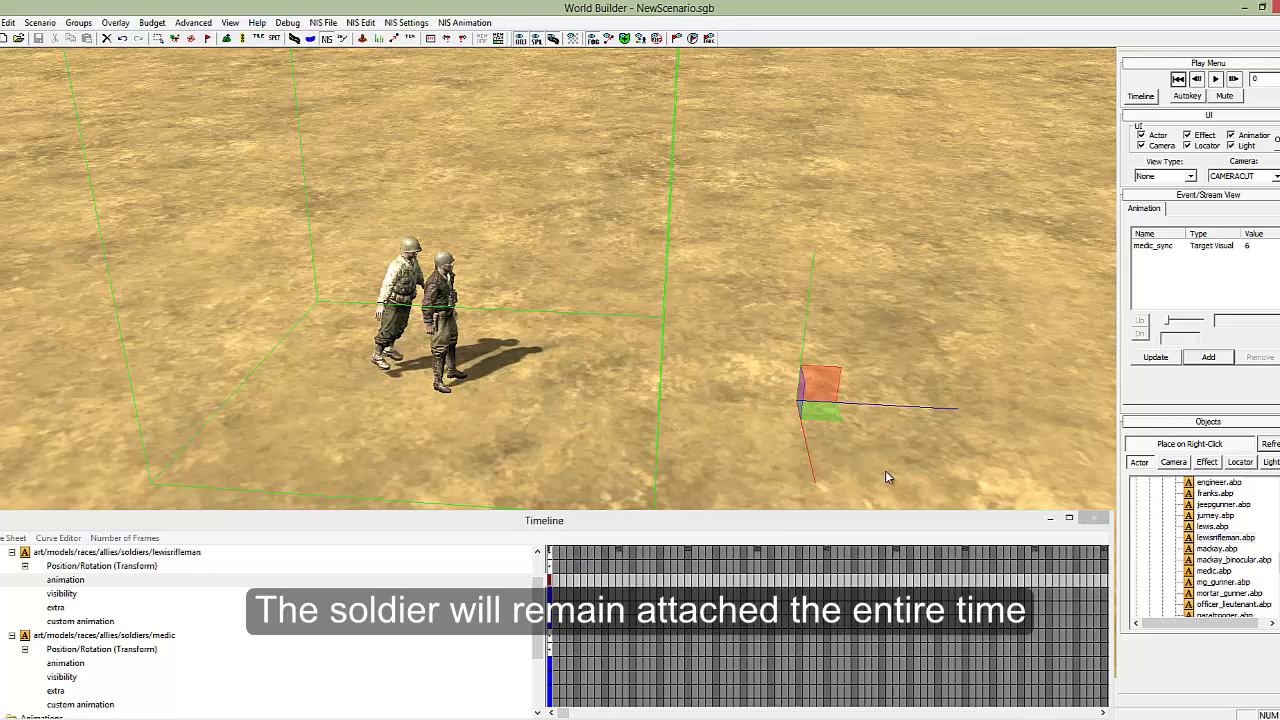
pyautogui.scroll(-3, 722, 372)
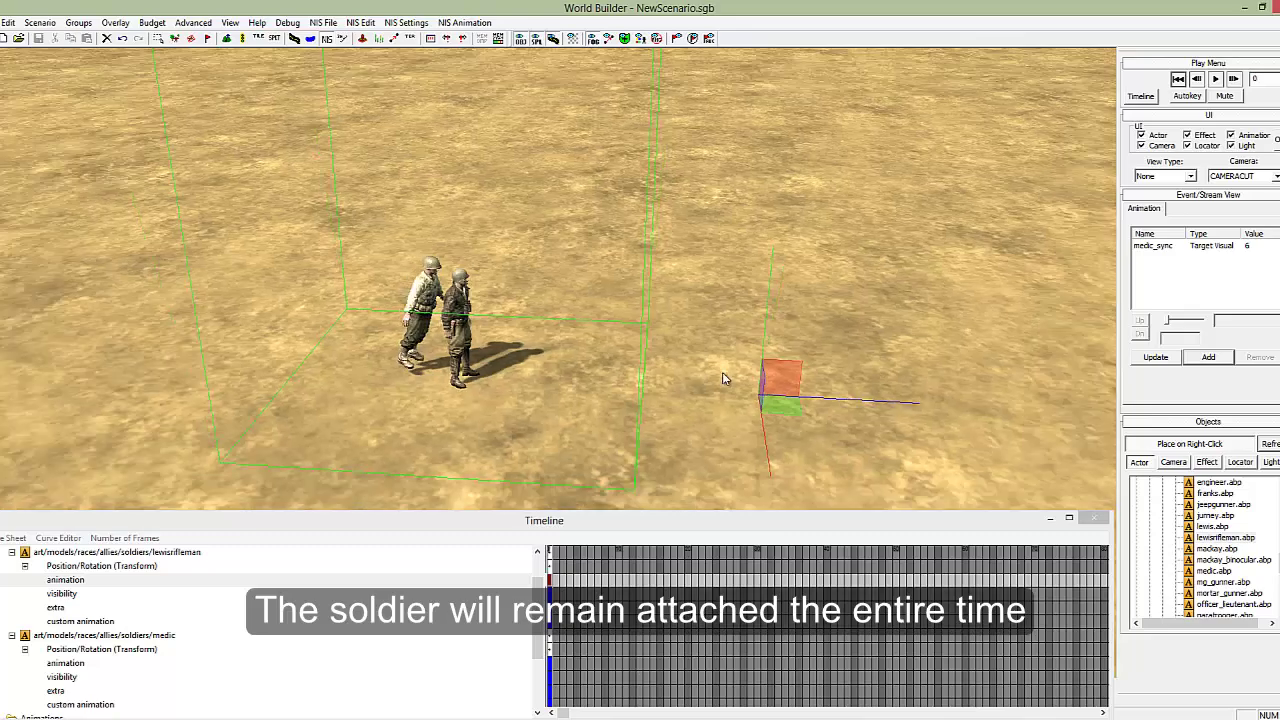
pyautogui.scroll(5, 667, 390)
pyautogui.scroll(-4, 665, 388)
pyautogui.moveTo(665, 388); pyautogui.dragTo(551, 363, button='middle')
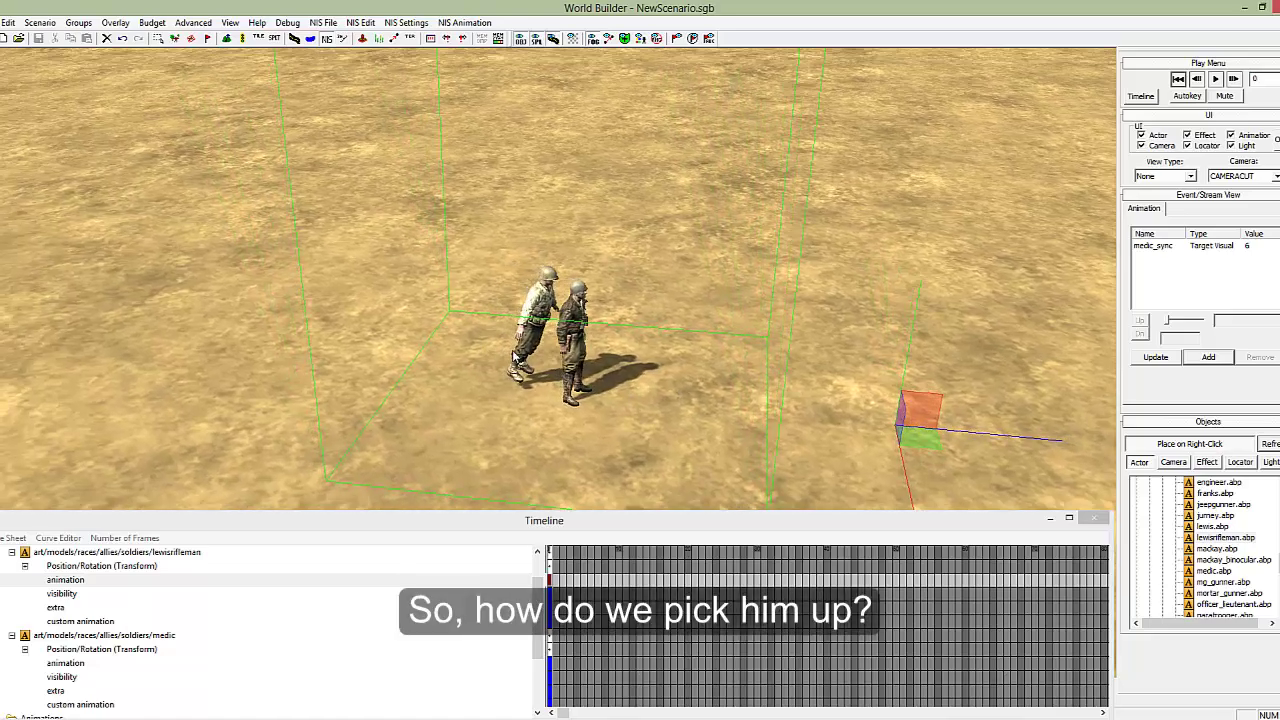
pyautogui.scroll(5, 551, 363)
pyautogui.scroll(-5, 551, 369)
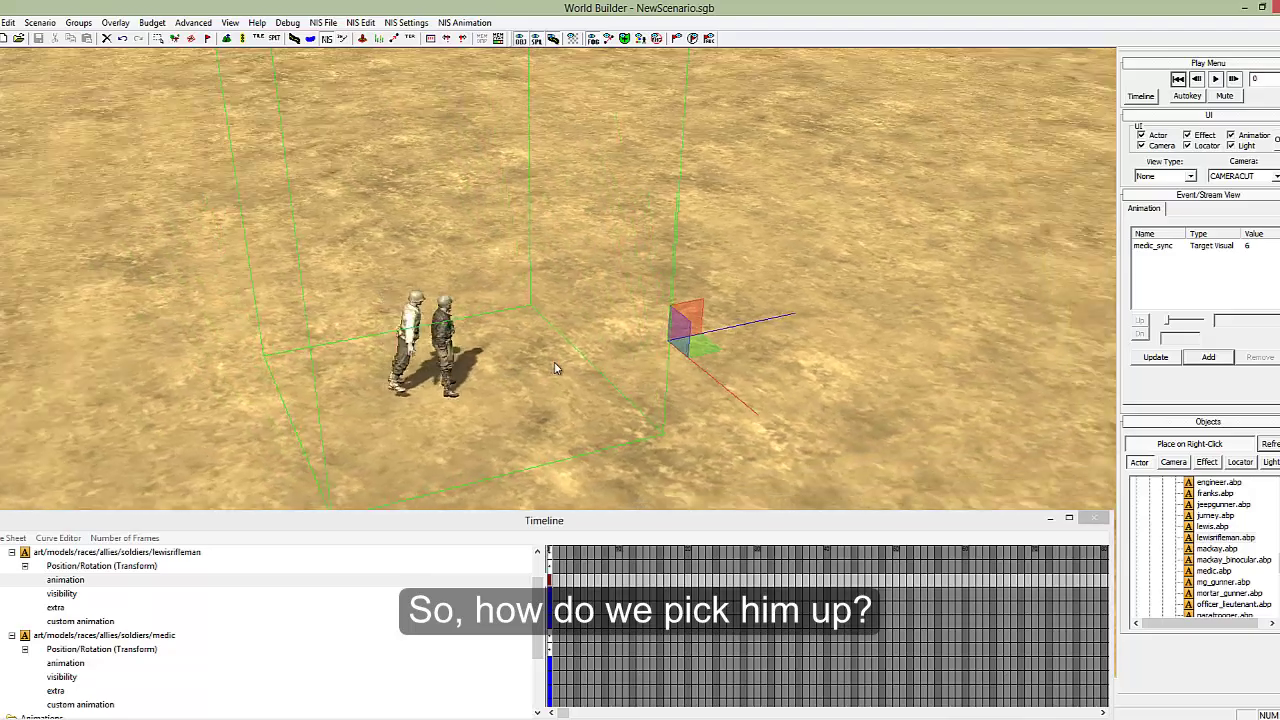
pyautogui.moveTo(554, 362); pyautogui.dragTo(547, 362, button='middle')
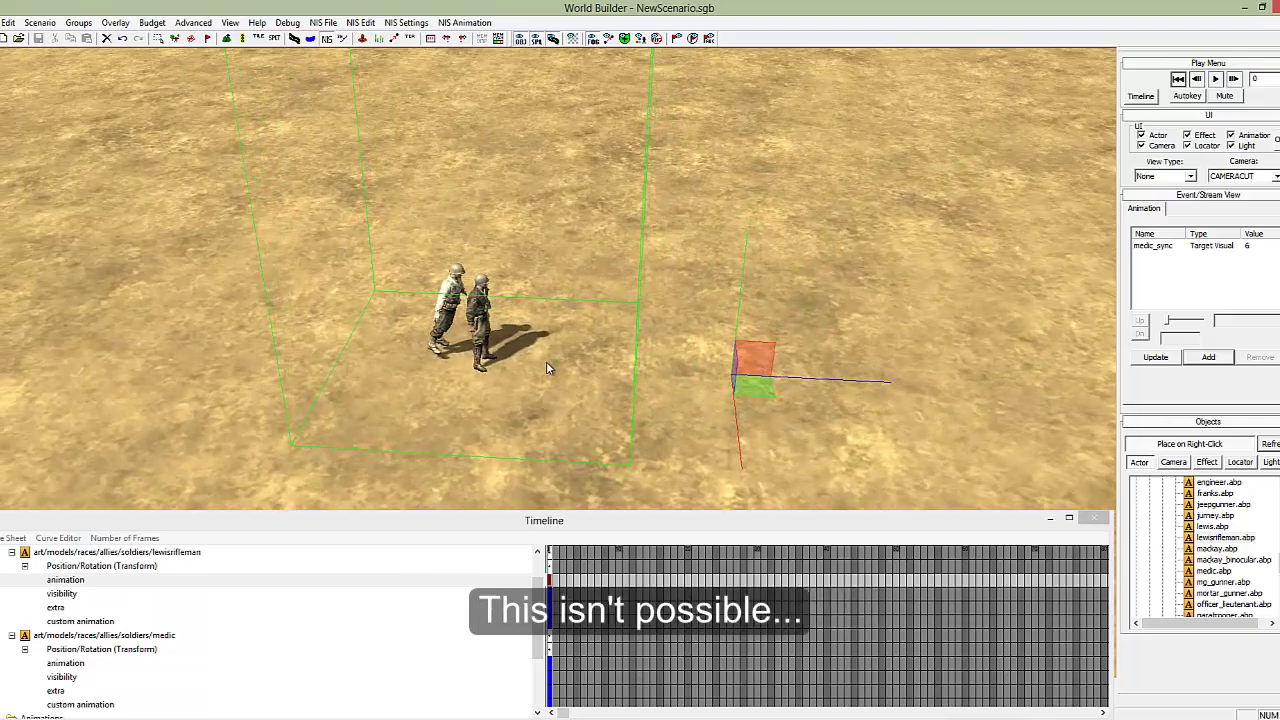
pyautogui.press('Right')
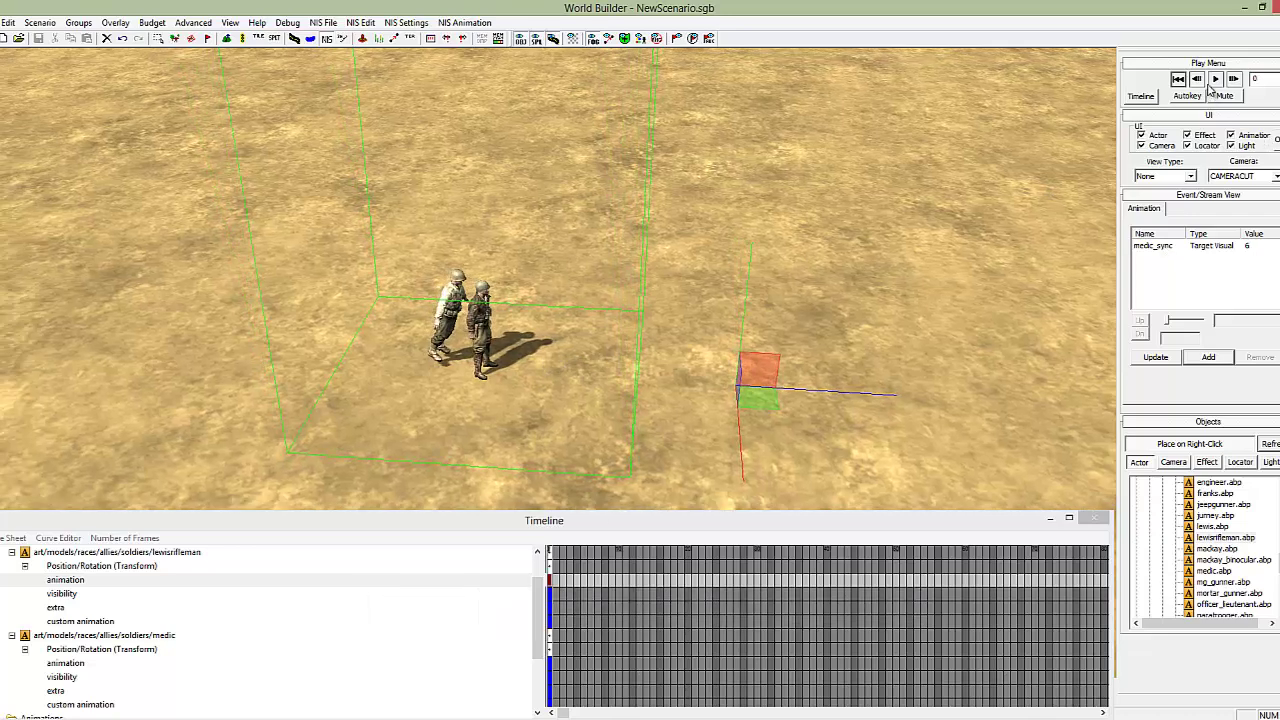
# Play the scene to check how the attached rifleman and medic move, and rewind to the first frame.
pyautogui.click(1215, 80)
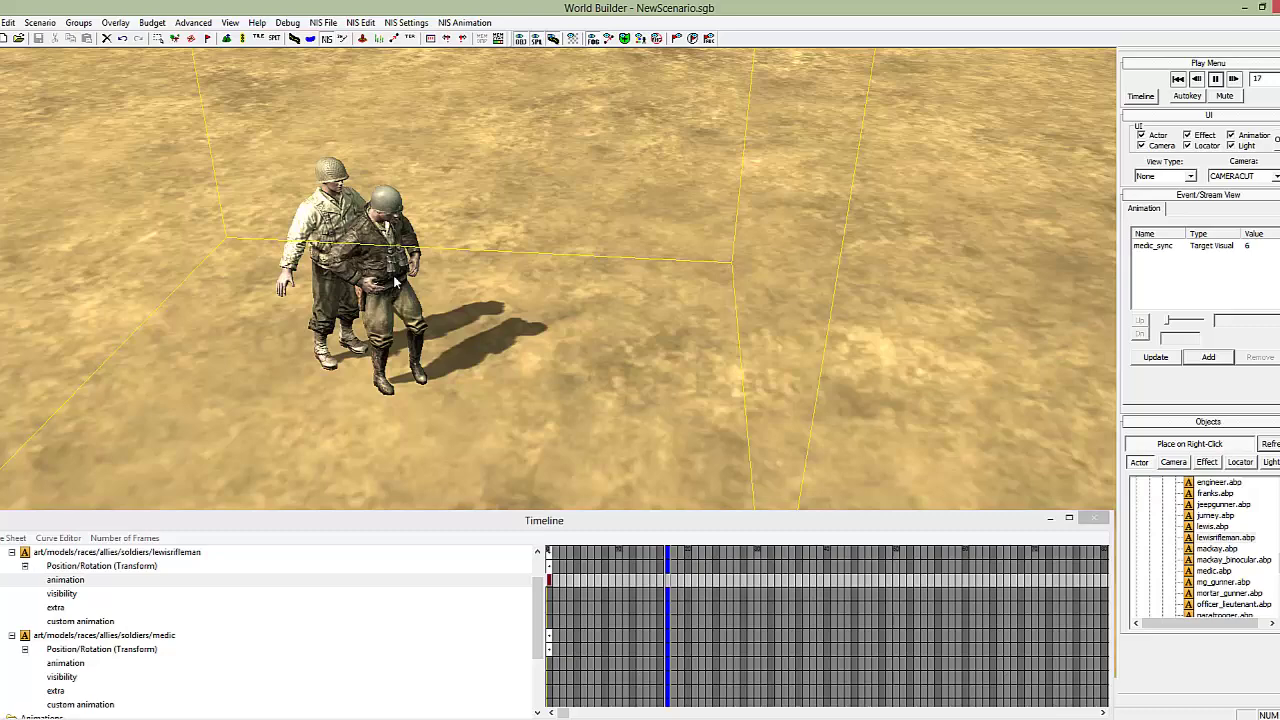
pyautogui.moveTo(395, 283); pyautogui.dragTo(550, 366, button='middle')
pyautogui.scroll(3, 550, 366)
pyautogui.scroll(-4, 647, 341)
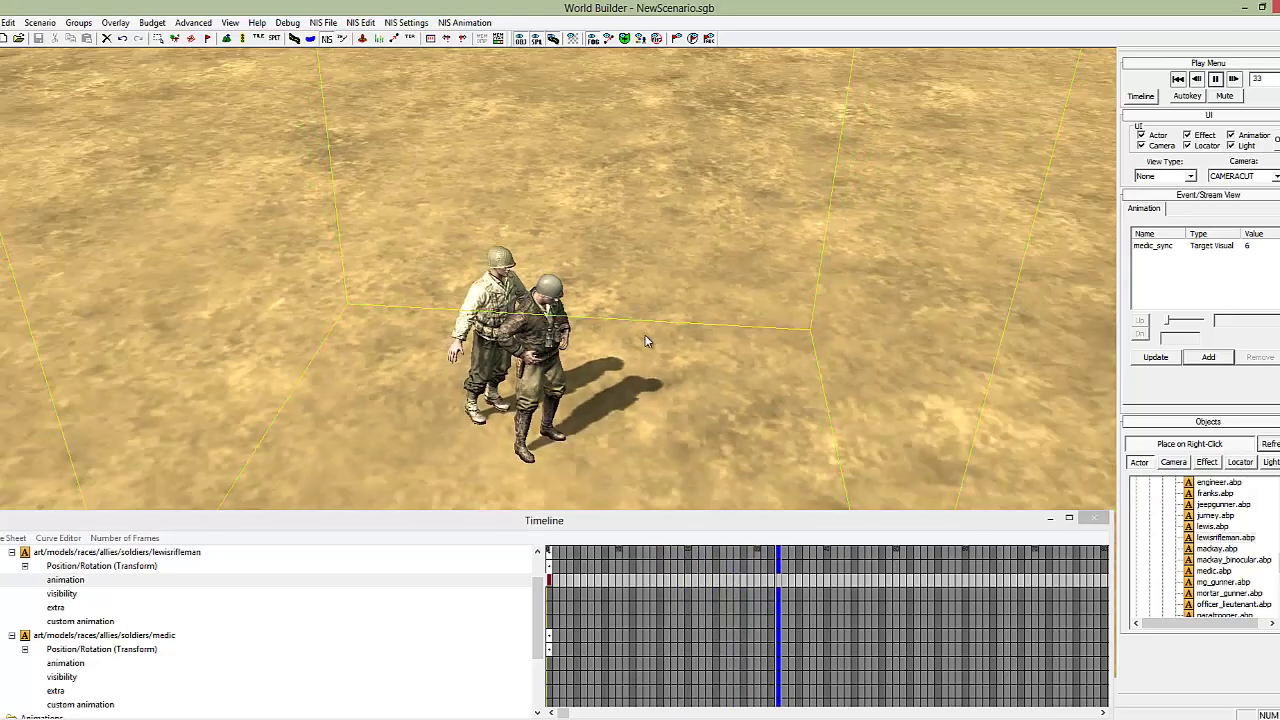
pyautogui.moveTo(647, 341); pyautogui.dragTo(547, 361, button='middle')
pyautogui.scroll(-3, 547, 361)
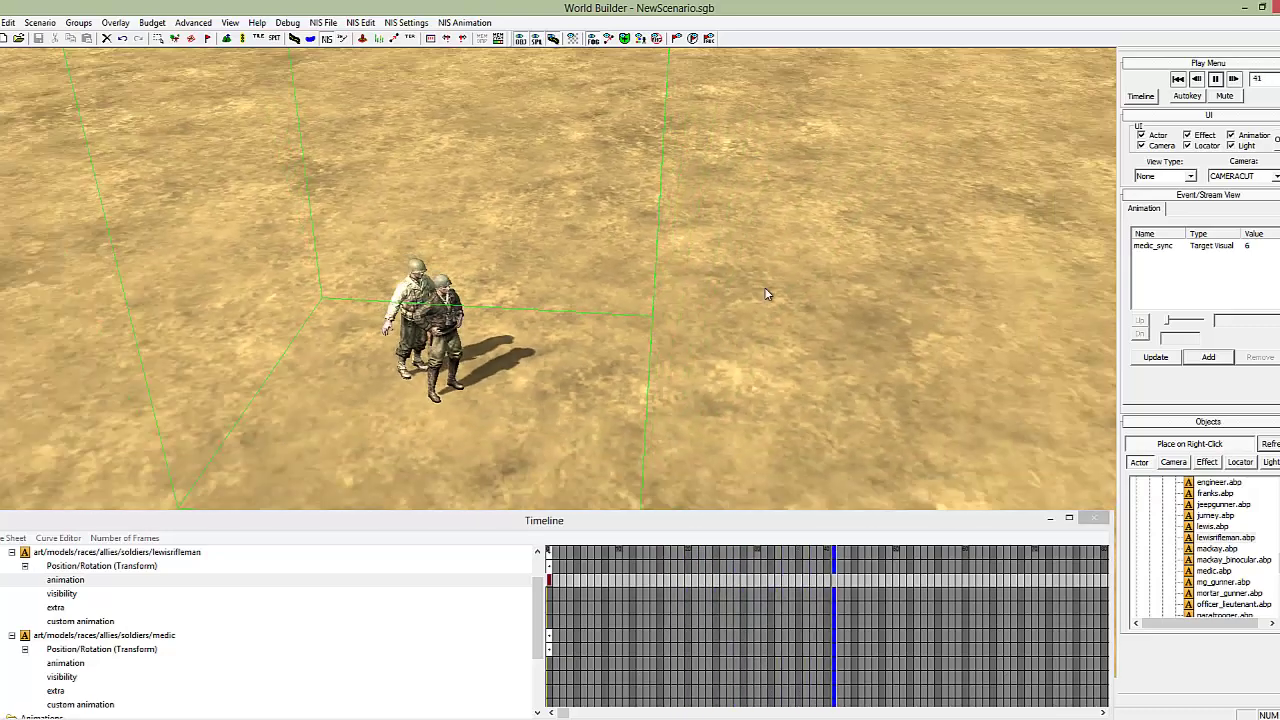
pyautogui.click(1178, 78)
pyautogui.moveTo(640, 330); pyautogui.dragTo(548, 368, button='middle')
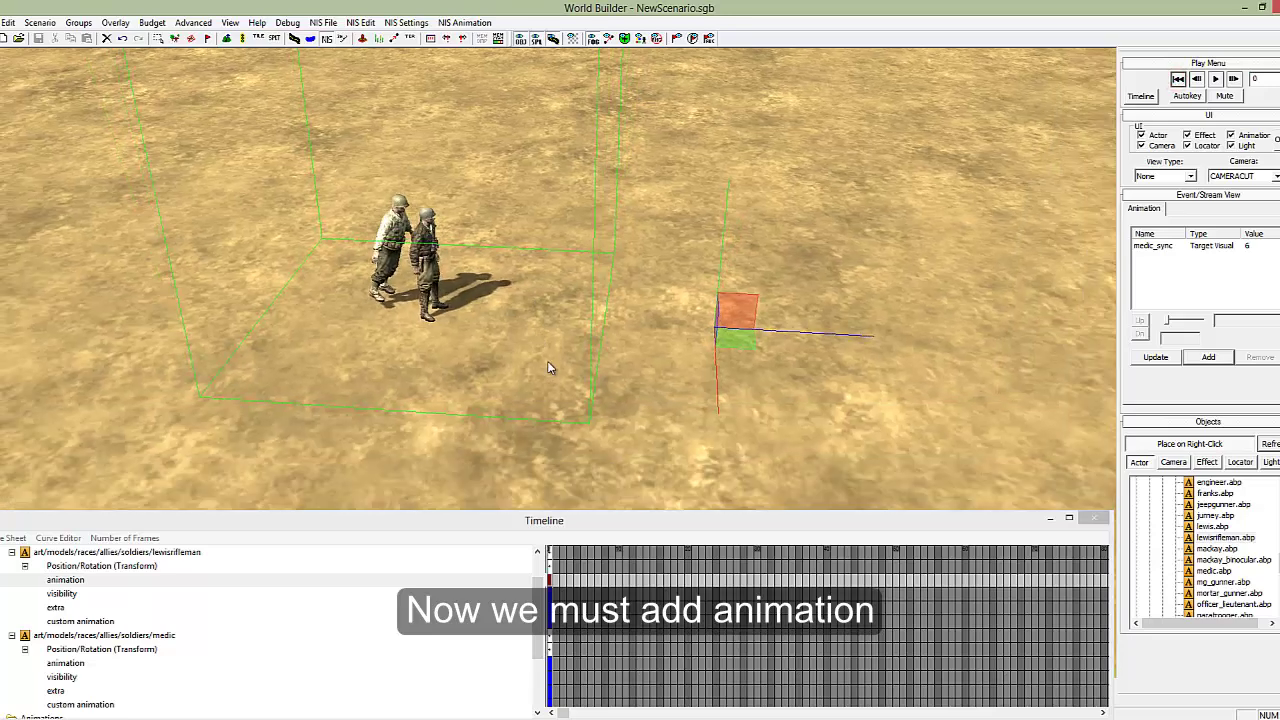
pyautogui.moveTo(395, 340); pyautogui.dragTo(396, 340, button='middle')
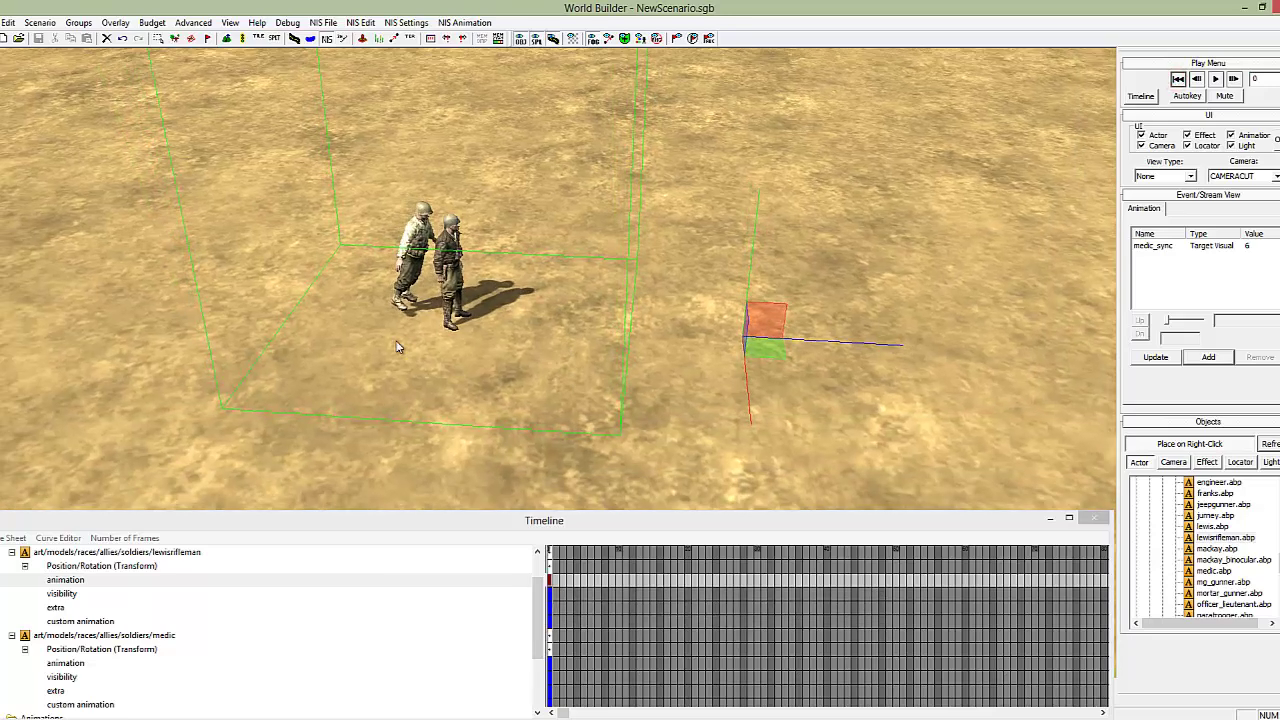
# Insert a command at the first frame of the medic's animation channel and add the carrying_unit state.
pyautogui.click(66, 664)
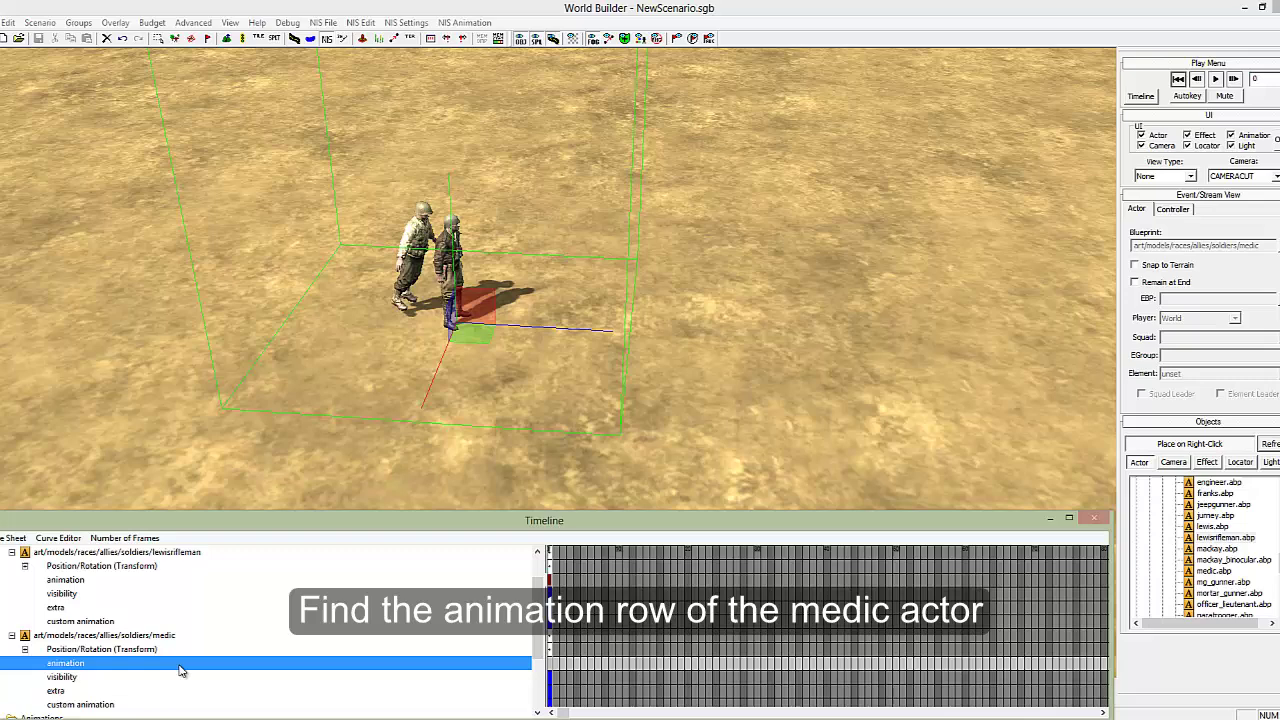
pyautogui.click(556, 668)
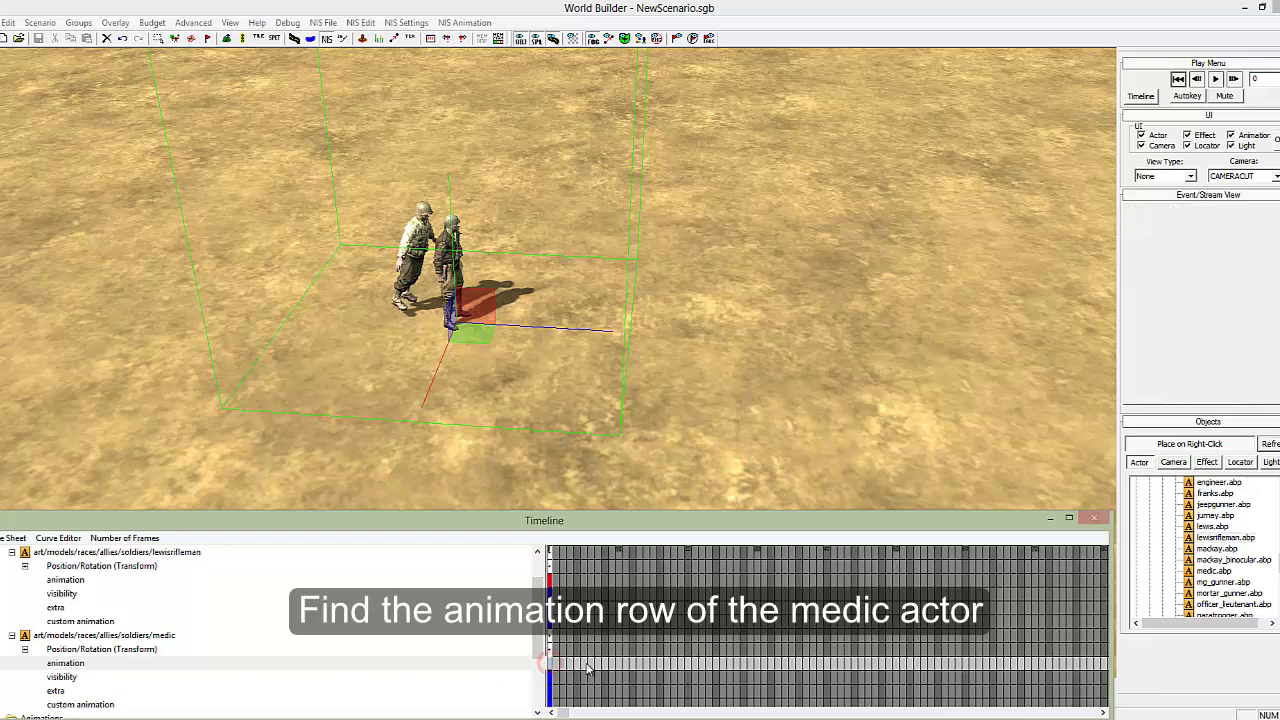
pyautogui.click(583, 664)
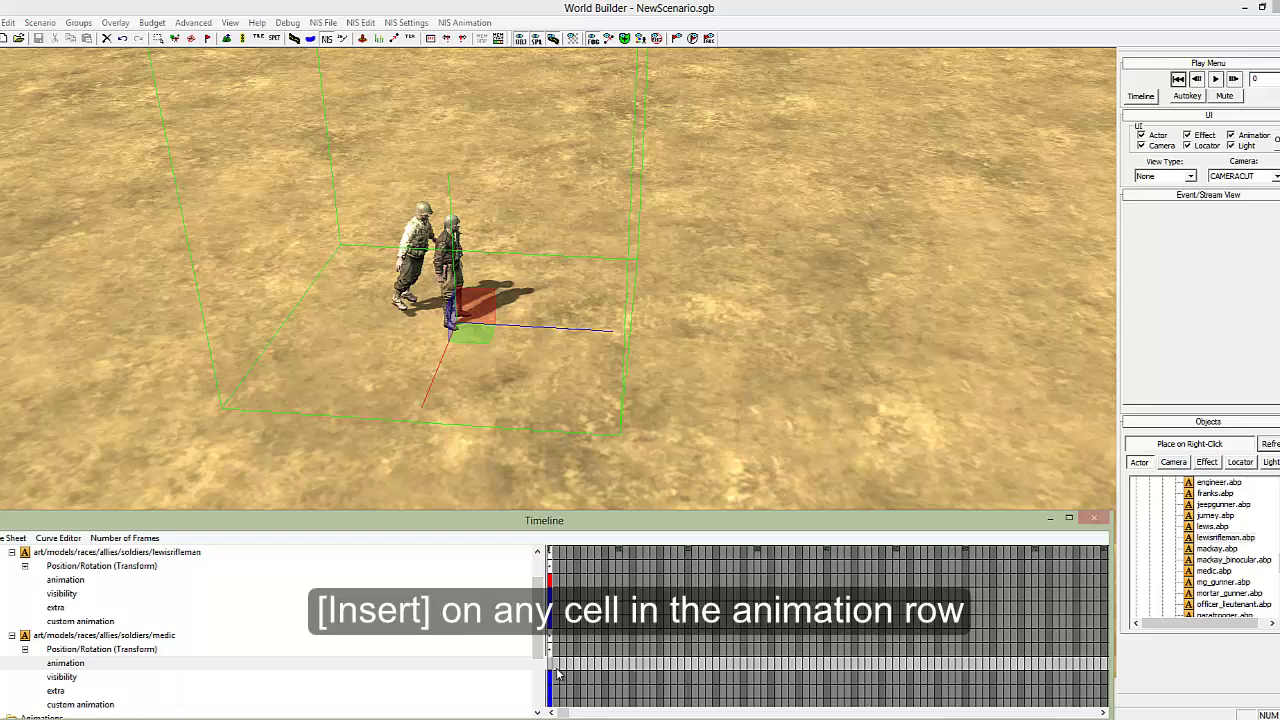
pyautogui.press('Insert')
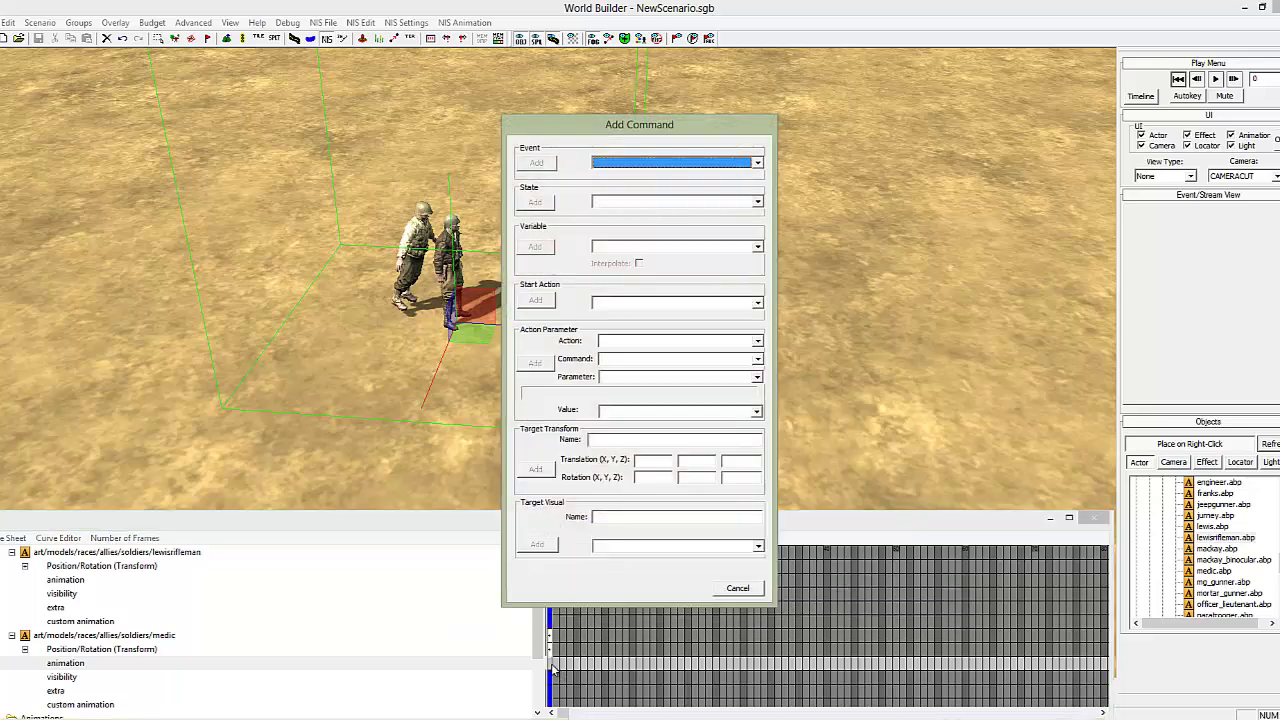
pyautogui.click(640, 202)
pyautogui.write('carrying_unit')
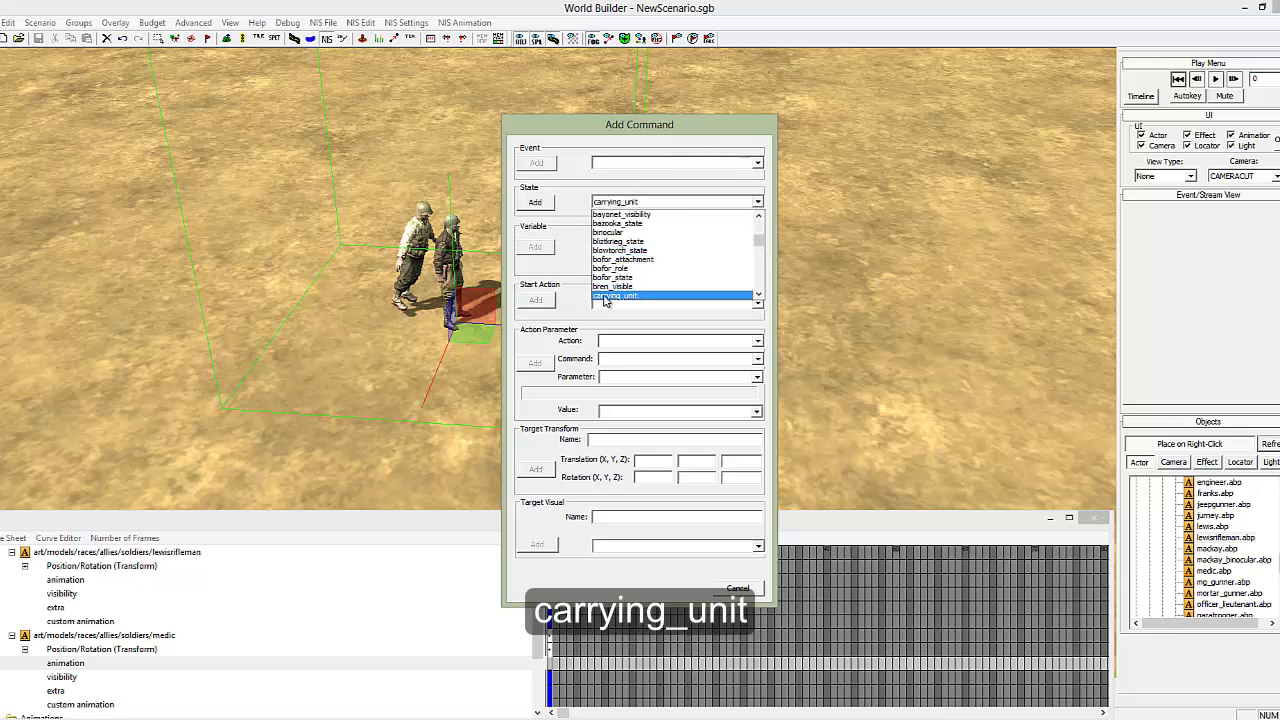
pyautogui.click(636, 297)
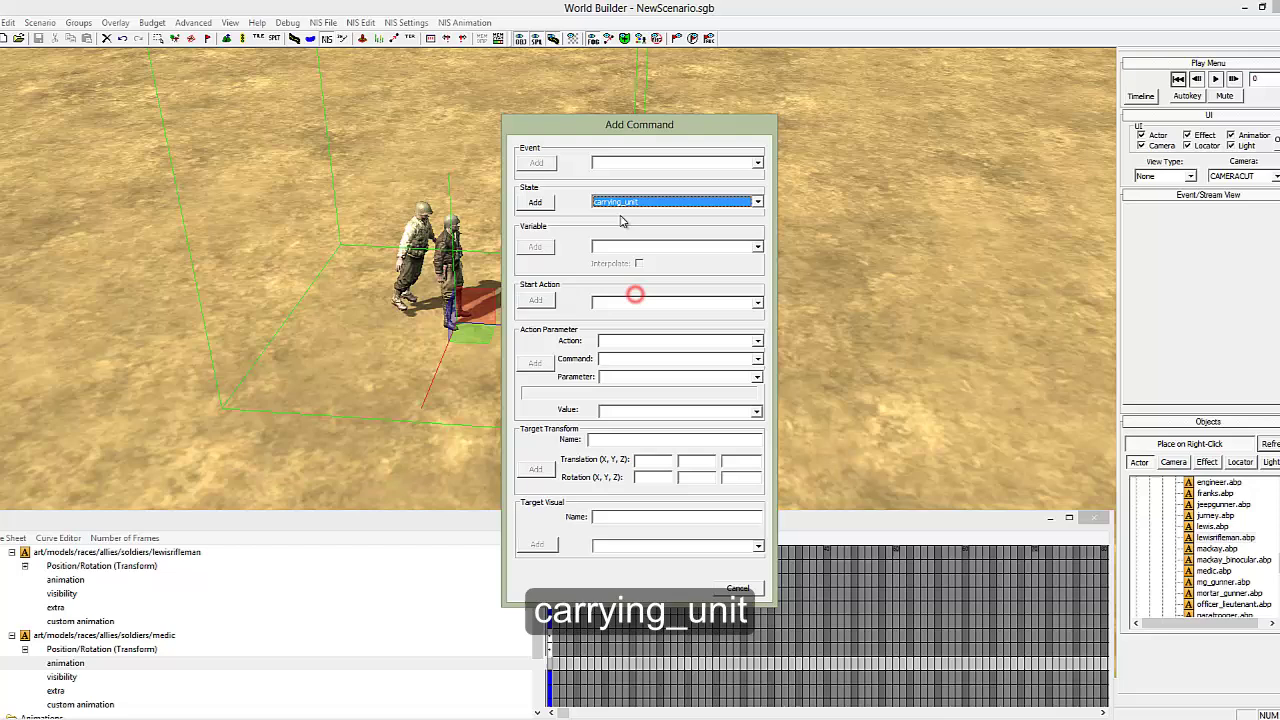
pyautogui.click(533, 203)
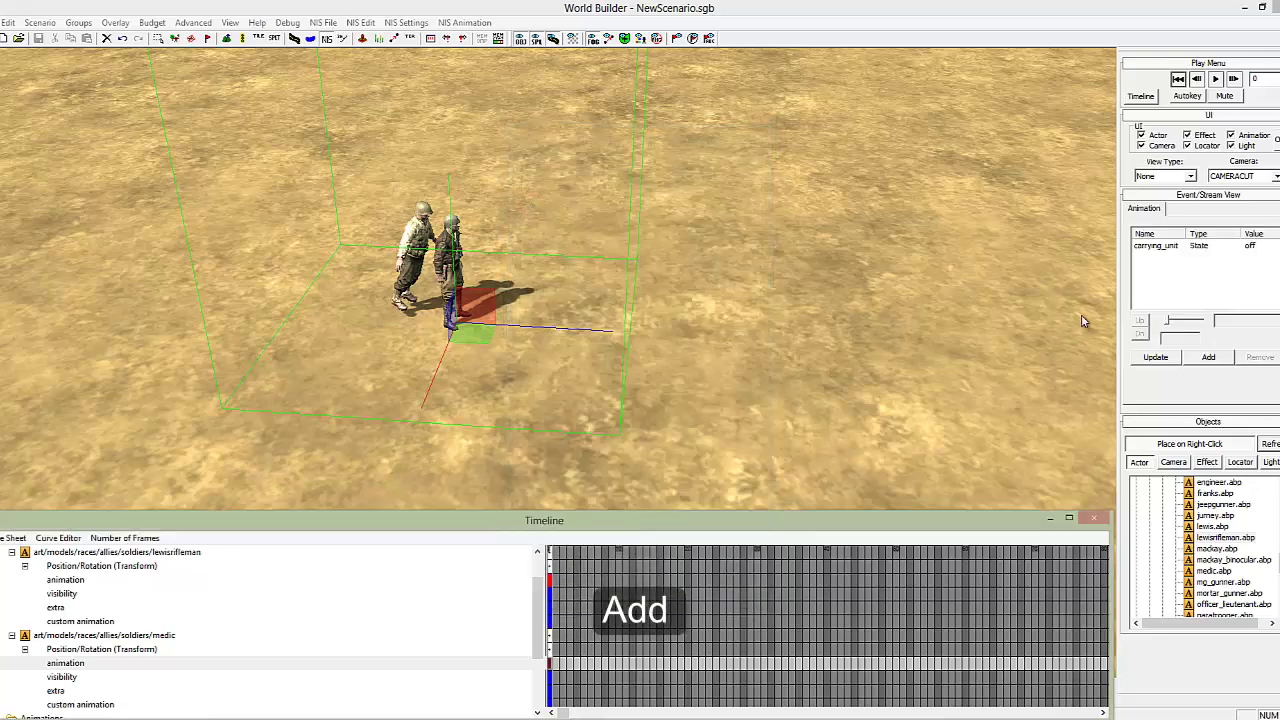
# Set the medic's carrying_unit state to on and preview the carrying animation, pausing it partway.
pyautogui.click(1155, 246)
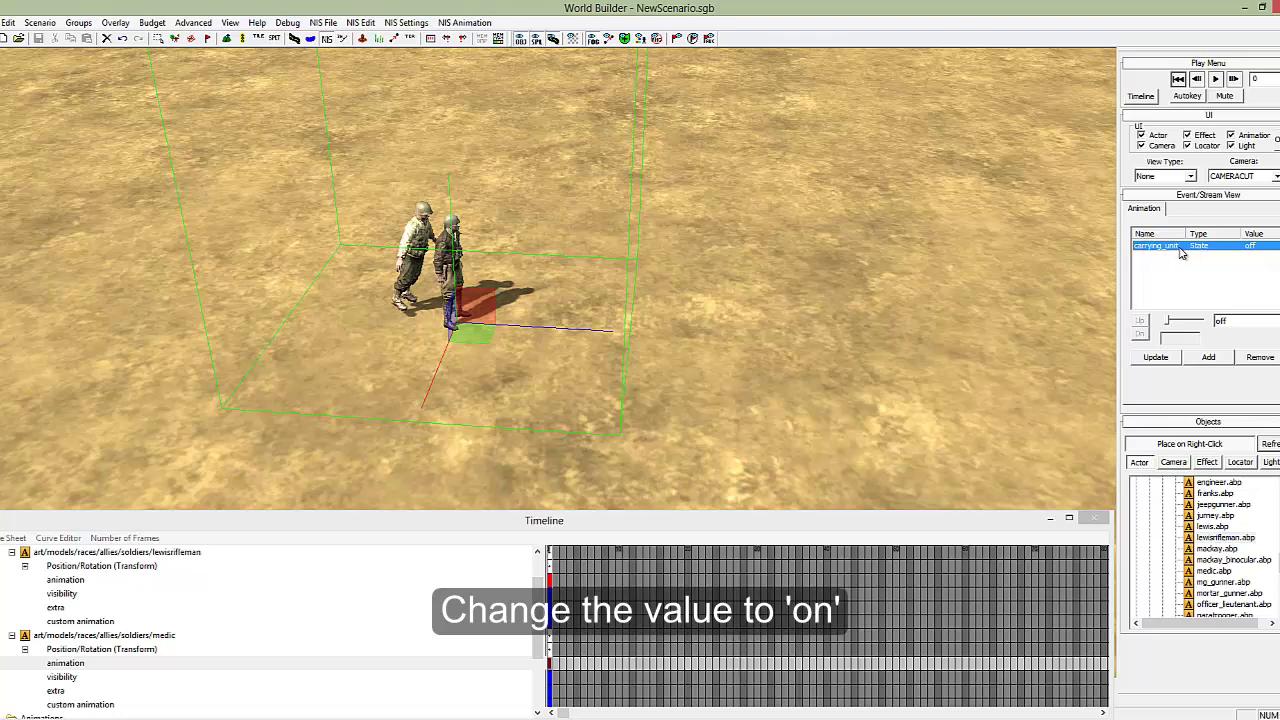
pyautogui.click(1247, 322)
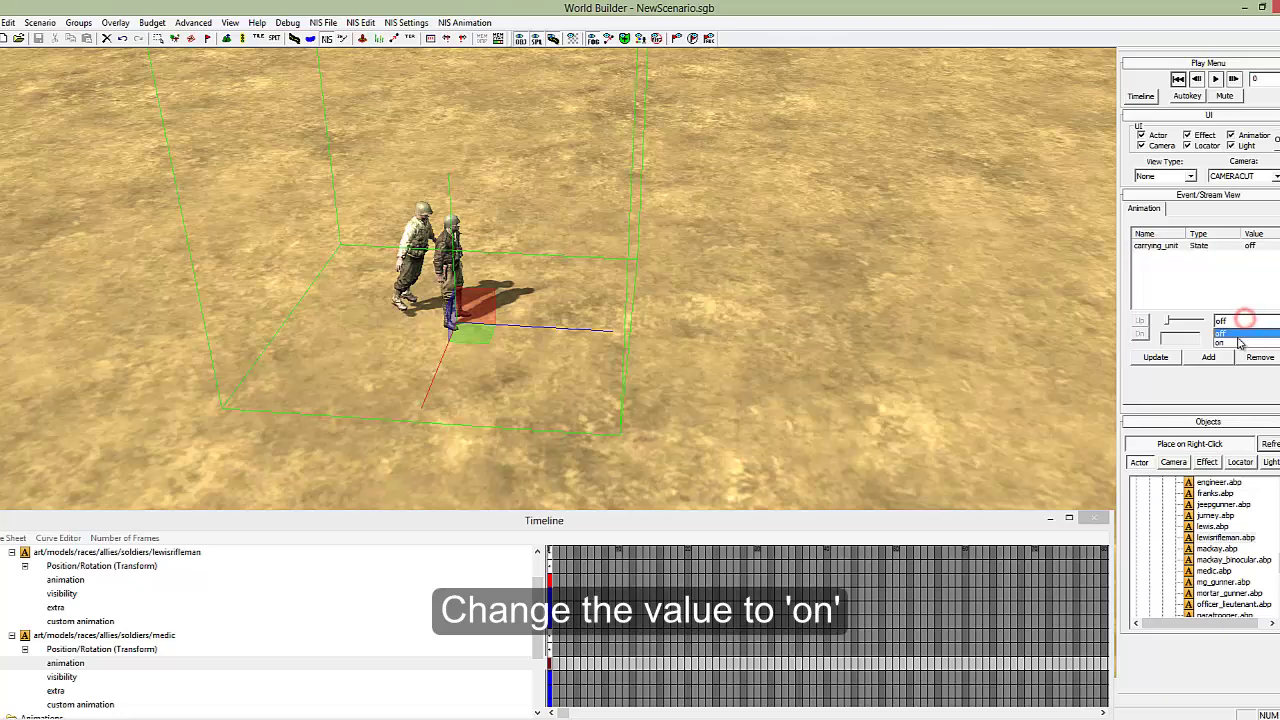
pyautogui.click(1238, 343)
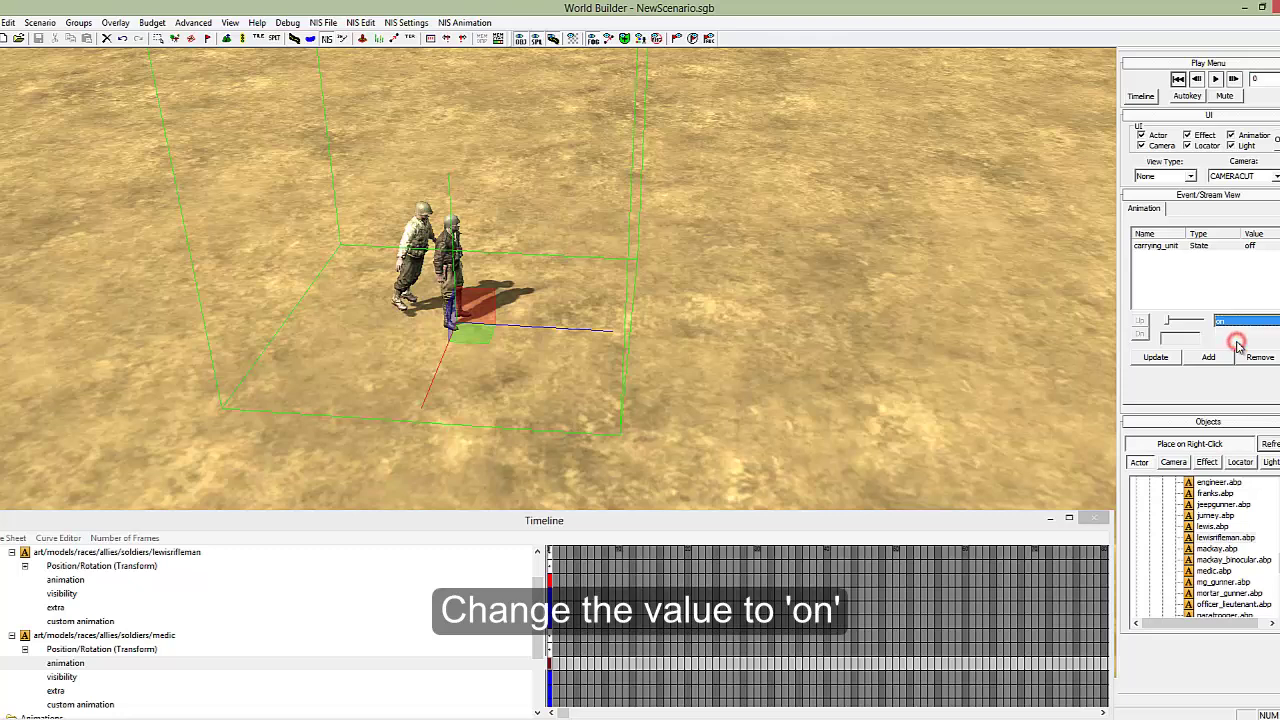
pyautogui.click(1174, 359)
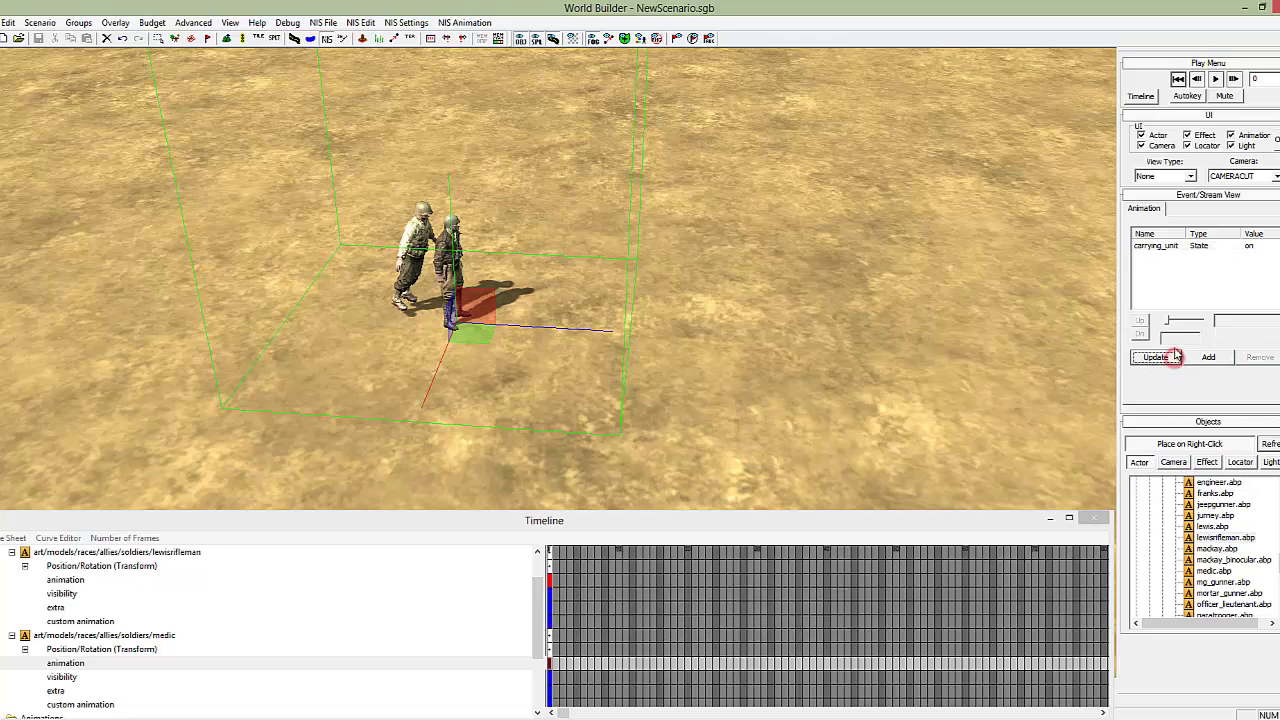
pyautogui.click(1216, 79)
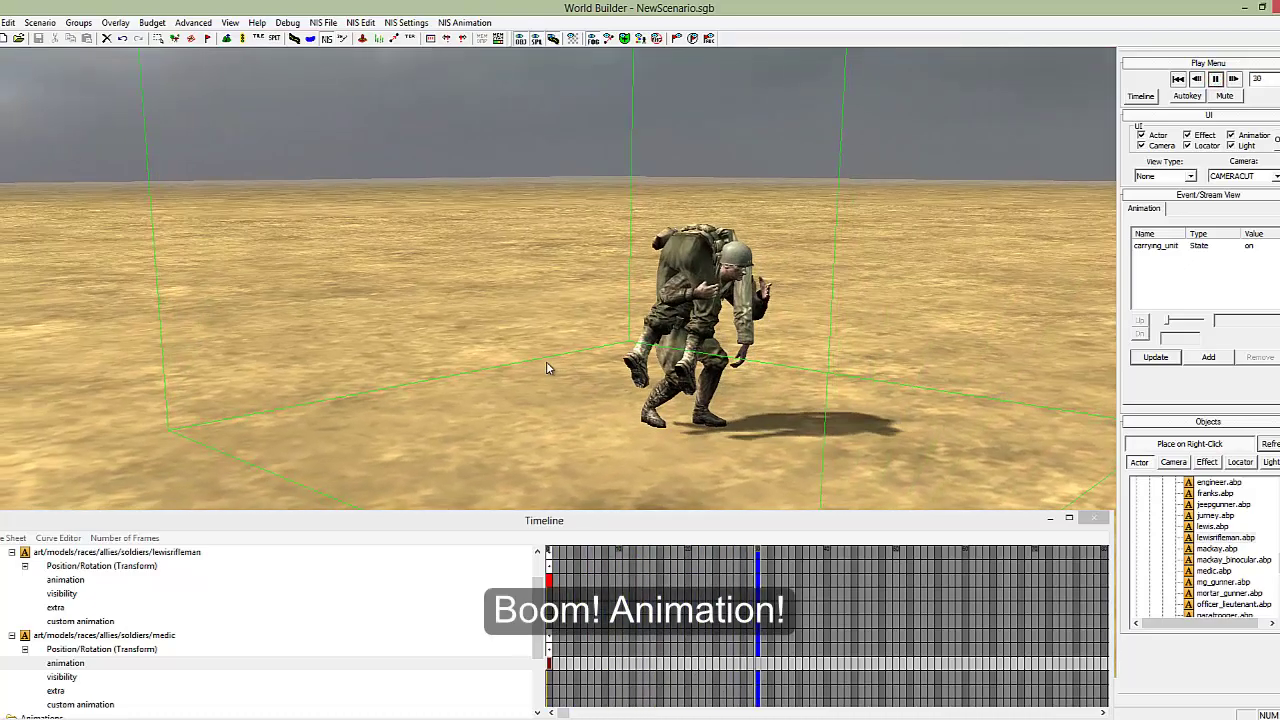
pyautogui.click(1221, 78)
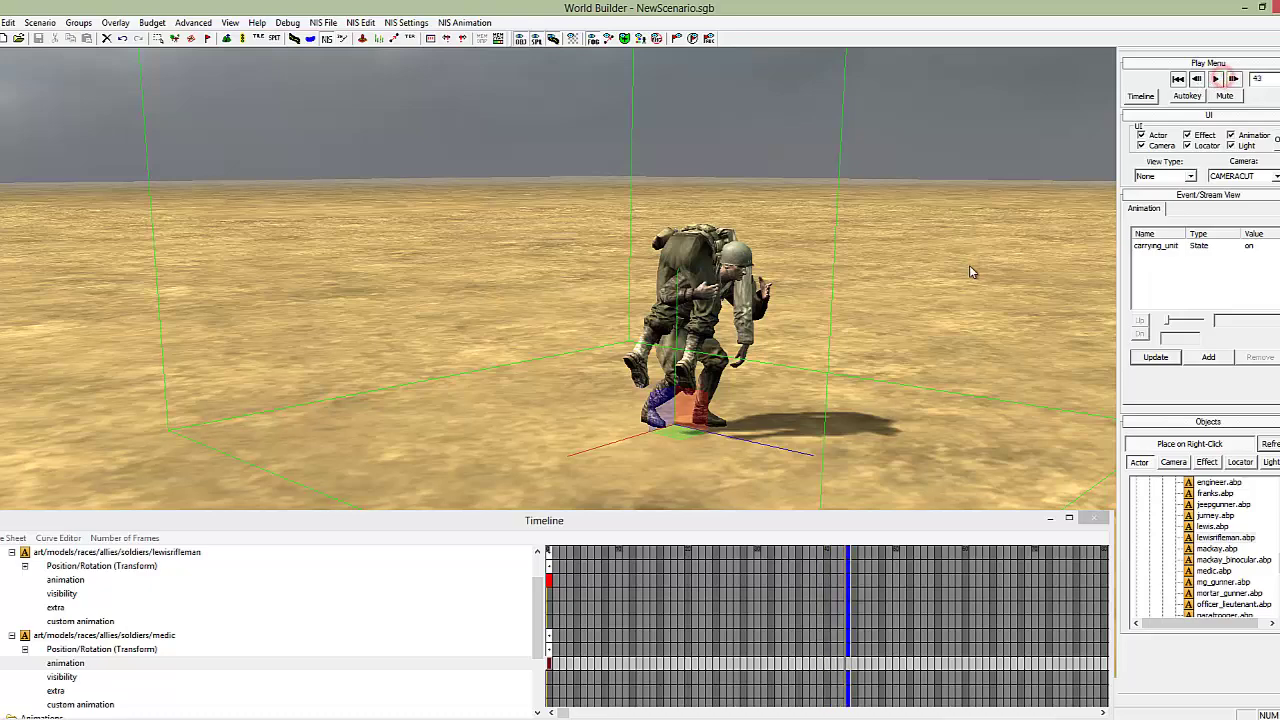
# Continue playing the carrying animation, pause it, and examine the medic and carried rifleman from different angles and distances.
pyautogui.moveTo(969, 265); pyautogui.dragTo(549, 368, button='middle')
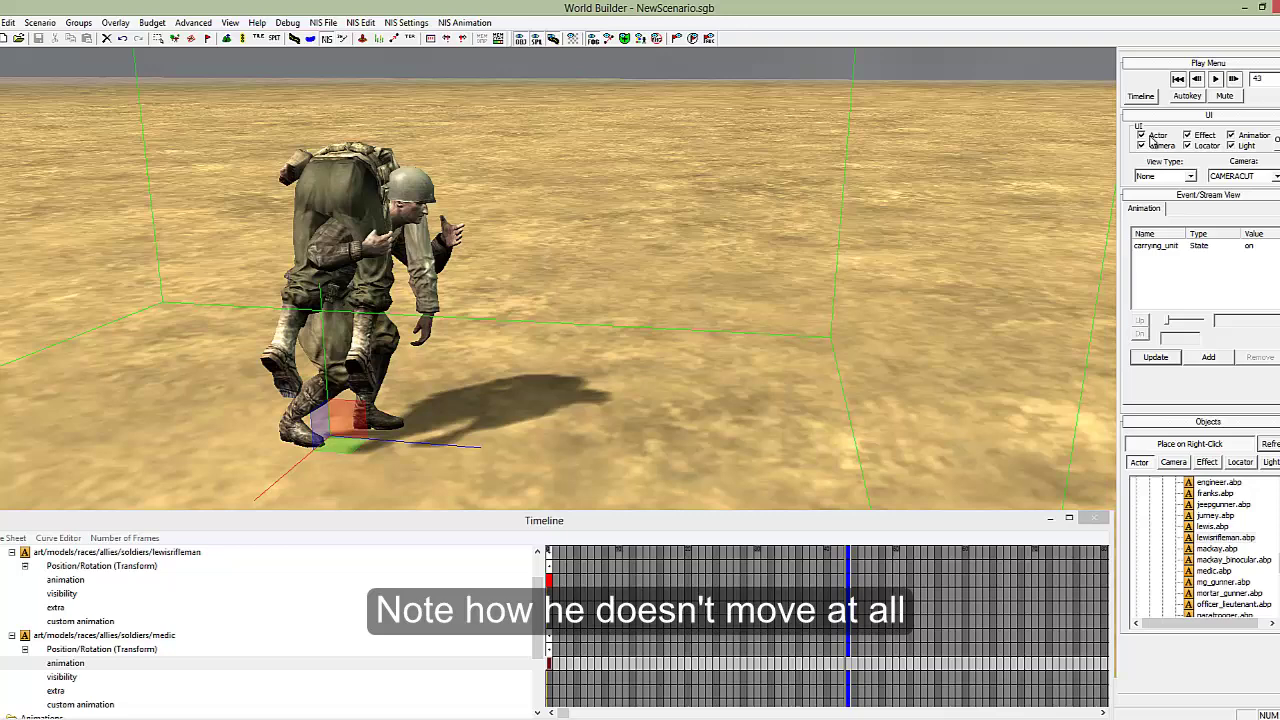
pyautogui.click(1217, 79)
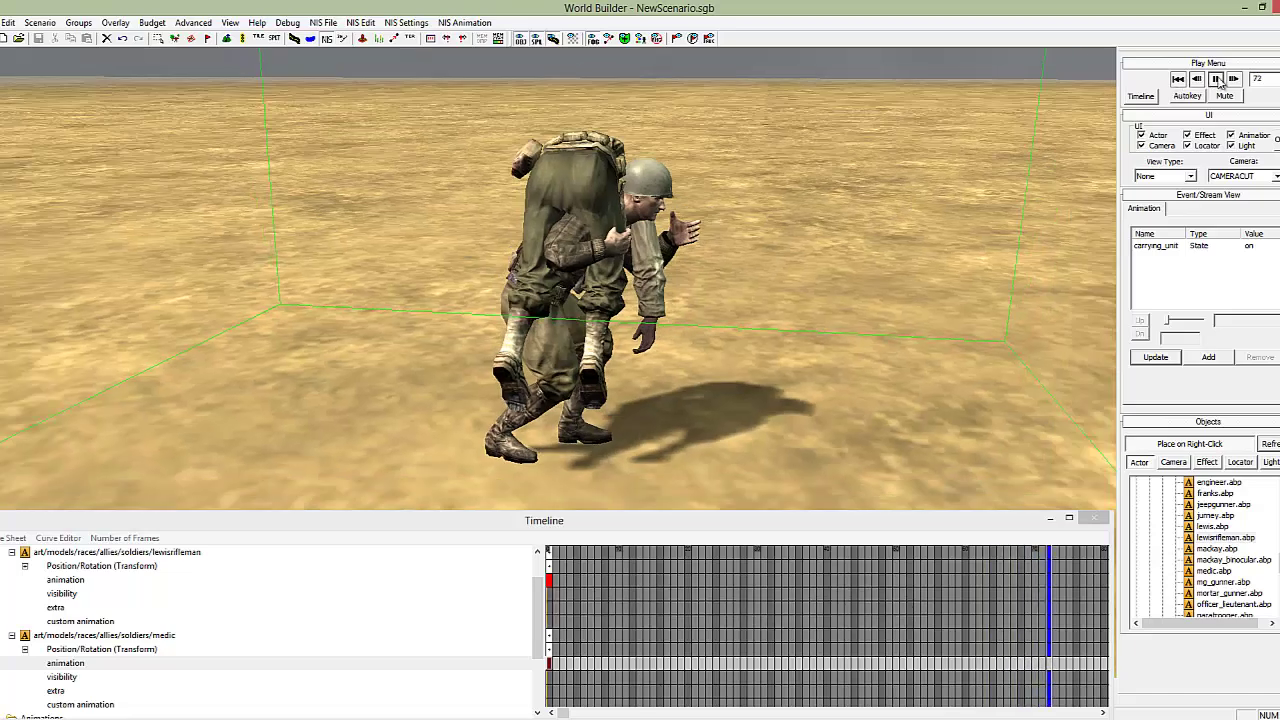
pyautogui.click(1217, 79)
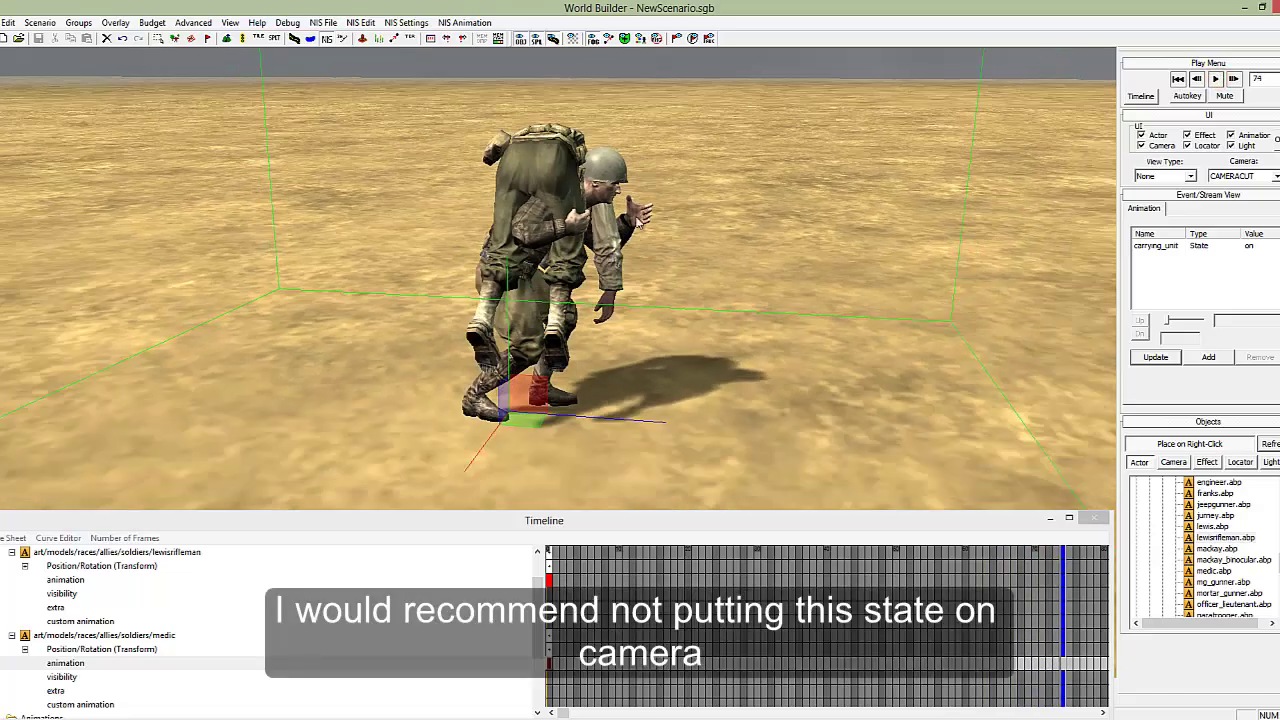
pyautogui.moveTo(547, 364)
pyautogui.mouseDown(button='middle')
pyautogui.moveTo(690, 368)
pyautogui.moveTo(632, 390)
pyautogui.moveTo(550, 362)
pyautogui.mouseUp(button='middle')
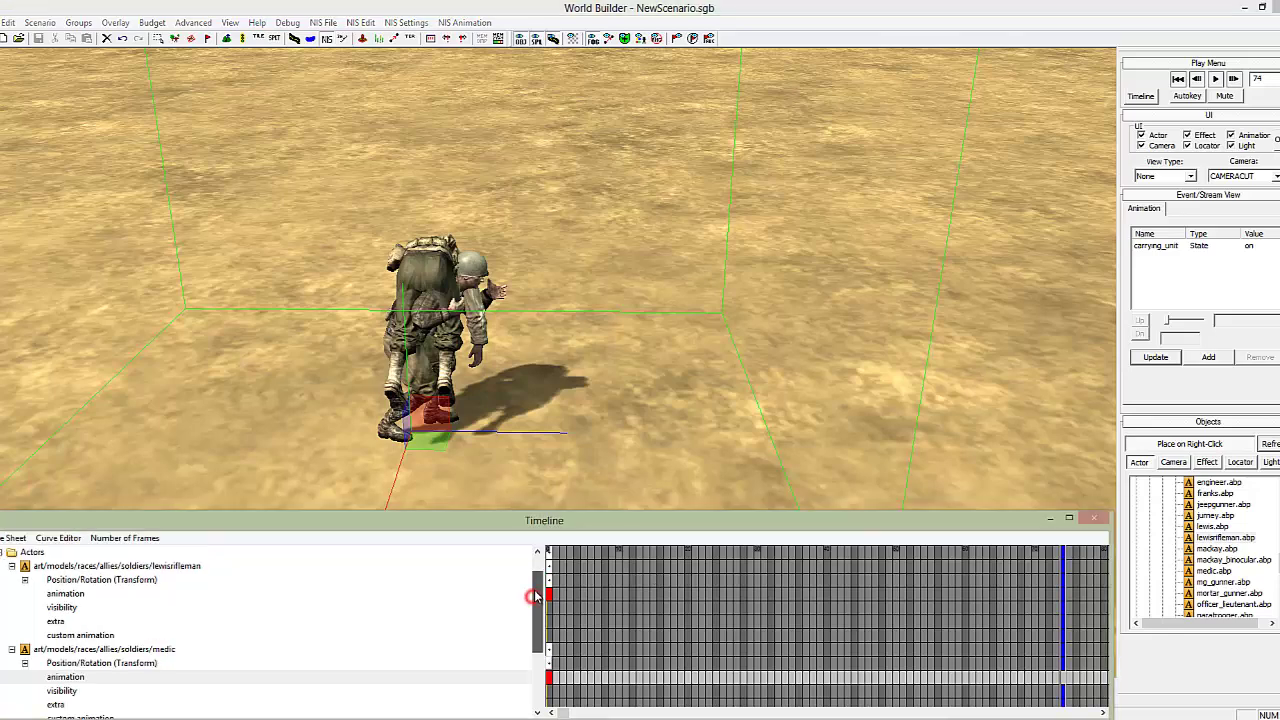
pyautogui.scroll(-2, 533, 602)
pyautogui.moveTo(609, 377); pyautogui.dragTo(410, 318, button='middle')
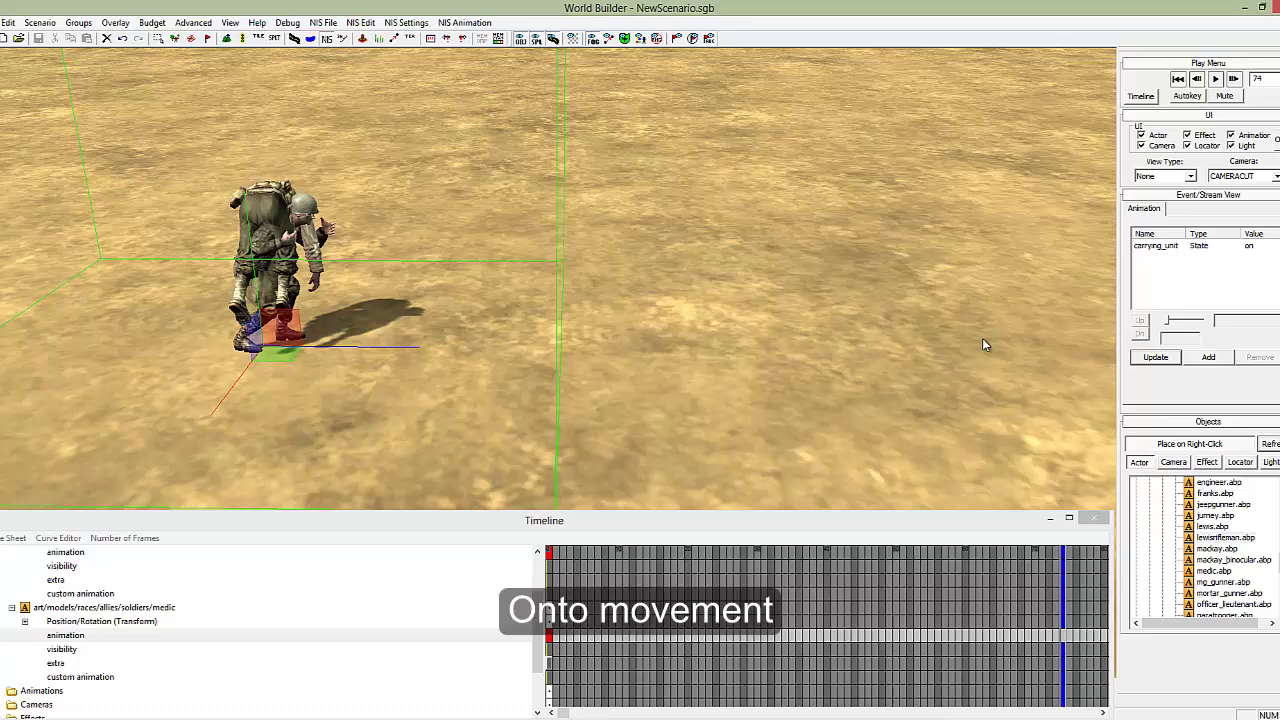
pyautogui.scroll(-3, 619, 347)
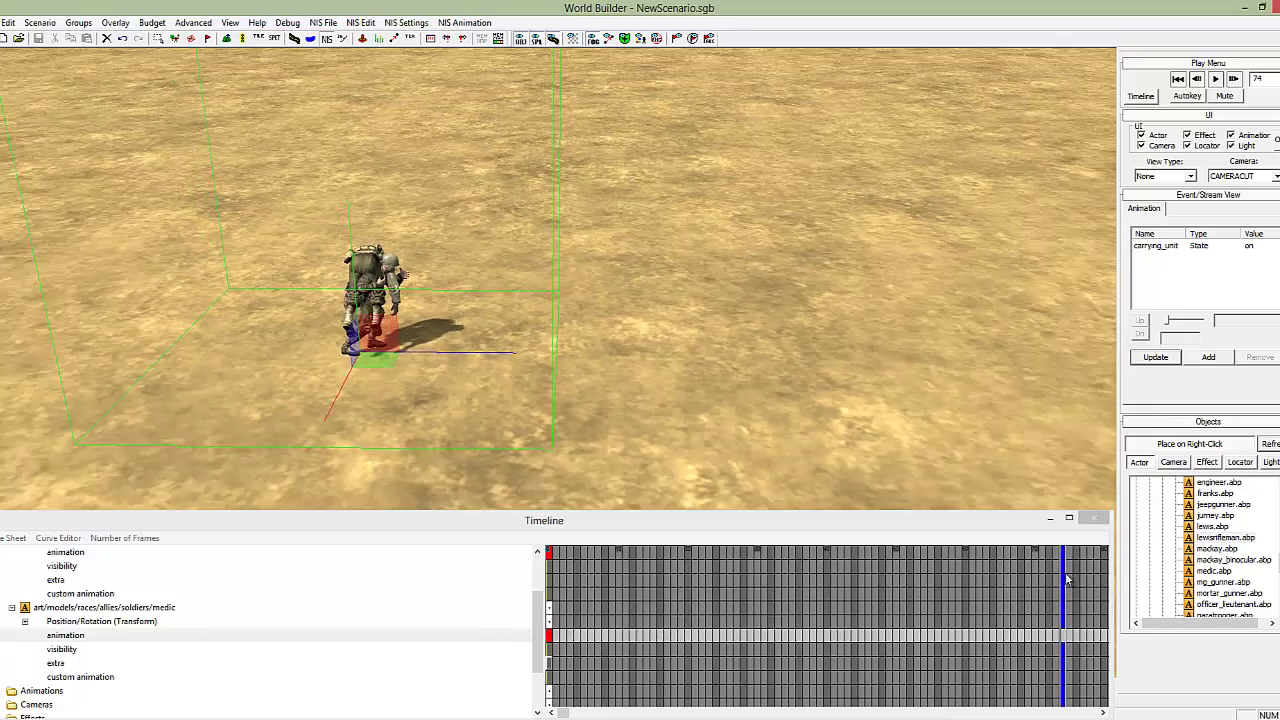
# Replay the pick-up animation from frame 0, pause it partway, and examine the two soldiers' pose from near and far.
pyautogui.moveTo(1066, 579); pyautogui.dragTo(552, 587)
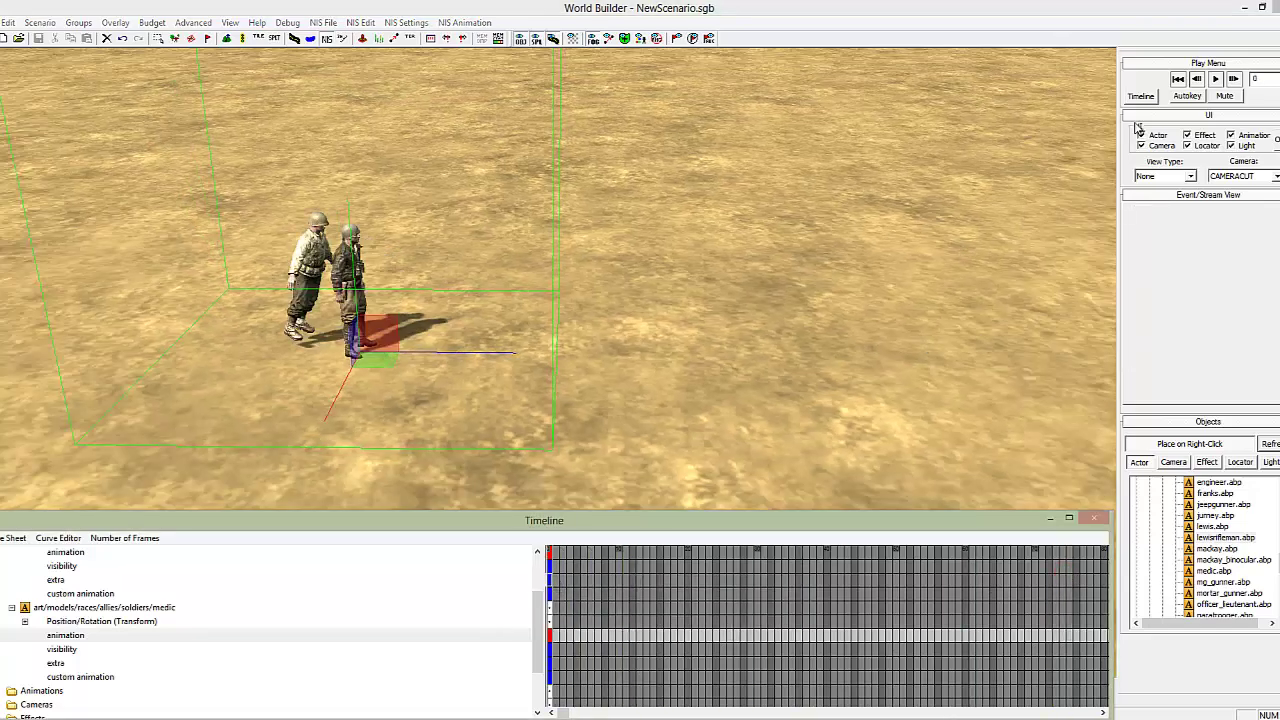
pyautogui.click(1217, 79)
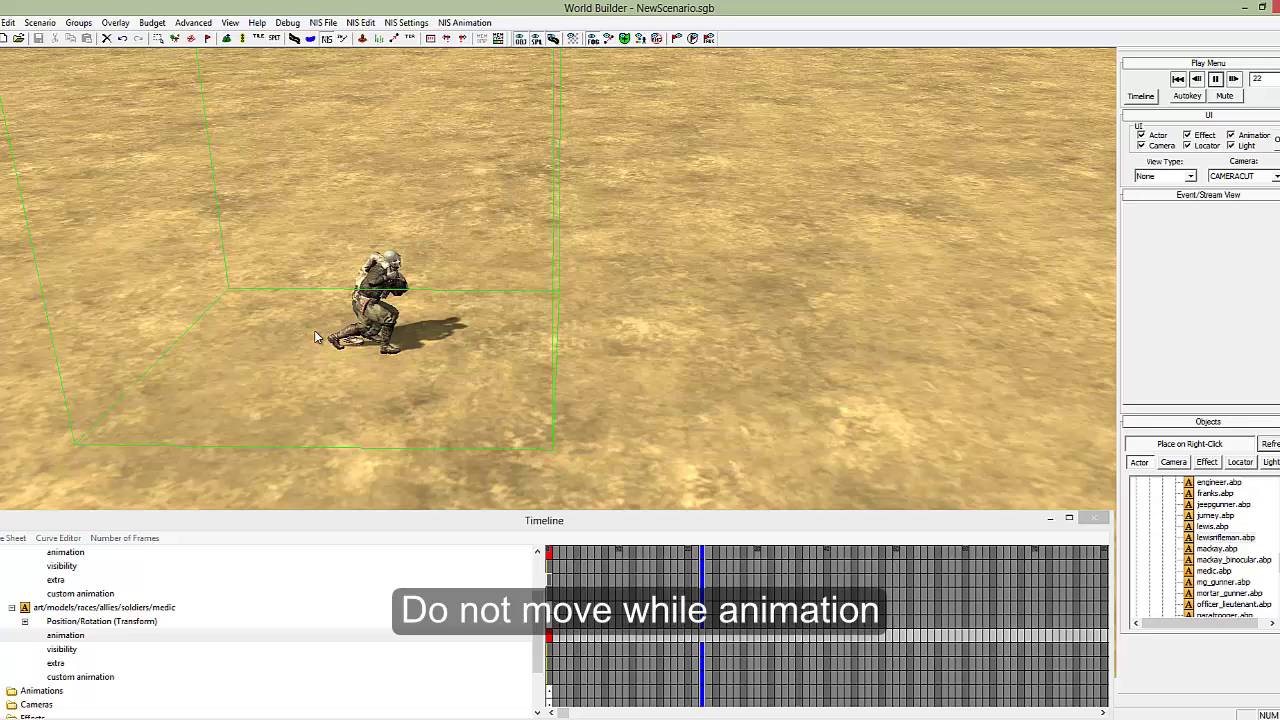
pyautogui.click(1216, 81)
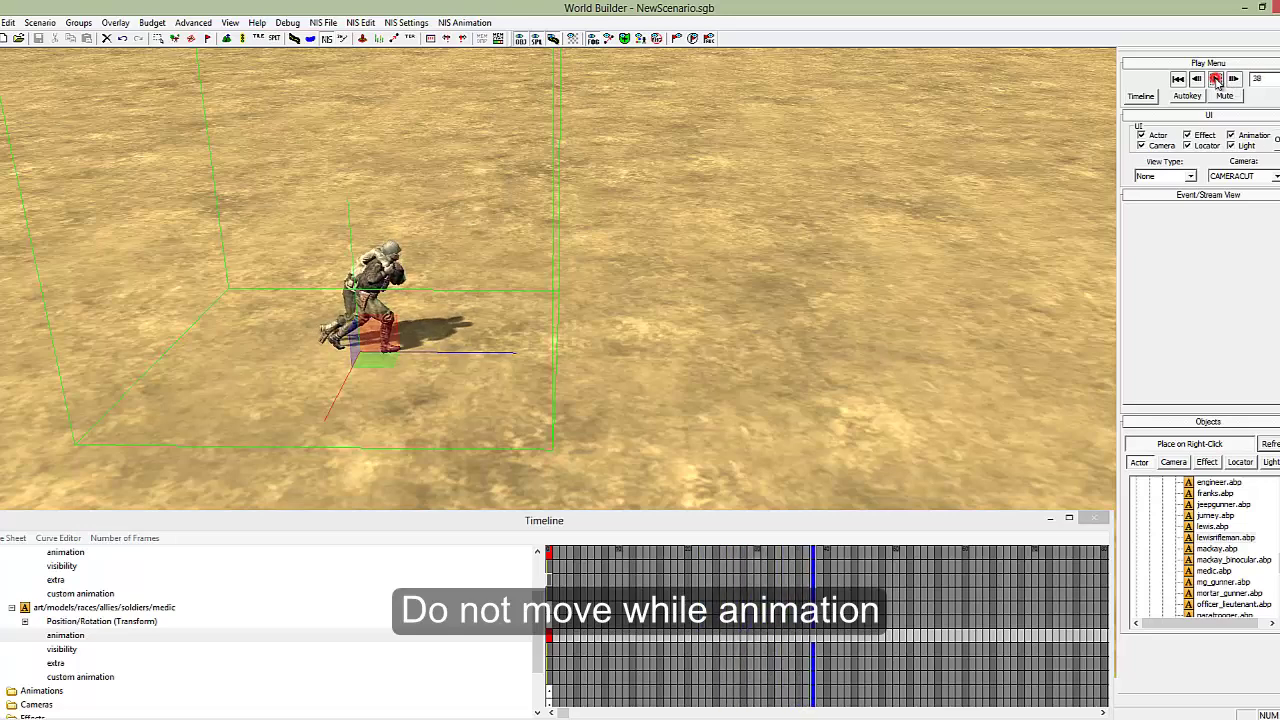
pyautogui.press('Left')
pyautogui.scroll(4, 505, 194)
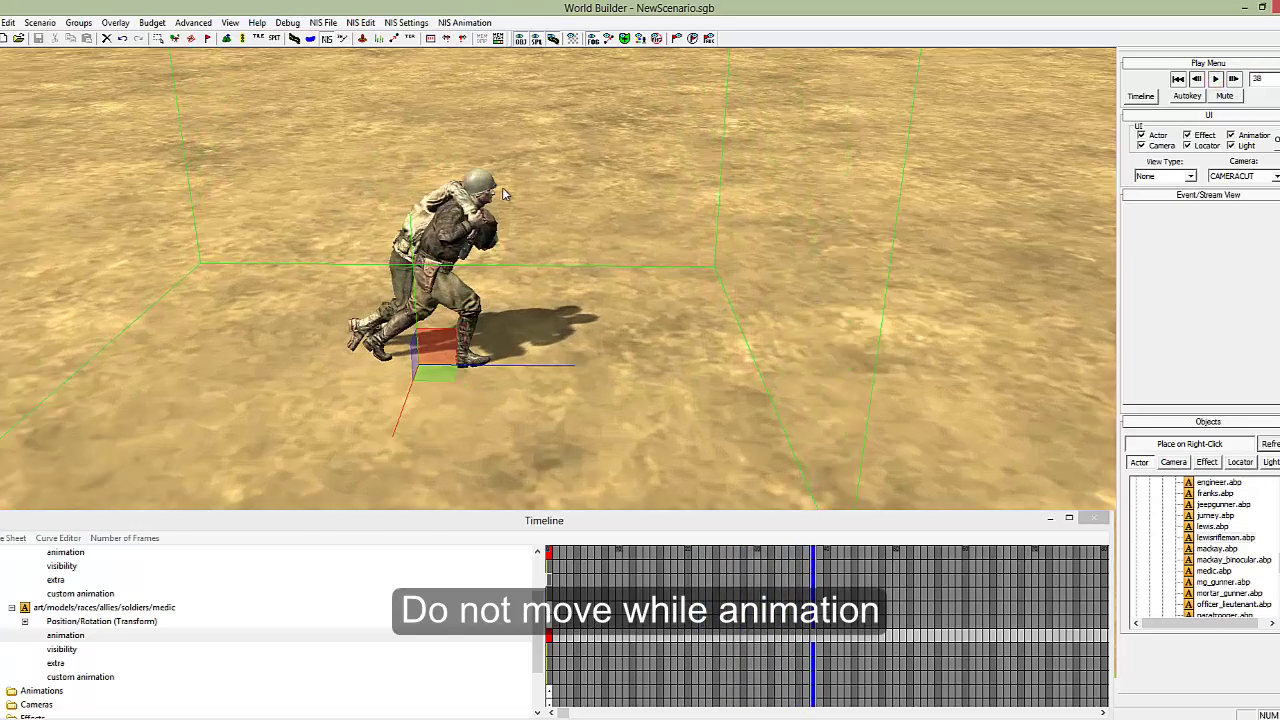
pyautogui.scroll(-4, 890, 338)
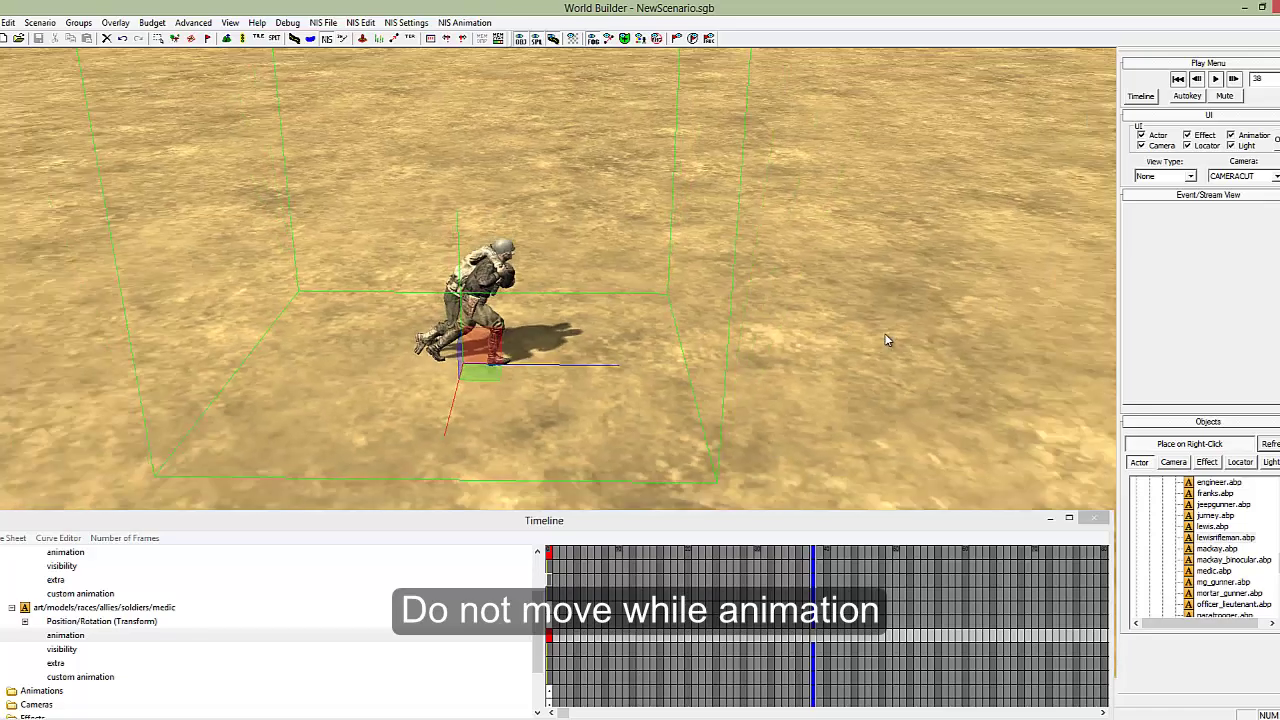
pyautogui.moveTo(889, 340)
pyautogui.mouseDown(button='middle')
pyautogui.moveTo(548, 368)
pyautogui.moveTo(888, 336)
pyautogui.mouseUp(button='middle')
pyautogui.scroll(-6, 740, 372)
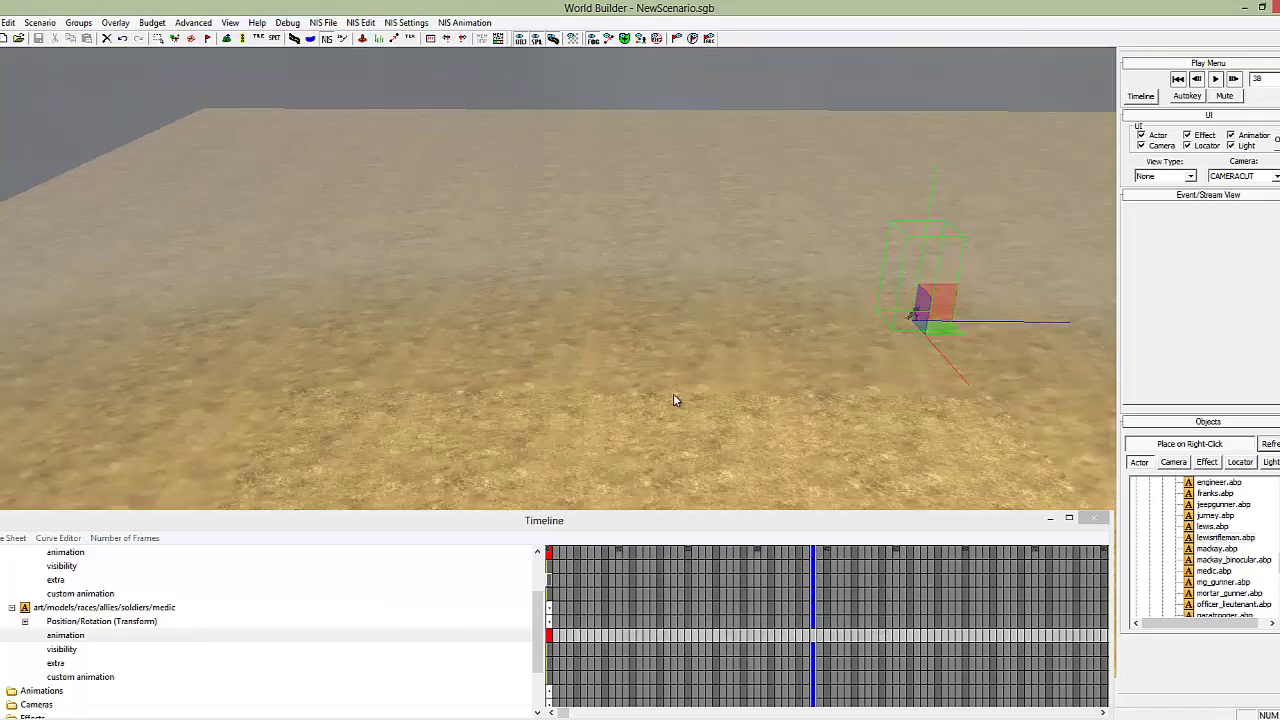
pyautogui.moveTo(675, 396); pyautogui.dragTo(549, 366, button='middle')
pyautogui.scroll(7, 770, 349)
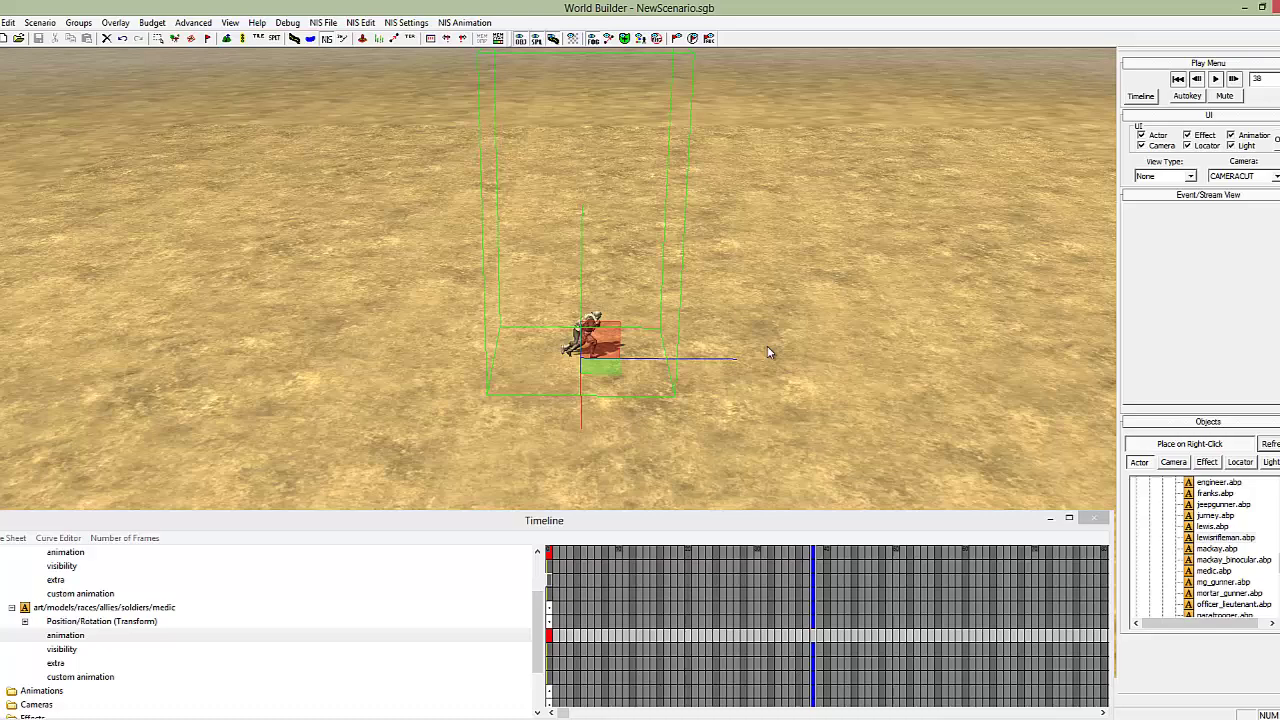
pyautogui.moveTo(768, 342); pyautogui.dragTo(550, 364, button='middle')
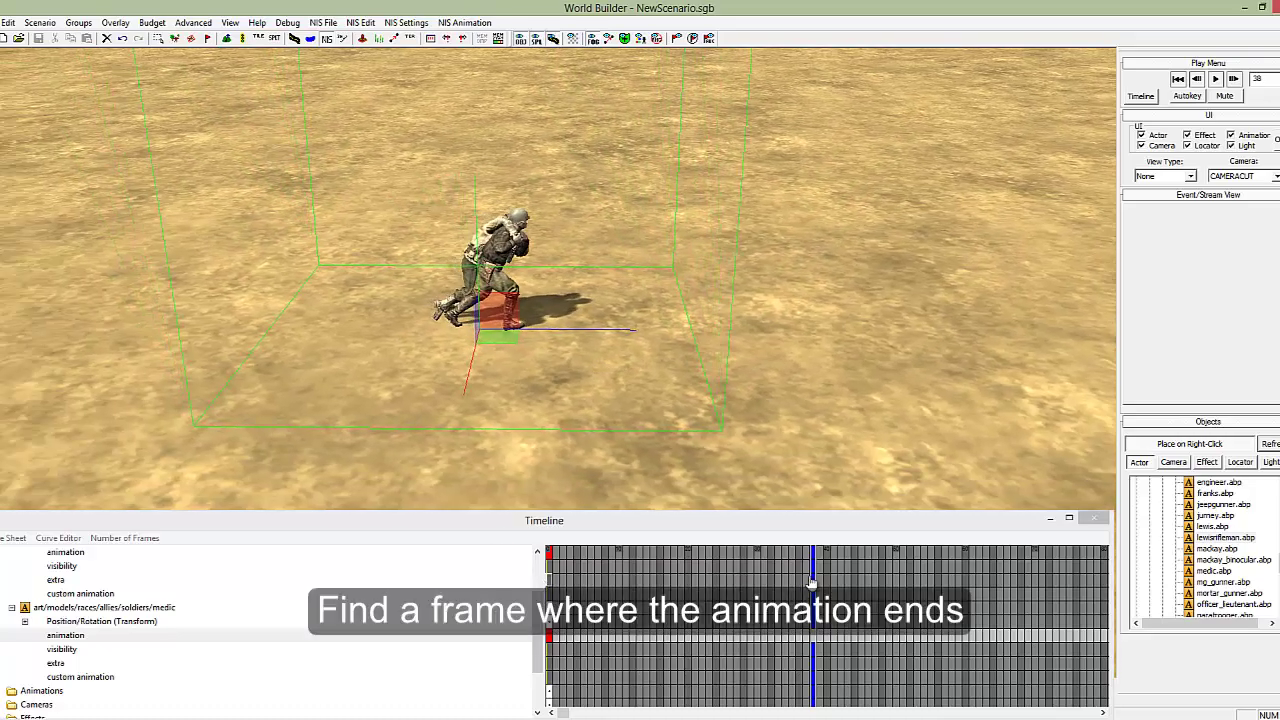
# Replay the scene from frame 0 to find where the pick-up animation ends, and place the playhead at frame 31.
pyautogui.moveTo(815, 582); pyautogui.dragTo(500, 591)
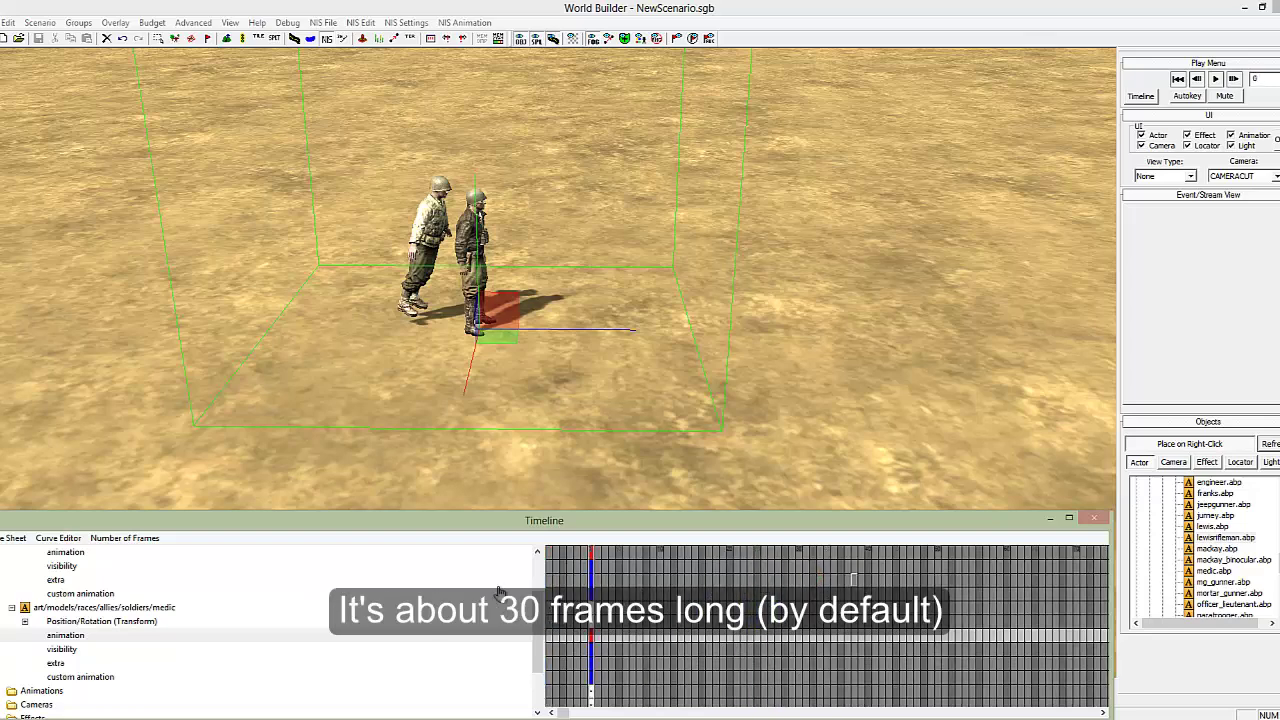
pyautogui.click(1215, 78)
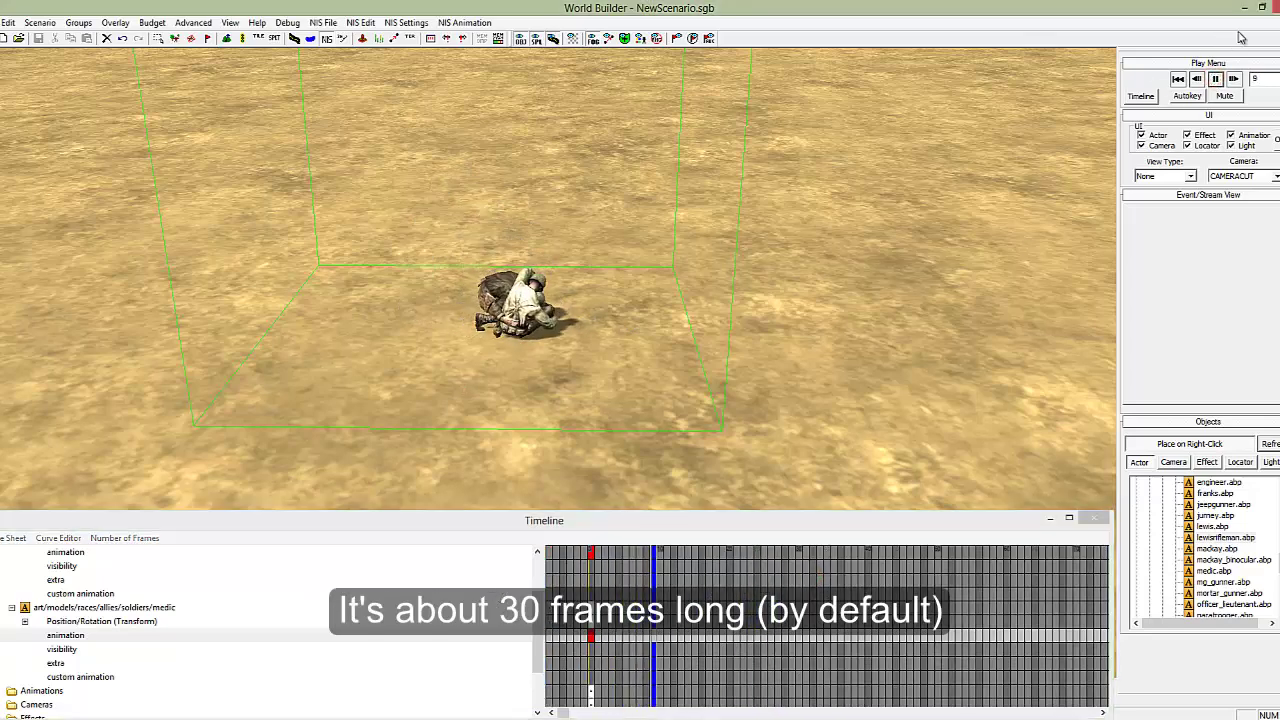
pyautogui.click(1216, 80)
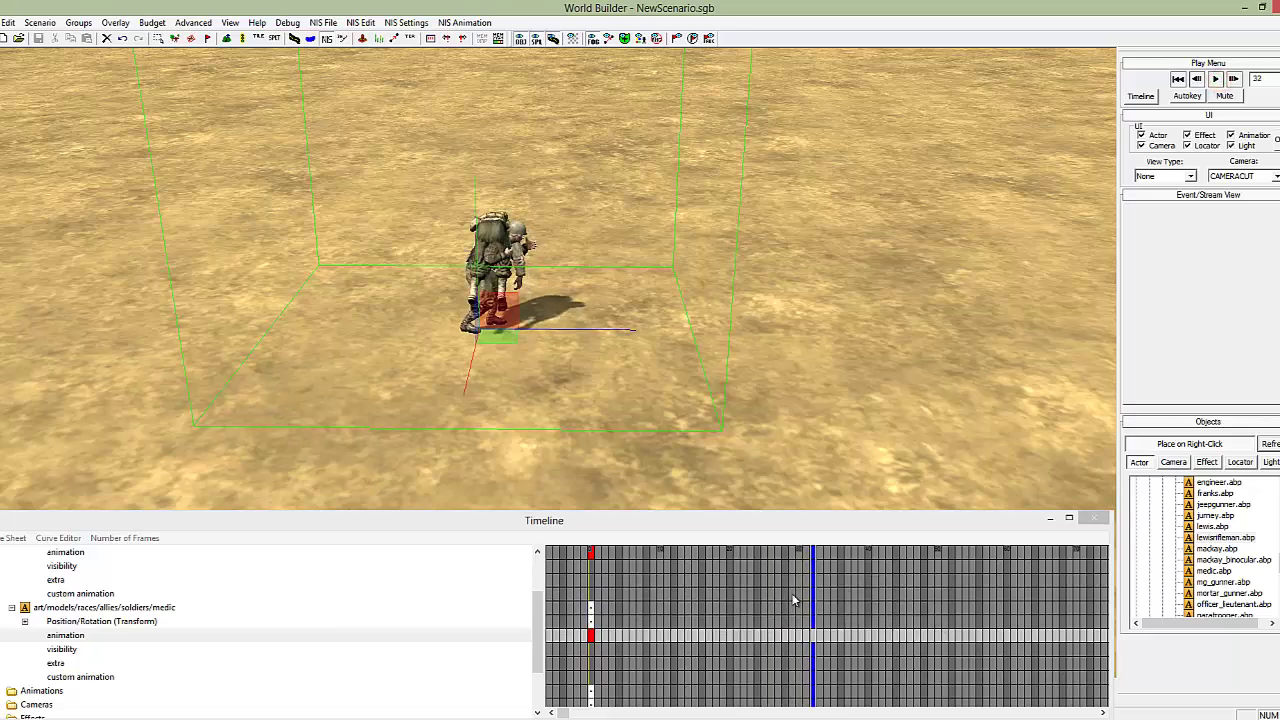
pyautogui.moveTo(815, 590); pyautogui.dragTo(807, 580)
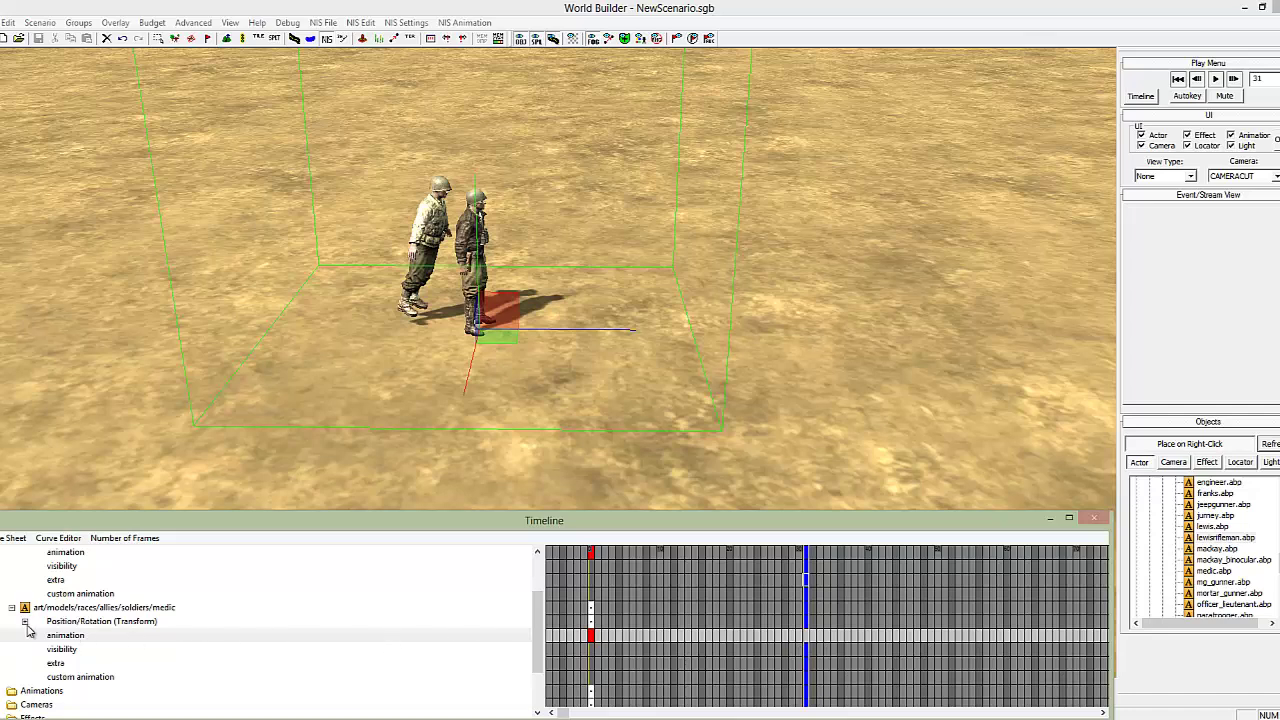
# Expand the medic's Position/Rotation (Transform) and PositionXYZ channels to reach the x, y and z tracks.
pyautogui.click(66, 608)
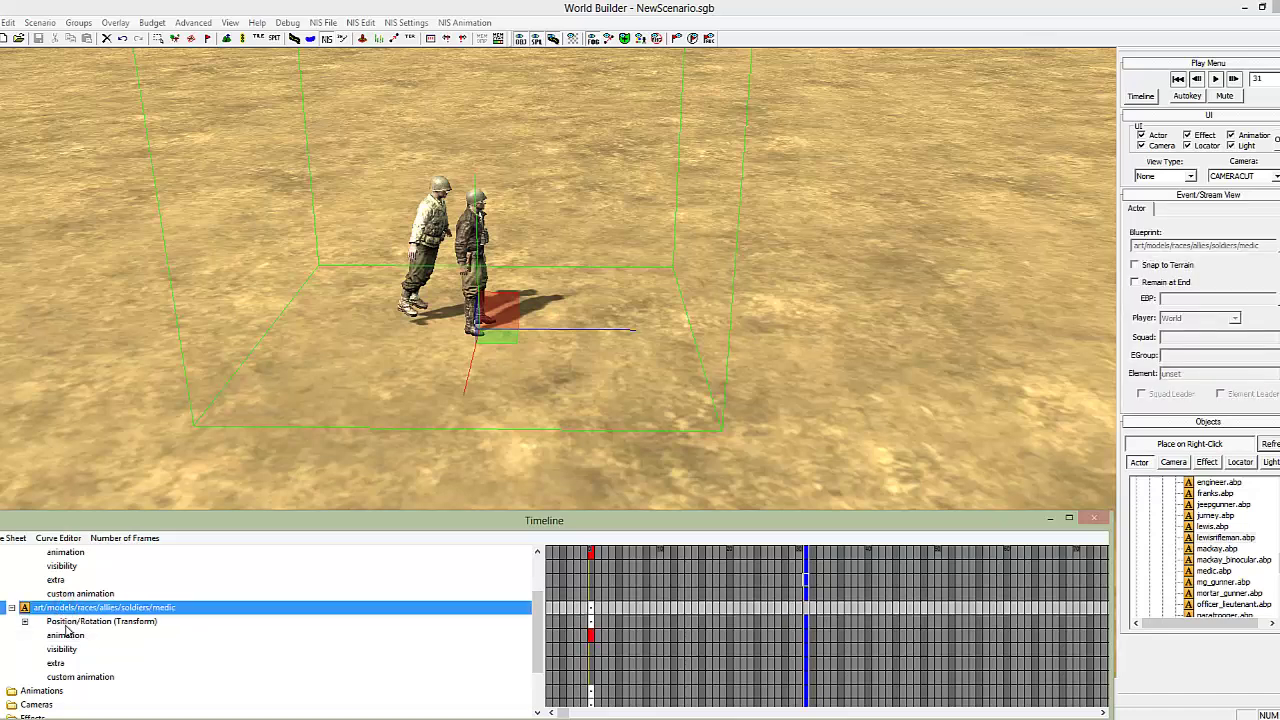
pyautogui.click(62, 623)
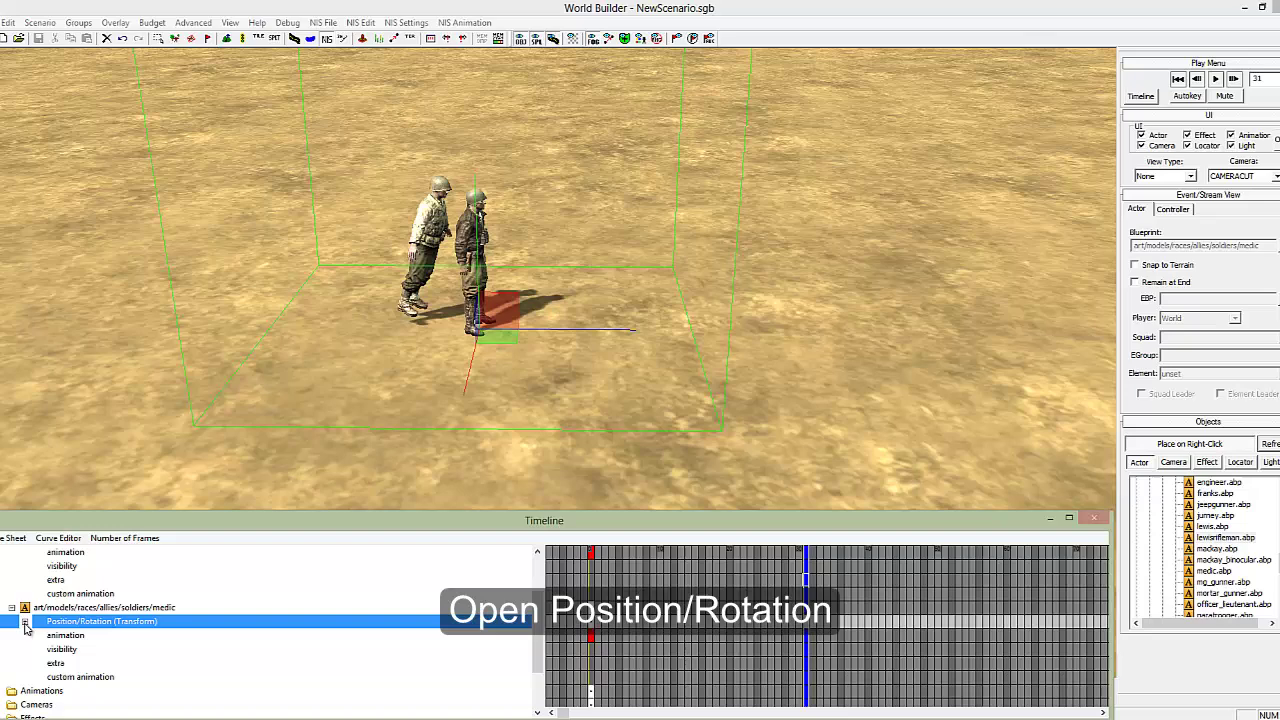
pyautogui.click(25, 622)
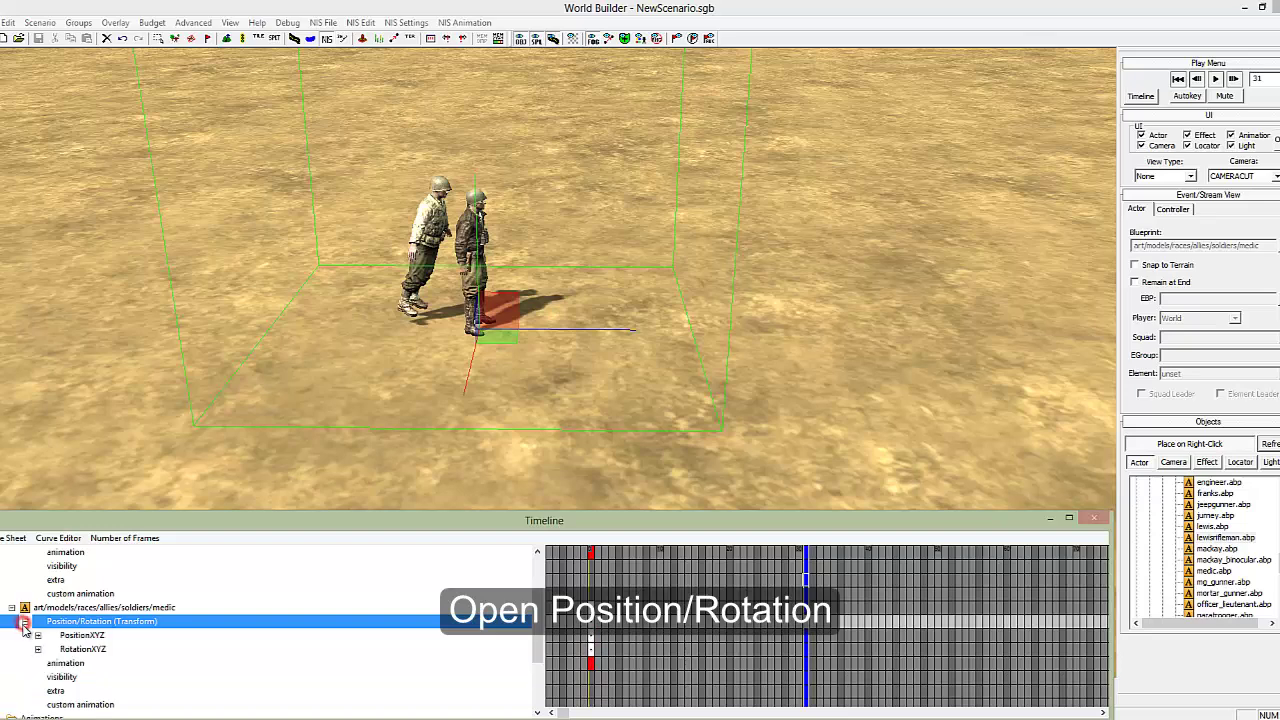
pyautogui.click(82, 636)
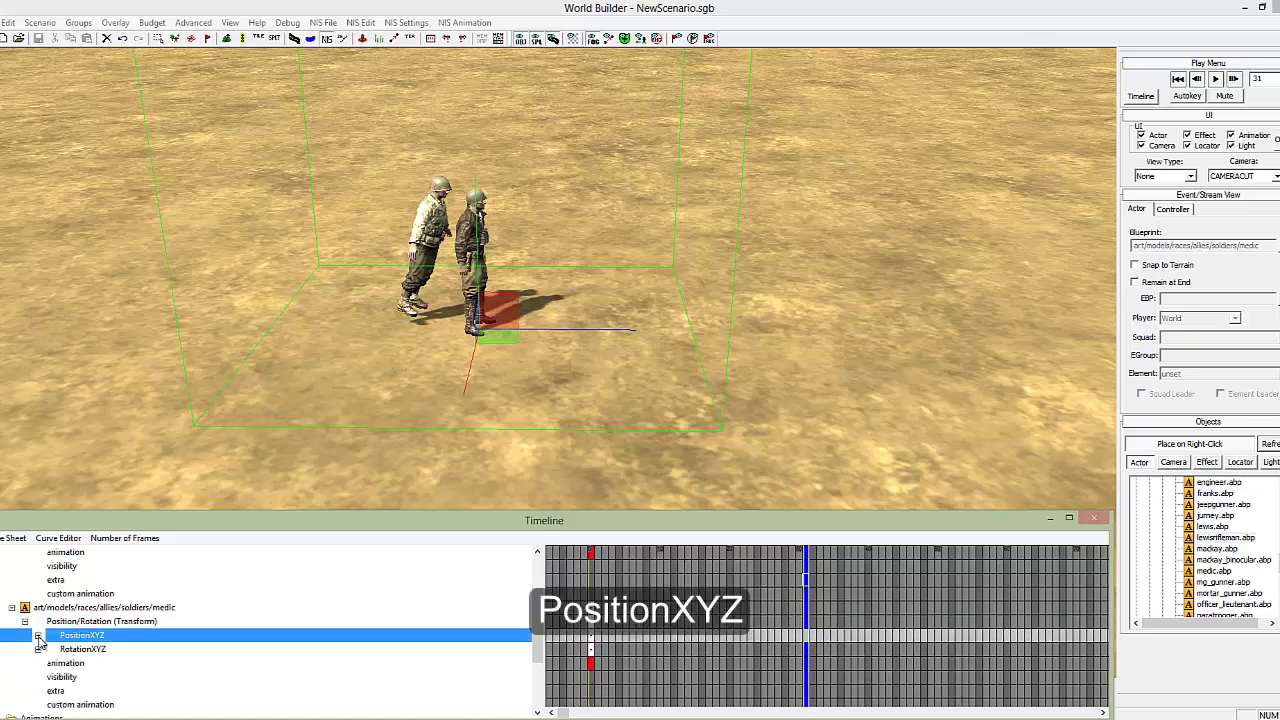
pyautogui.click(38, 637)
pyautogui.click(75, 663)
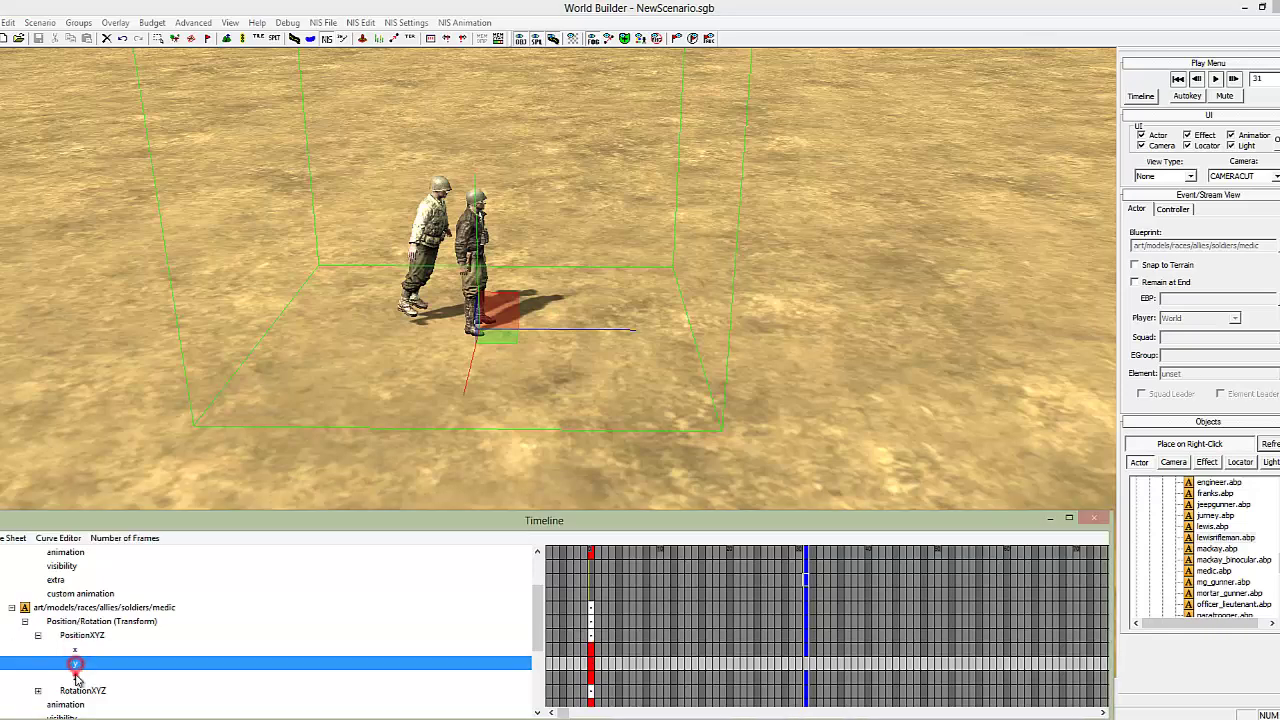
pyautogui.click(75, 677)
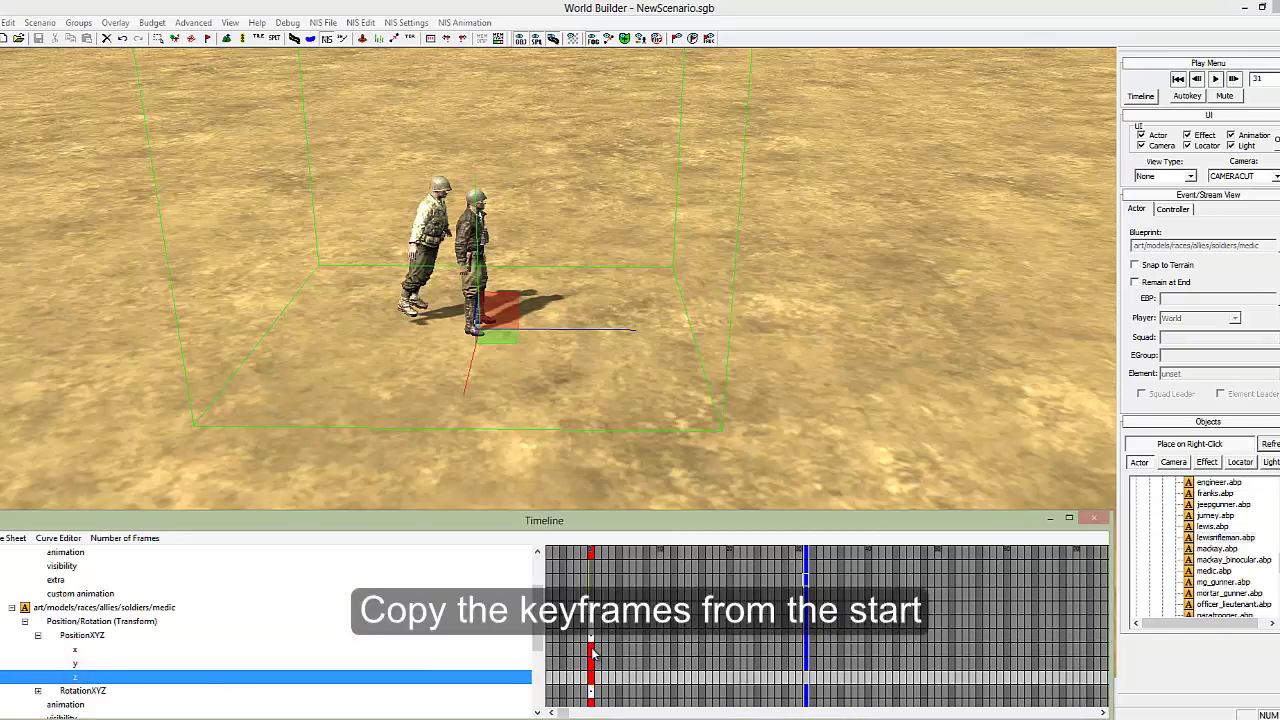
# Copy the medic's x, y and z position keyframes from frame 0, paste them at frame 31, and scrub to check them.
pyautogui.click(592, 653)
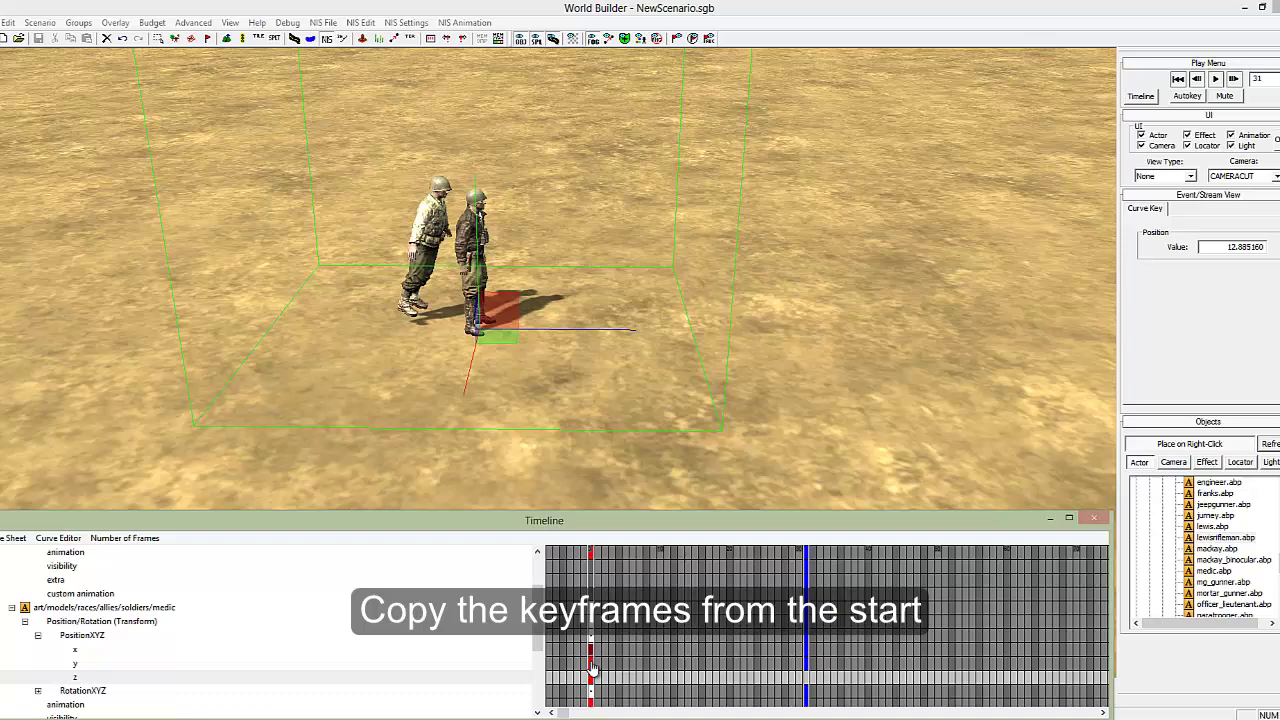
pyautogui.keyDown('ctrl'); pyautogui.click(591, 665); pyautogui.keyUp('ctrl')
pyautogui.keyDown('ctrl'); pyautogui.click(591, 679); pyautogui.keyUp('ctrl')
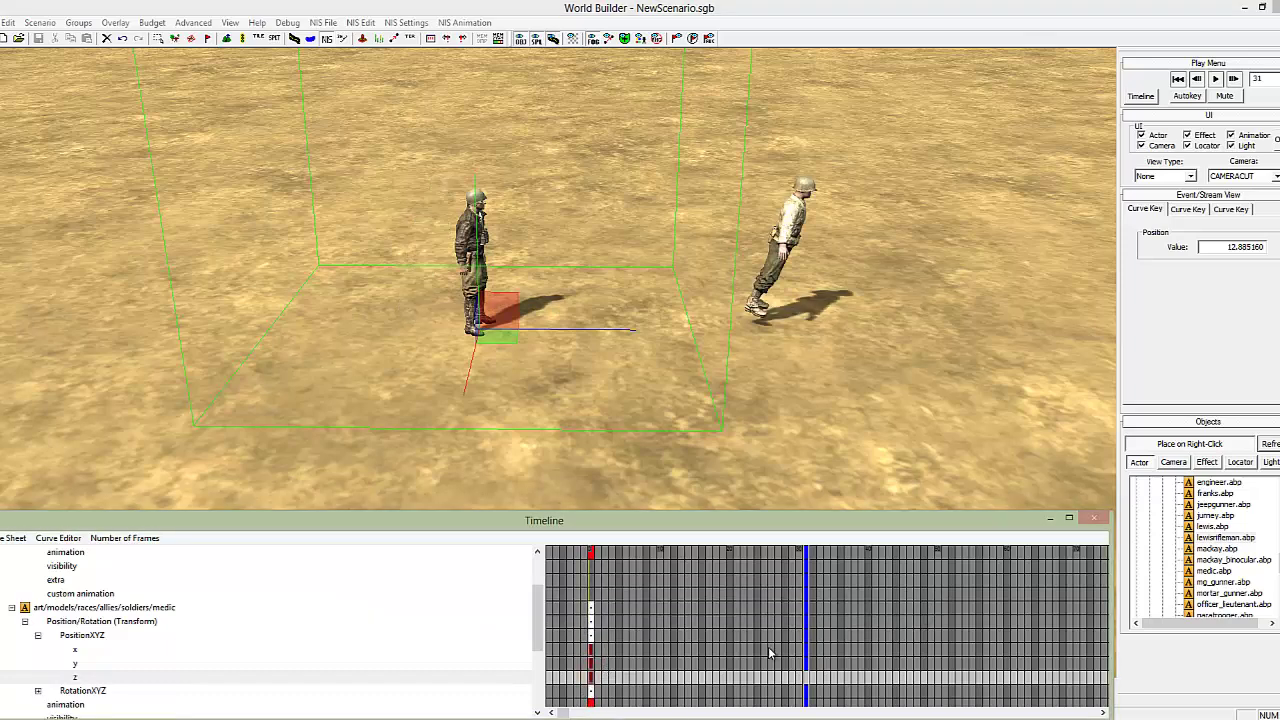
pyautogui.click(807, 657)
pyautogui.hotkey('ctrl', 'v')
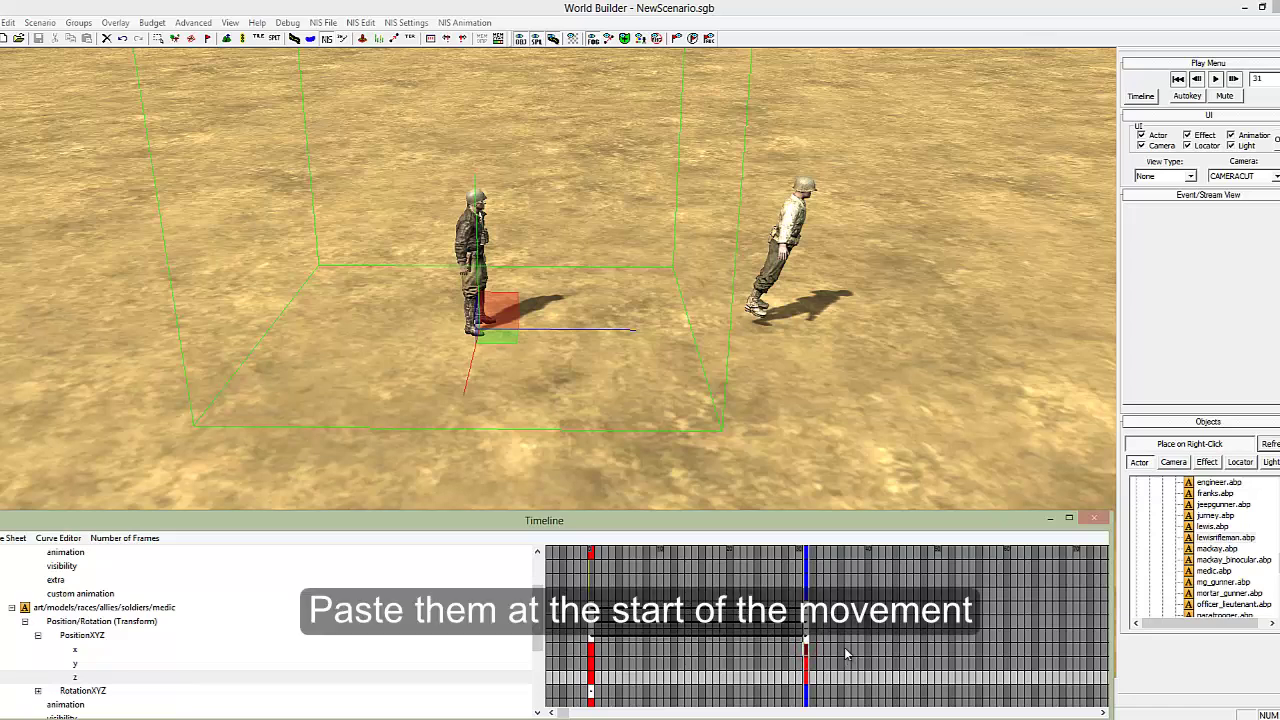
pyautogui.moveTo(809, 600); pyautogui.dragTo(763, 602)
pyautogui.click(807, 604)
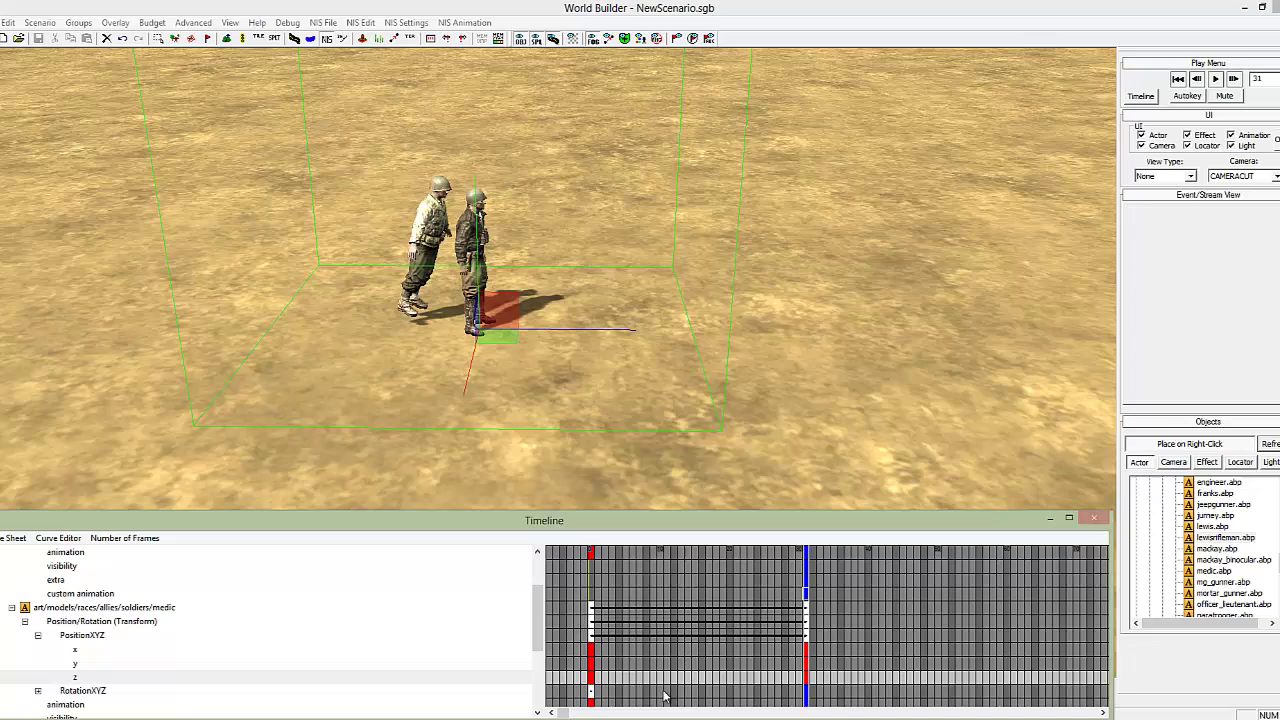
# Enable Autokey at frame 50 and move the medic forward along the blue axis to keyframe the movement's end position.
pyautogui.click(1100, 712)
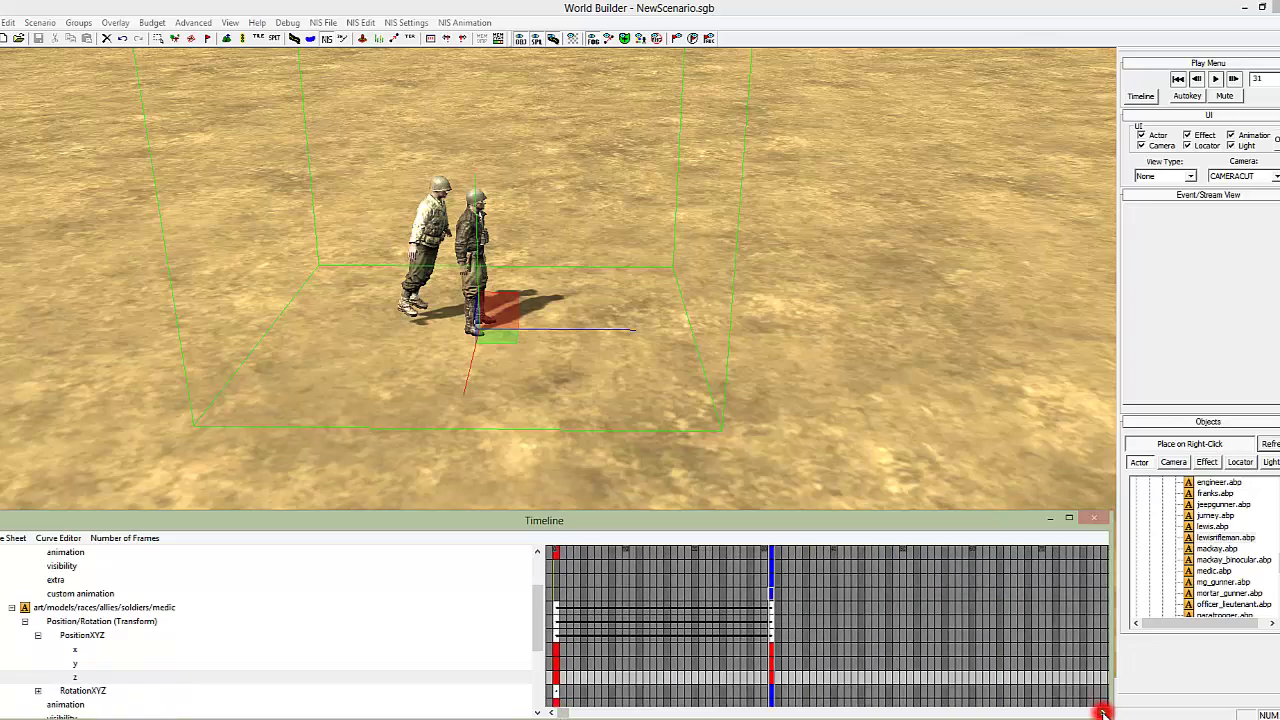
pyautogui.click(1100, 712)
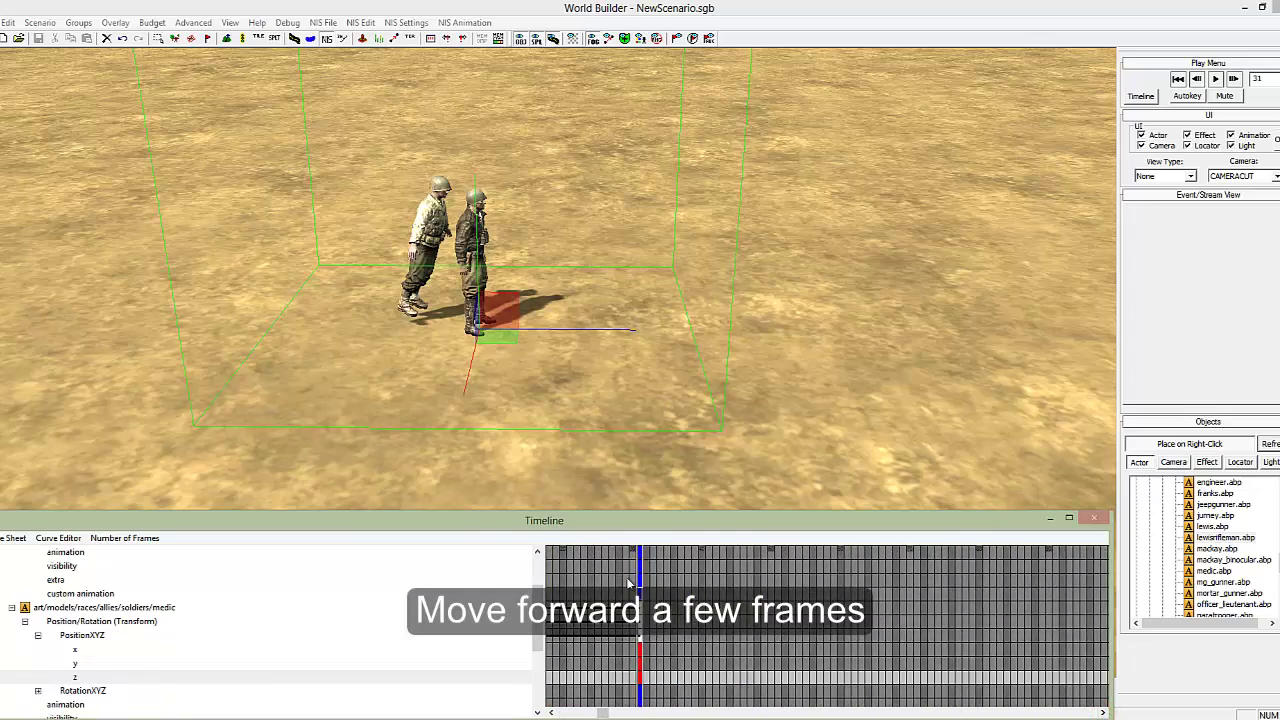
pyautogui.moveTo(637, 580); pyautogui.dragTo(772, 585)
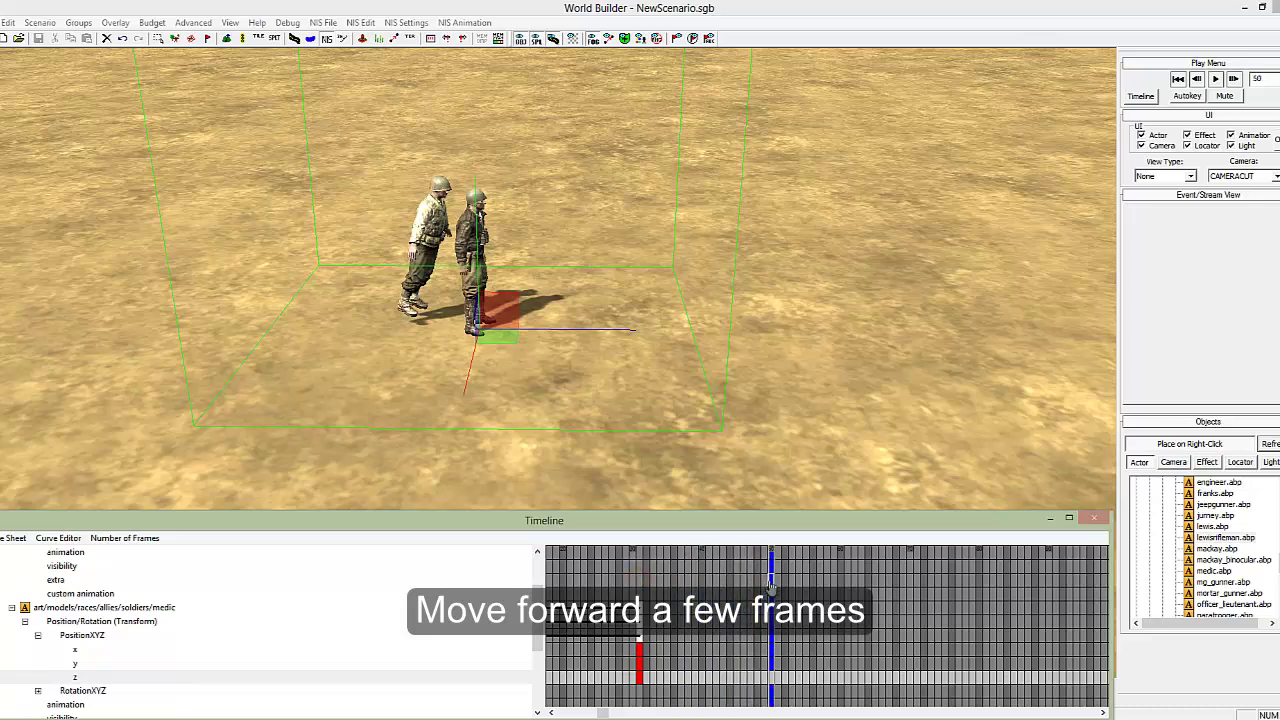
pyautogui.click(1188, 96)
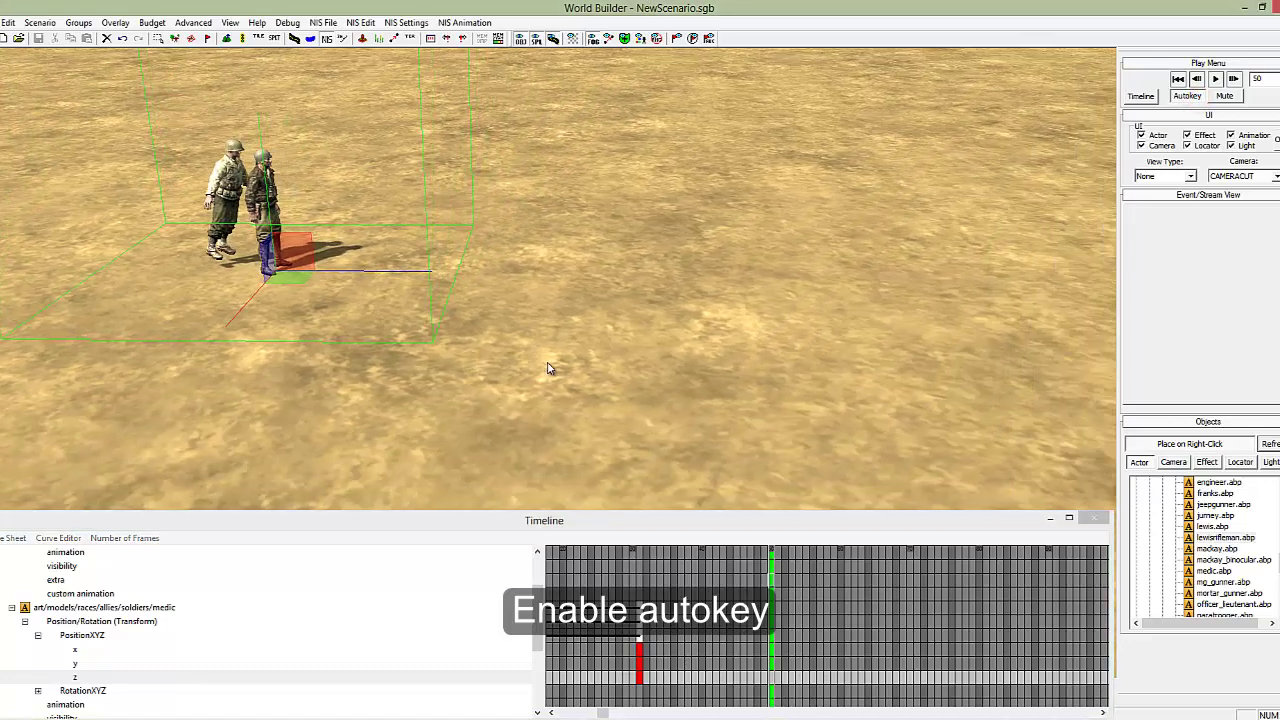
pyautogui.moveTo(356, 280); pyautogui.dragTo(547, 362, button='middle')
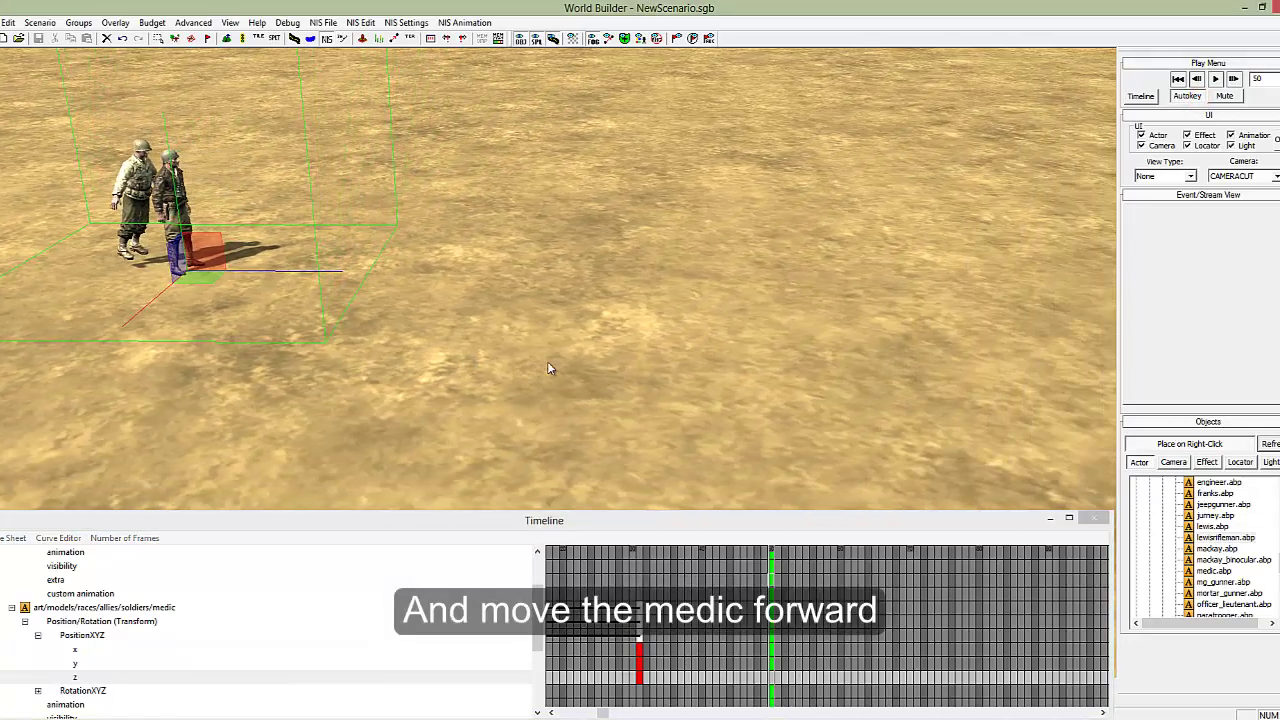
pyautogui.moveTo(245, 271); pyautogui.dragTo(840, 281)
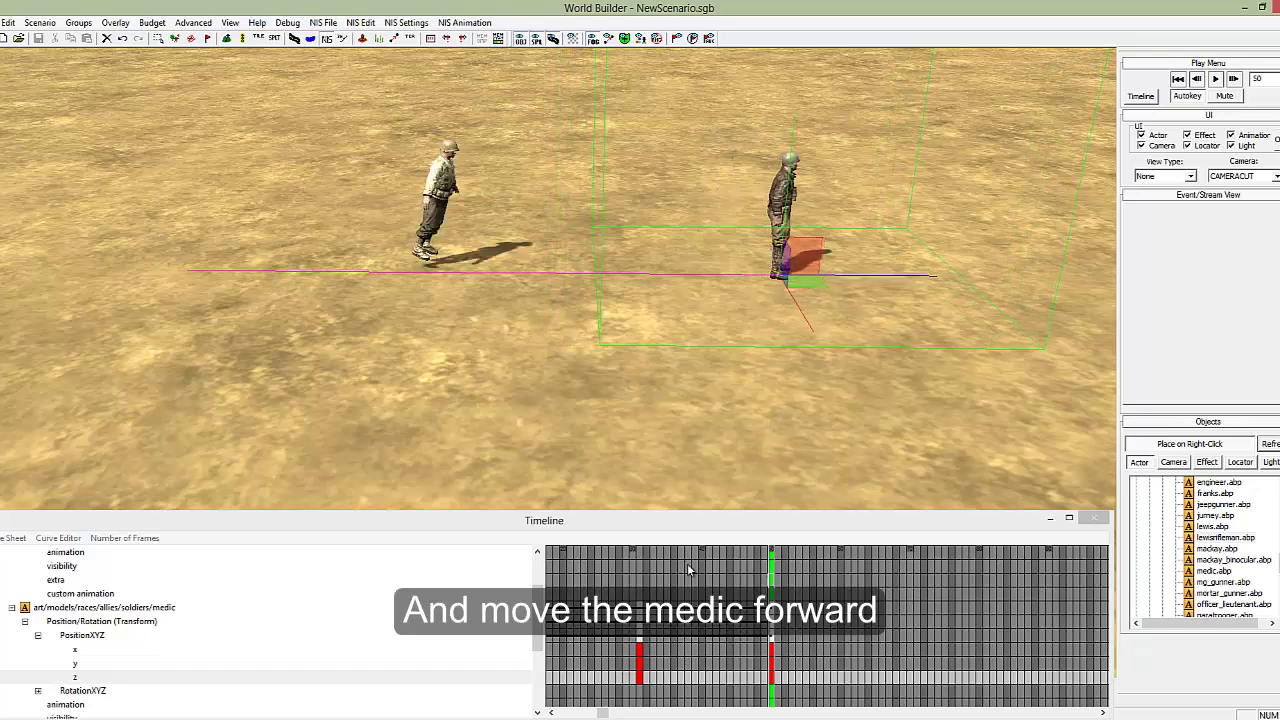
pyautogui.moveTo(866, 331); pyautogui.dragTo(549, 371, button='middle')
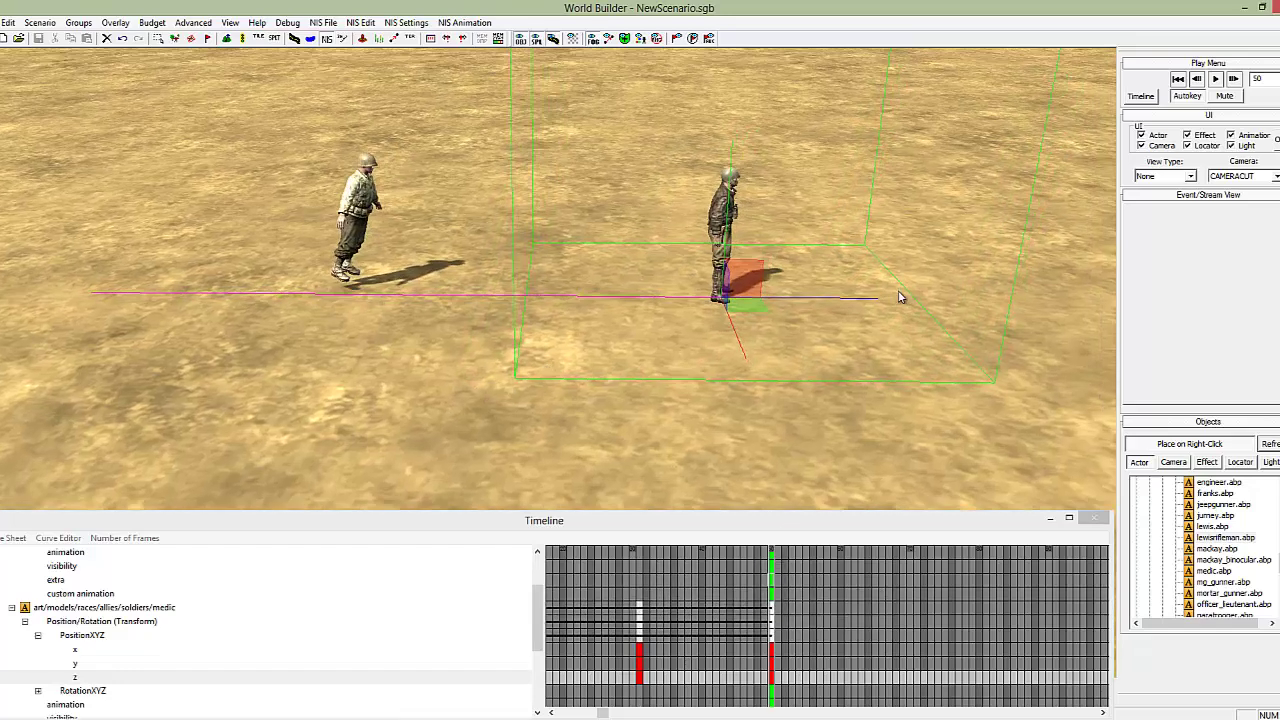
# Turn Autokey off and play the scene from frame 0 to check the medic's keyframed carrying movement.
pyautogui.scroll(-2, 889, 302)
pyautogui.moveTo(889, 302); pyautogui.dragTo(951, 265, button='middle')
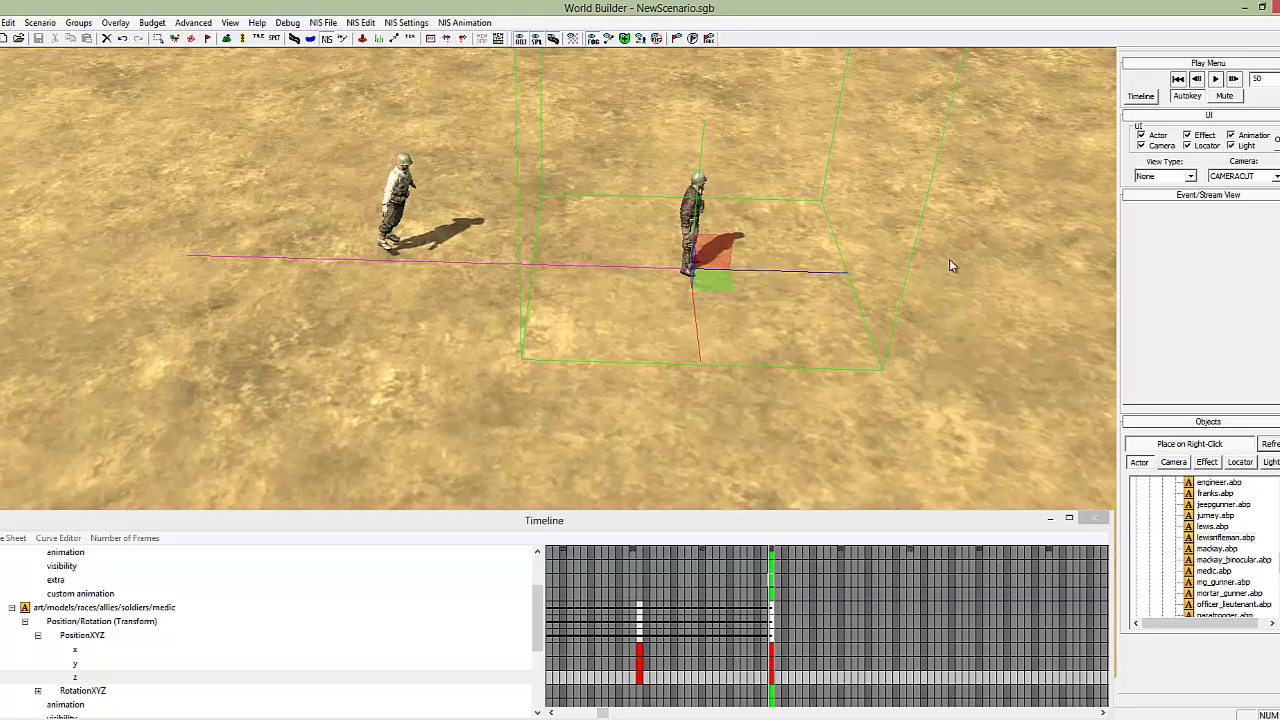
pyautogui.click(1190, 96)
pyautogui.click(1178, 79)
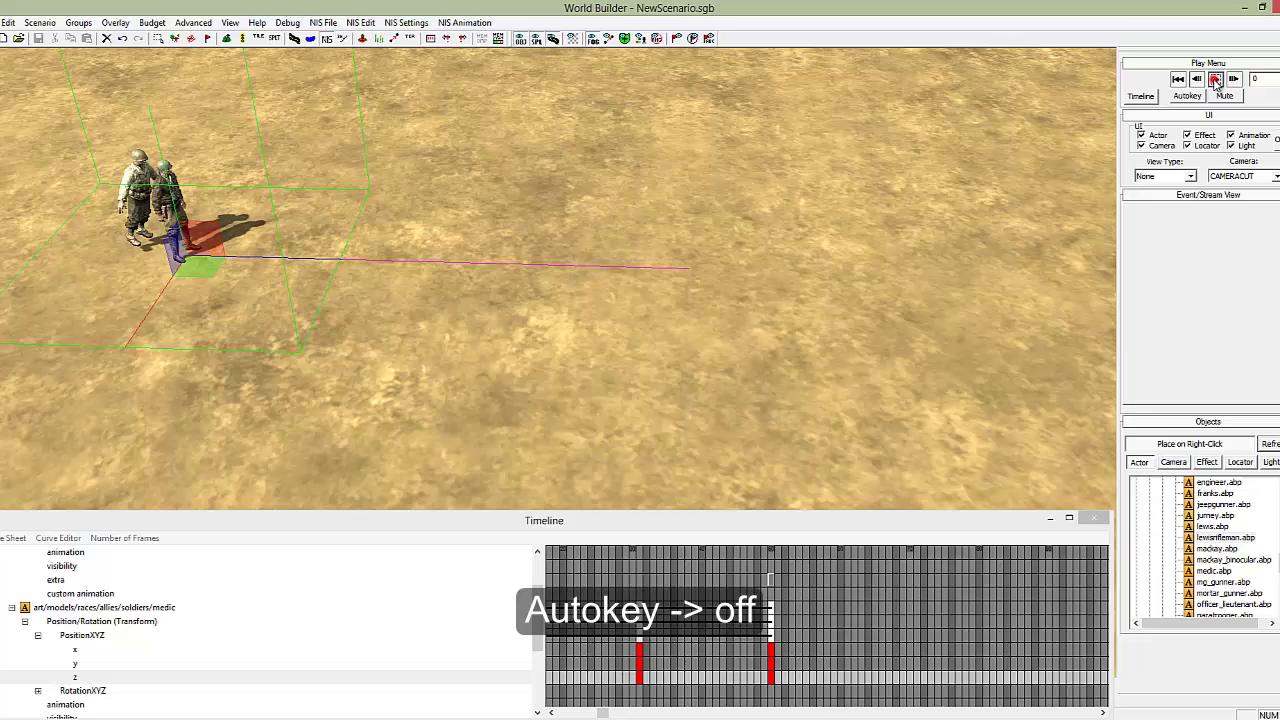
pyautogui.click(1215, 79)
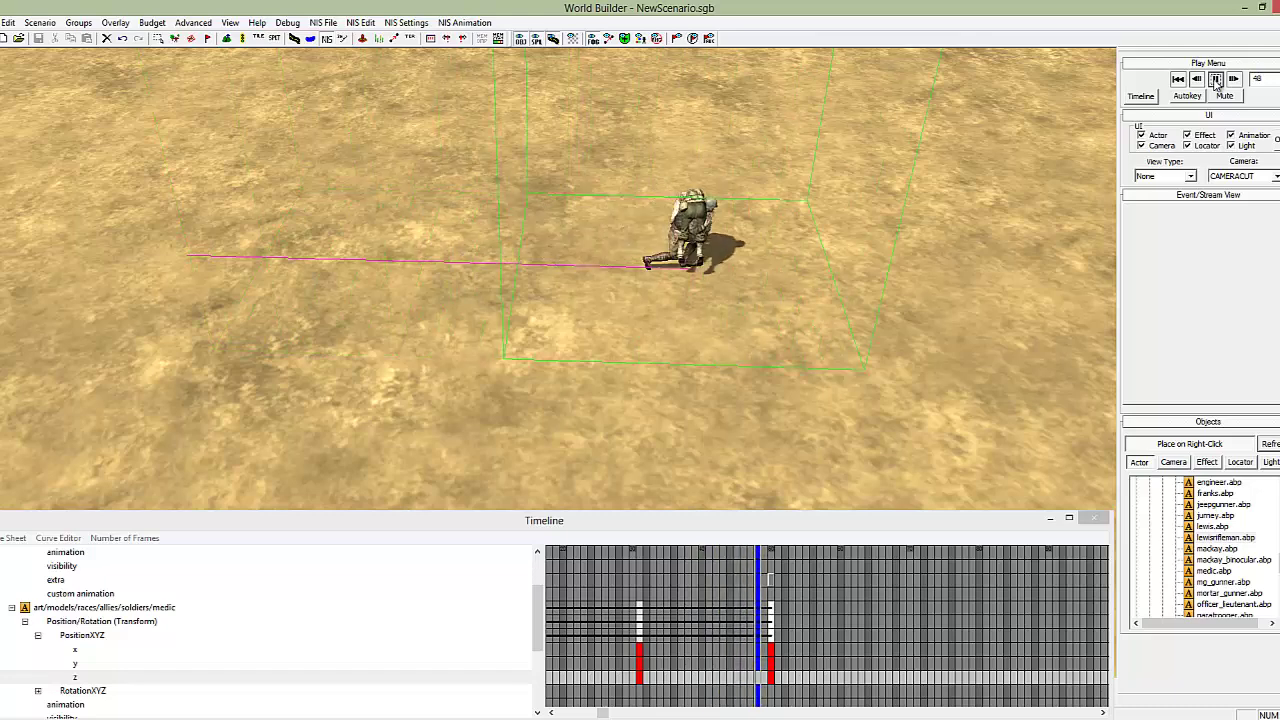
pyautogui.click(1215, 79)
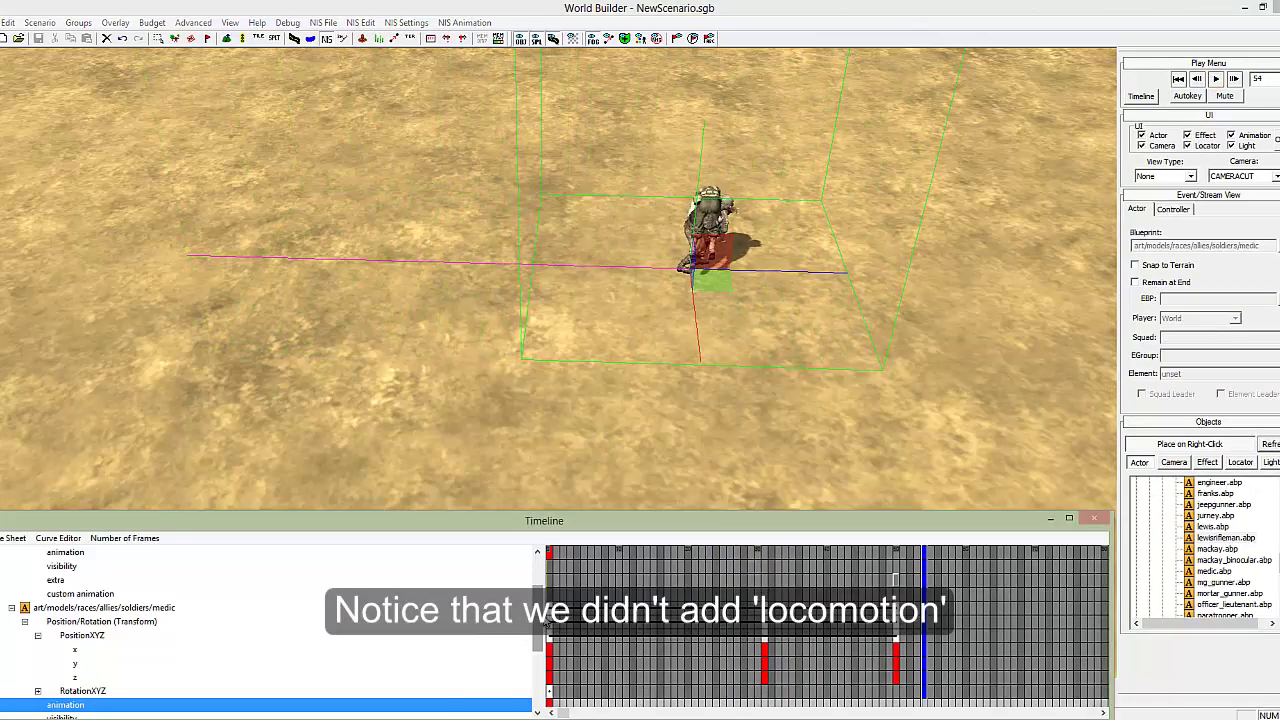
# Inspect the medic's animation keyframe at frame 0, replay the scene, and return to the start.
pyautogui.moveTo(540, 615); pyautogui.dragTo(541, 654)
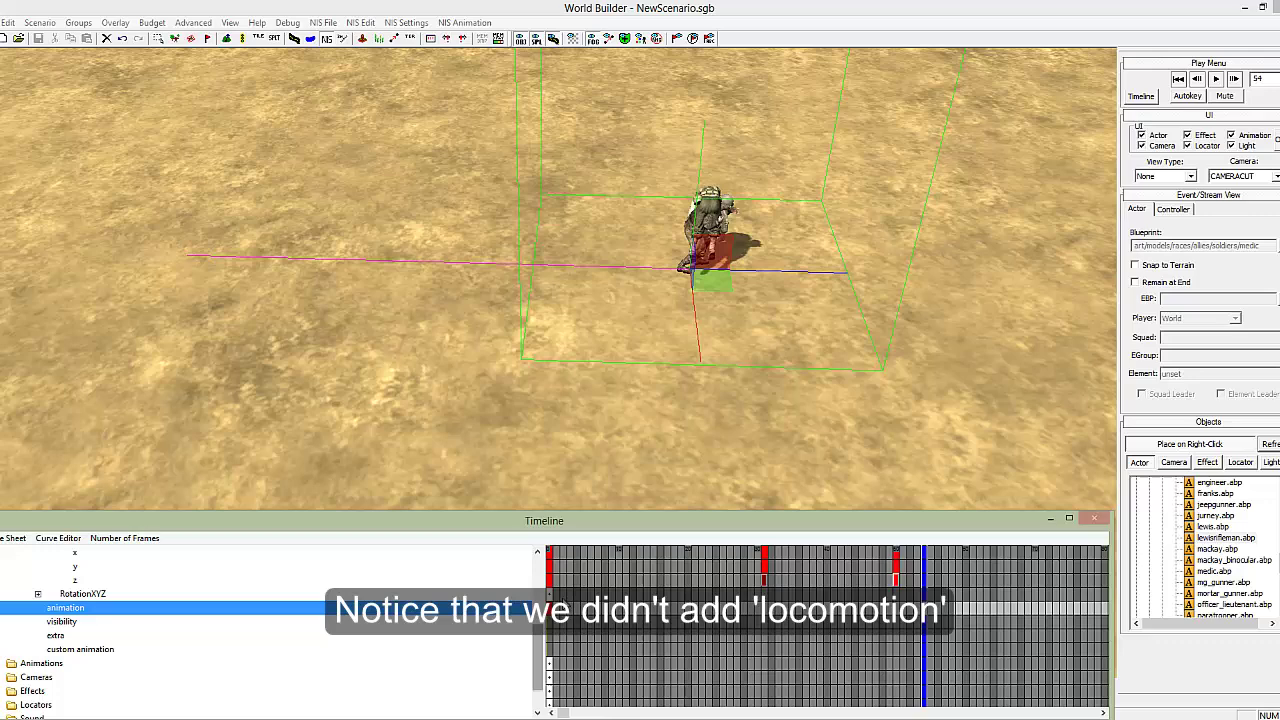
pyautogui.click(548, 608)
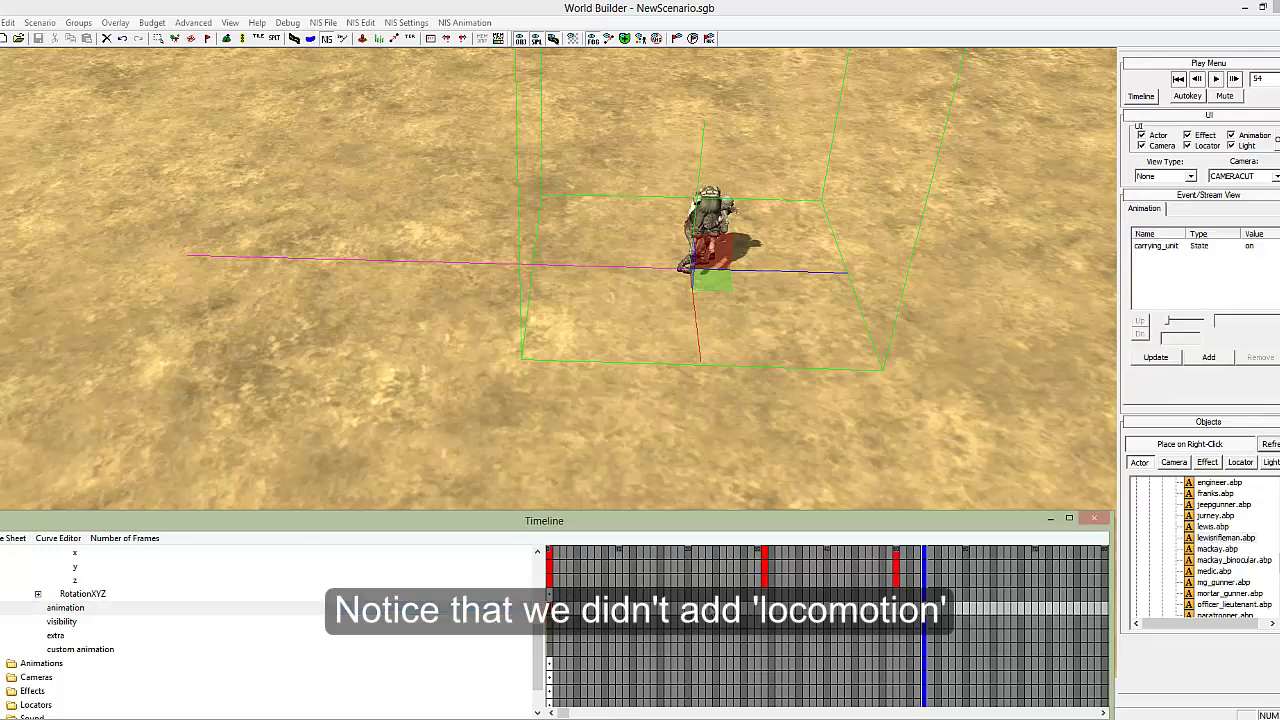
pyautogui.click(1178, 80)
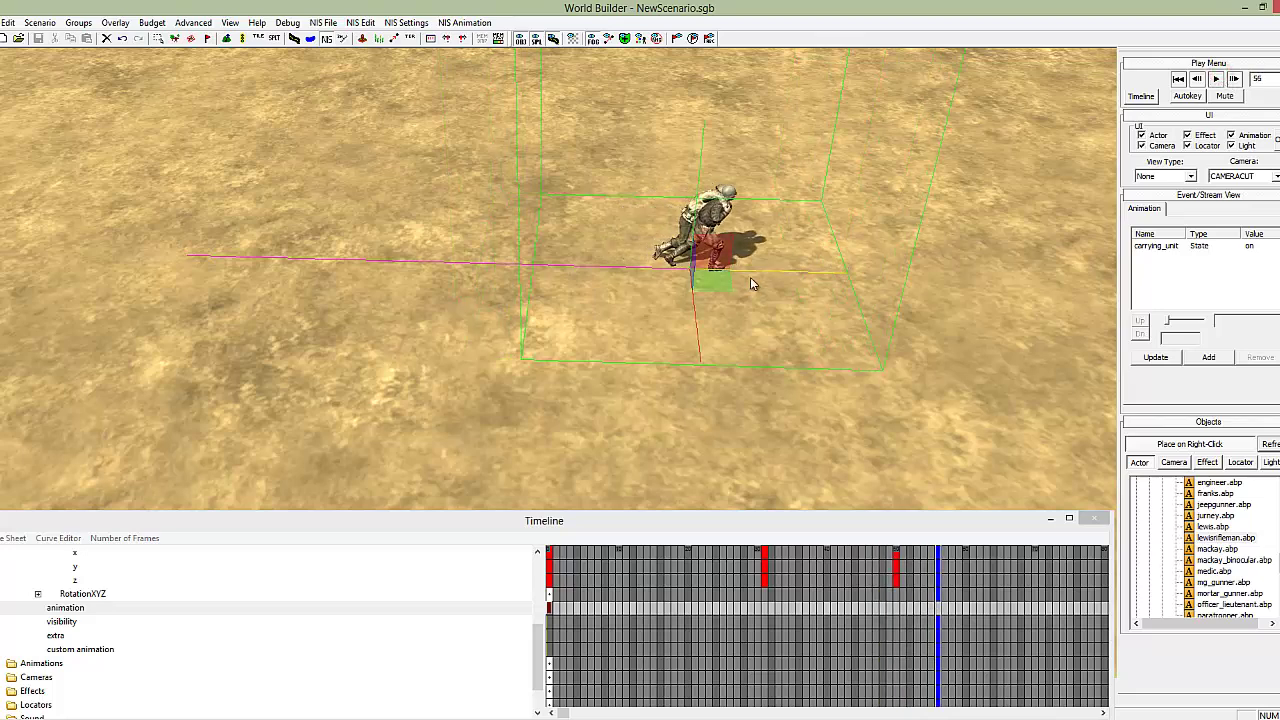
pyautogui.moveTo(761, 279)
pyautogui.mouseDown(button='middle')
pyautogui.moveTo(548, 361)
pyautogui.moveTo(761, 279)
pyautogui.mouseUp(button='middle')
pyautogui.click(1178, 79)
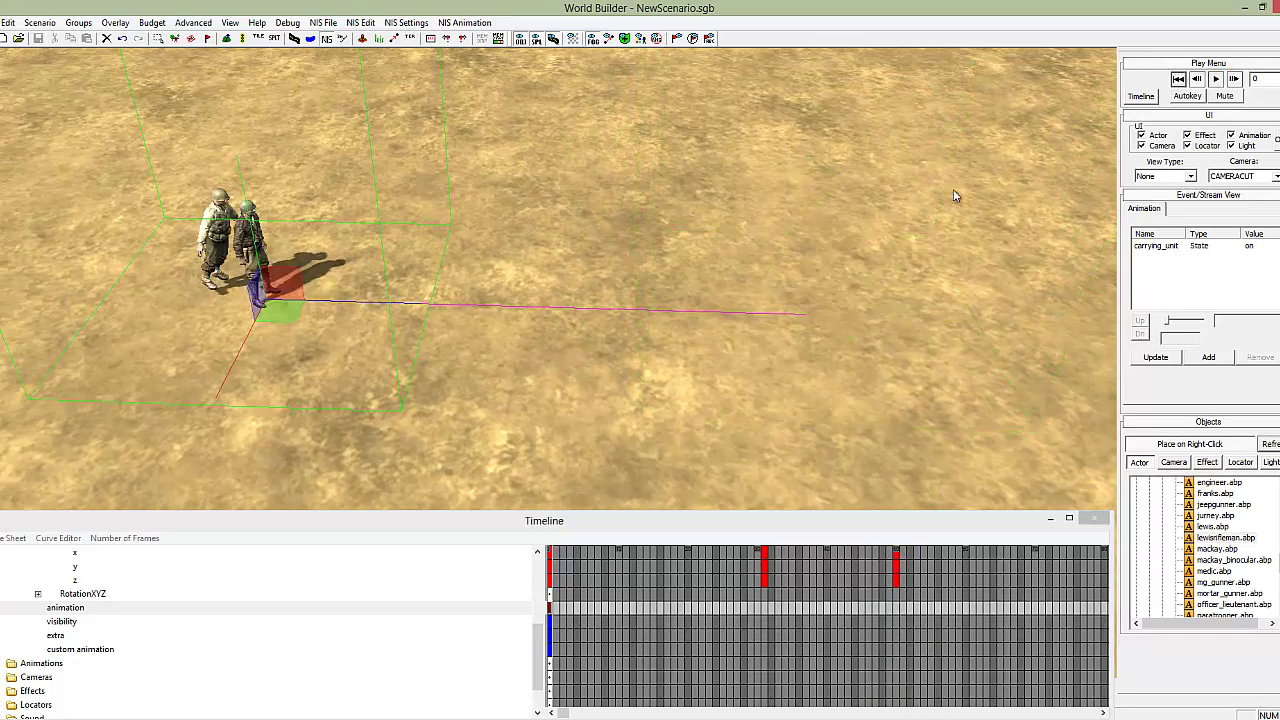
# Collapse the actors' tracks and place a second lewisrifleman.abp actor near the end of the medic's movement path.
pyautogui.scroll(-3, 807, 390)
pyautogui.scroll(1, 807, 390)
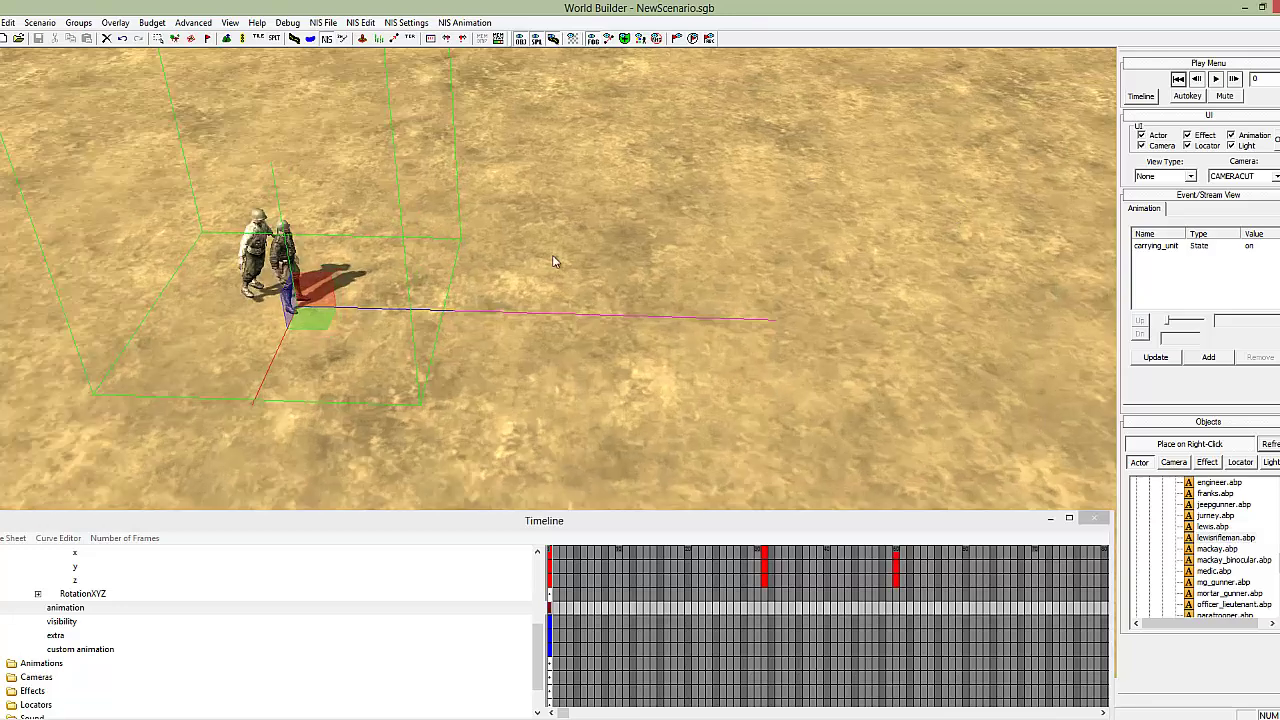
pyautogui.moveTo(548, 363); pyautogui.dragTo(513, 358, button='middle')
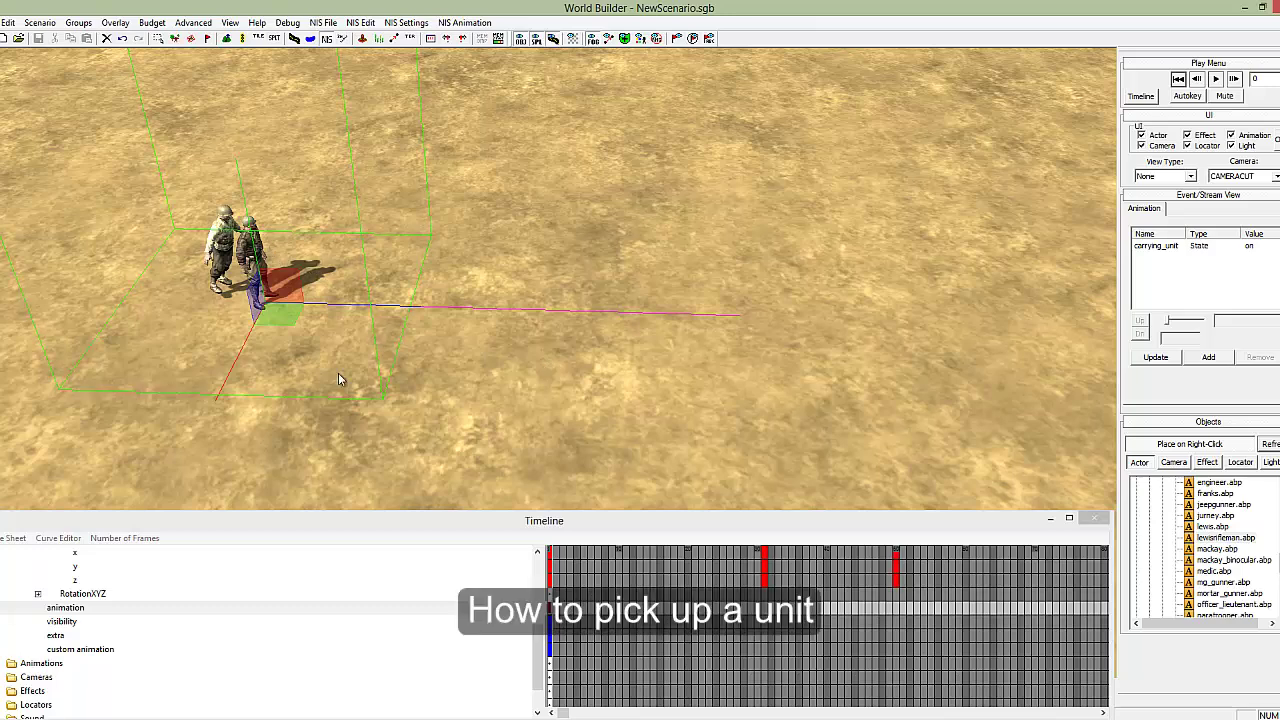
pyautogui.scroll(-2, 718, 425)
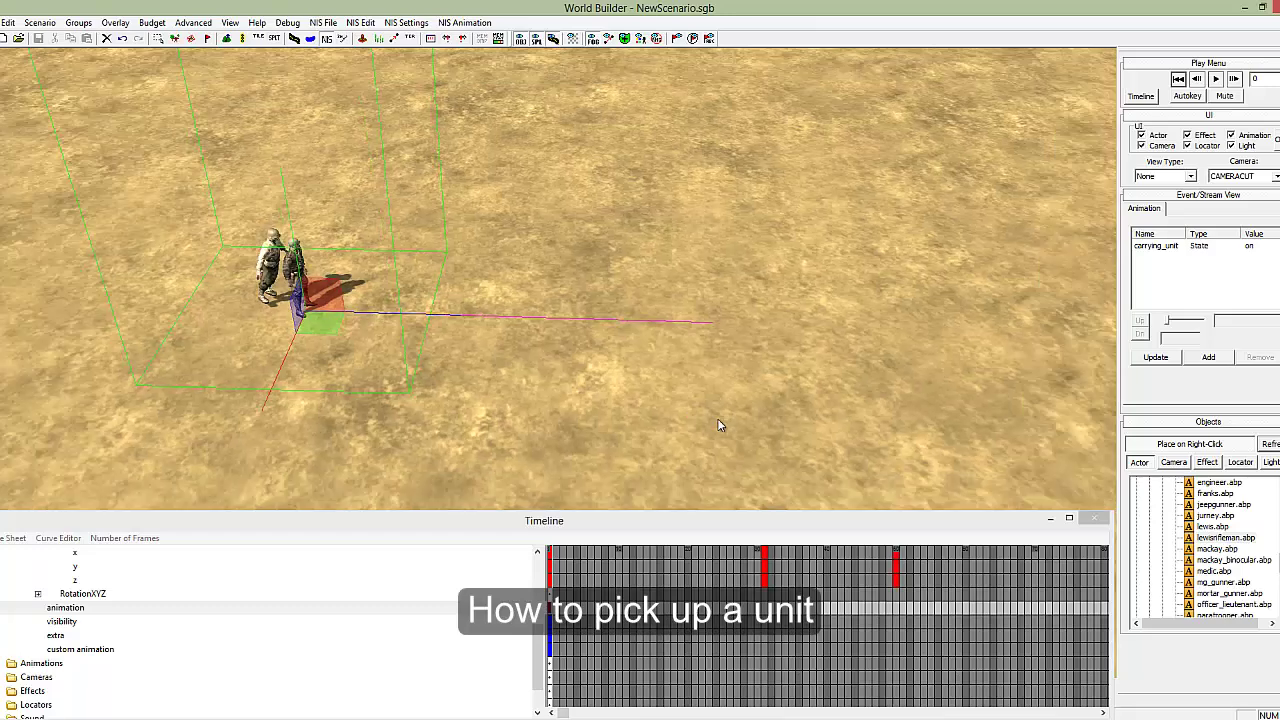
pyautogui.moveTo(535, 648); pyautogui.dragTo(541, 594)
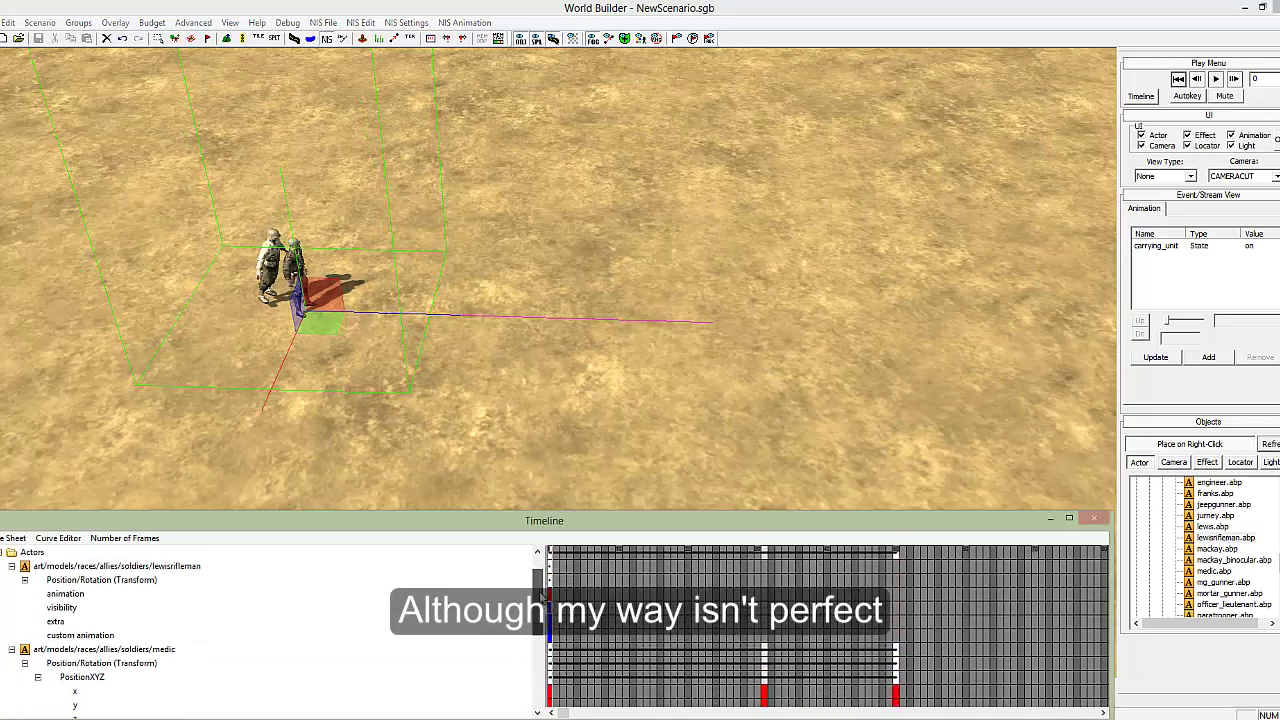
pyautogui.click(12, 566)
pyautogui.click(12, 580)
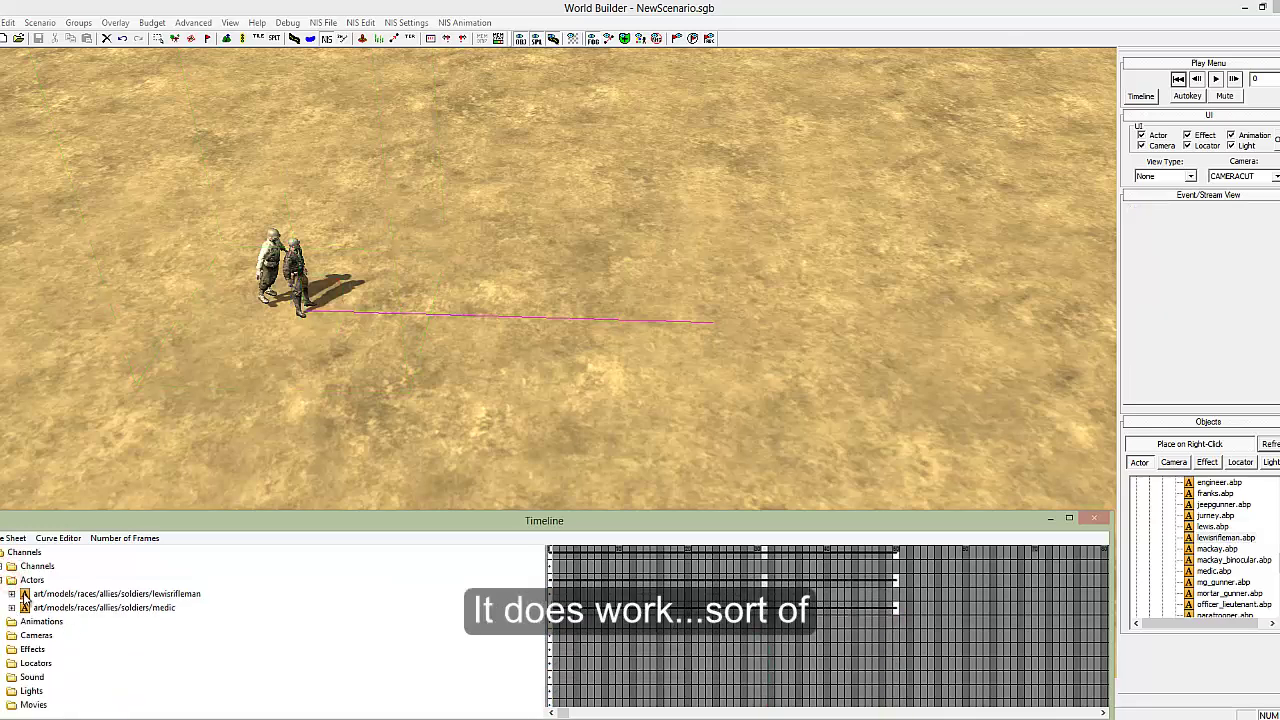
pyautogui.click(1205, 538)
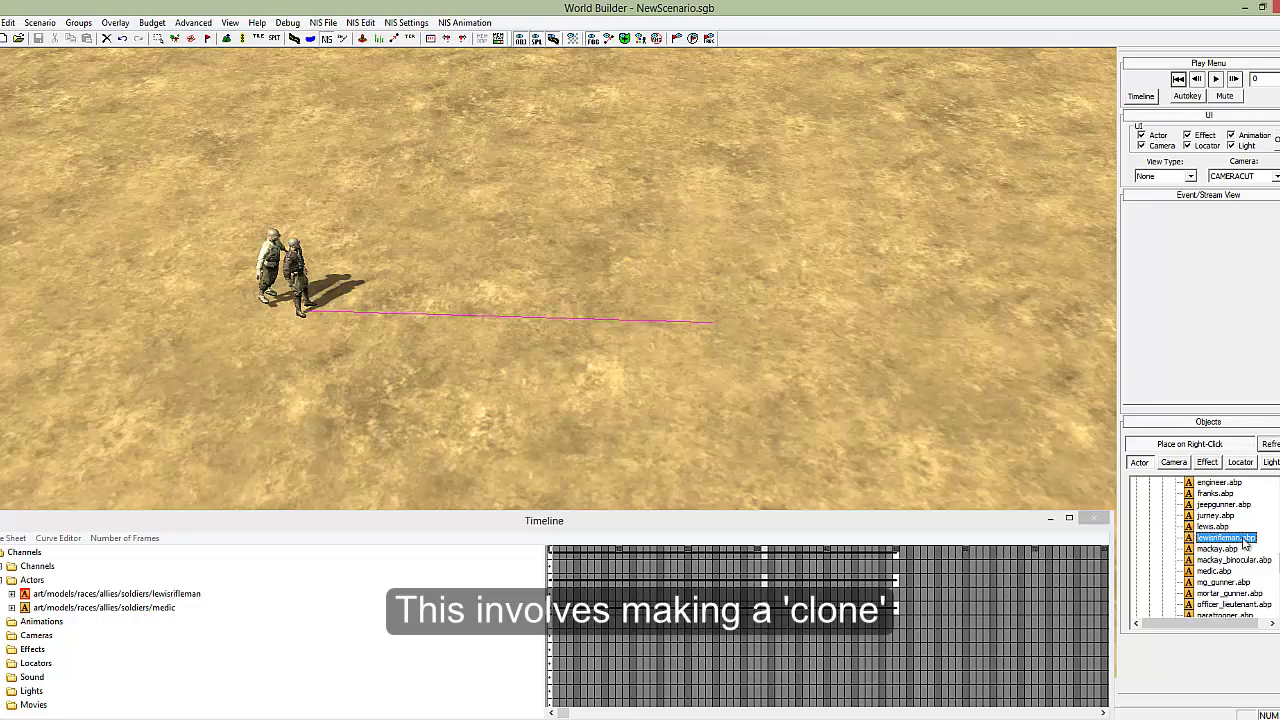
pyautogui.rightClick(750, 326)
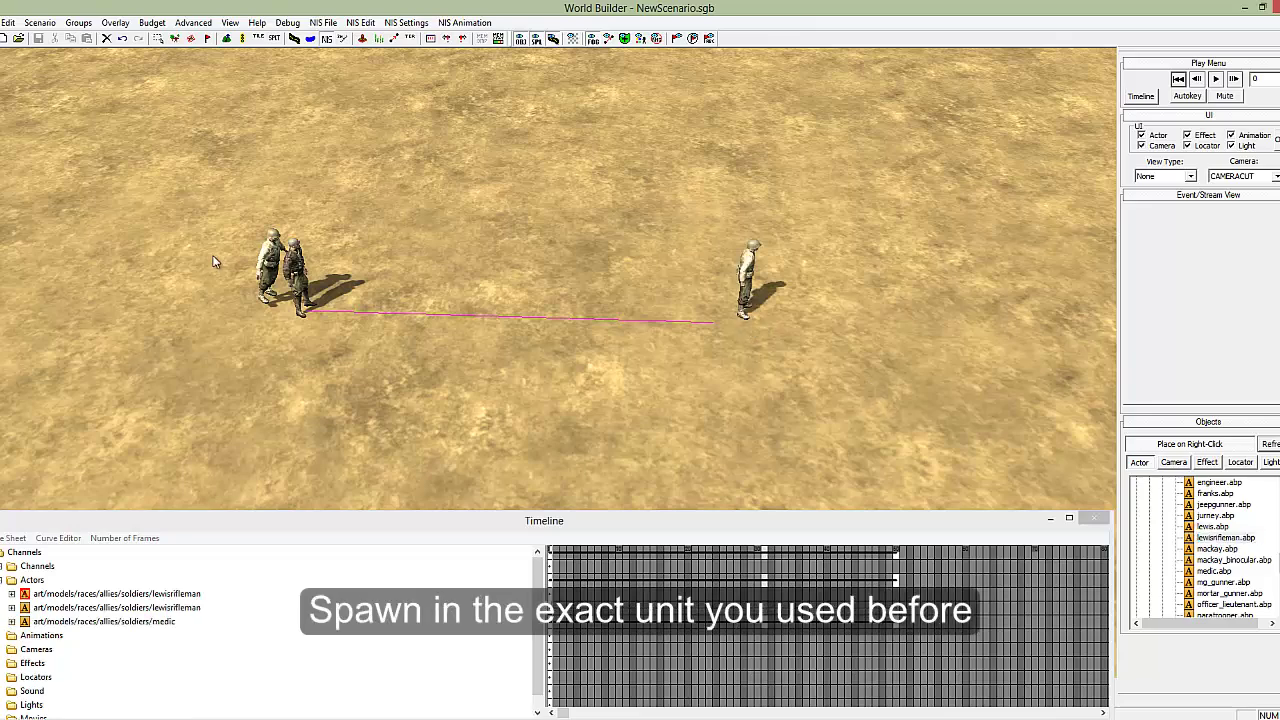
# Disable selection of the first lewisrifleman actor, box-select the standing pair to check it, and collapse the actor's tracks.
pyautogui.moveTo(548, 362); pyautogui.dragTo(650, 366, button='middle')
pyautogui.scroll(4, 548, 362)
pyautogui.scroll(-3, 548, 362)
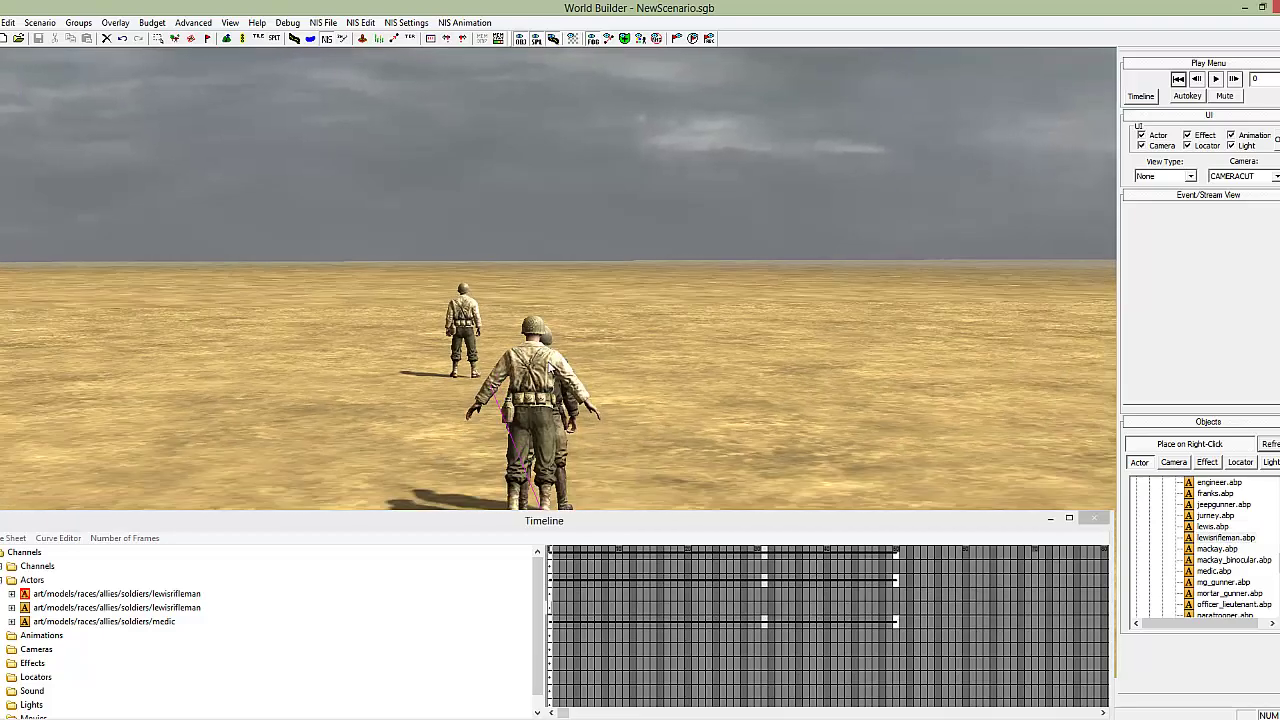
pyautogui.moveTo(548, 362)
pyautogui.mouseDown(button='middle')
pyautogui.moveTo(533, 362)
pyautogui.moveTo(567, 387)
pyautogui.moveTo(556, 365)
pyautogui.mouseUp(button='middle')
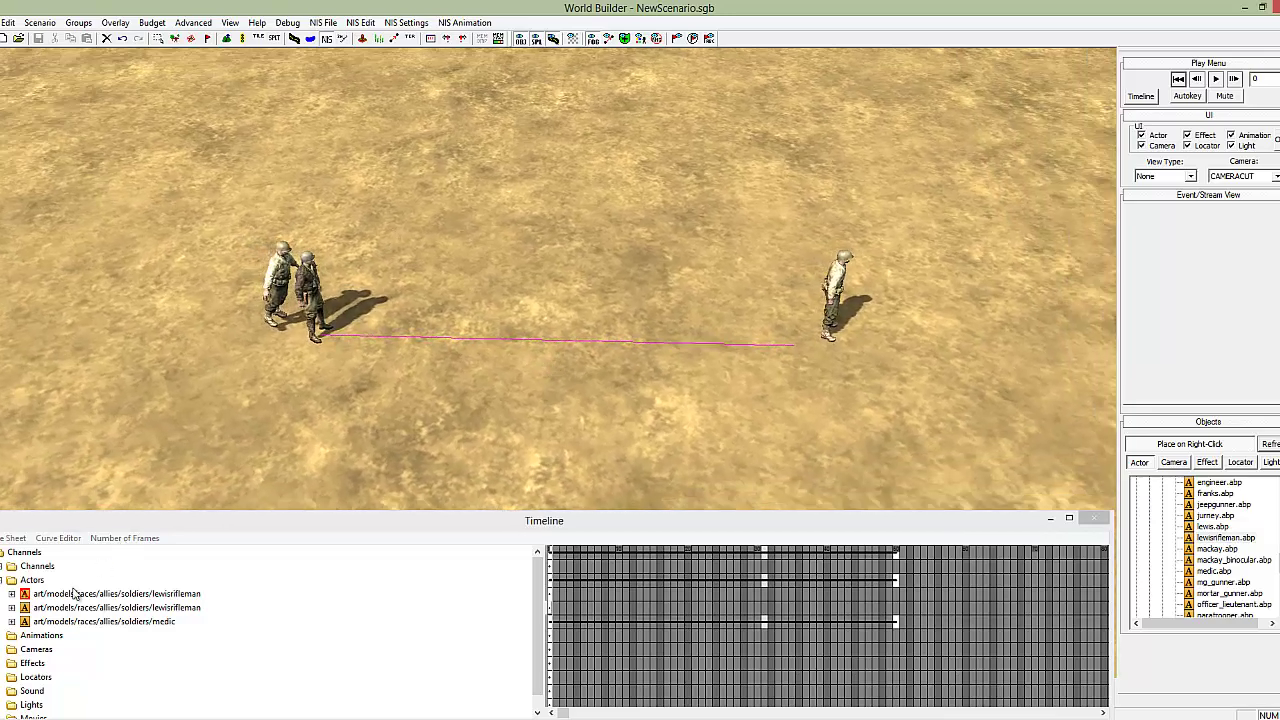
pyautogui.click(25, 594)
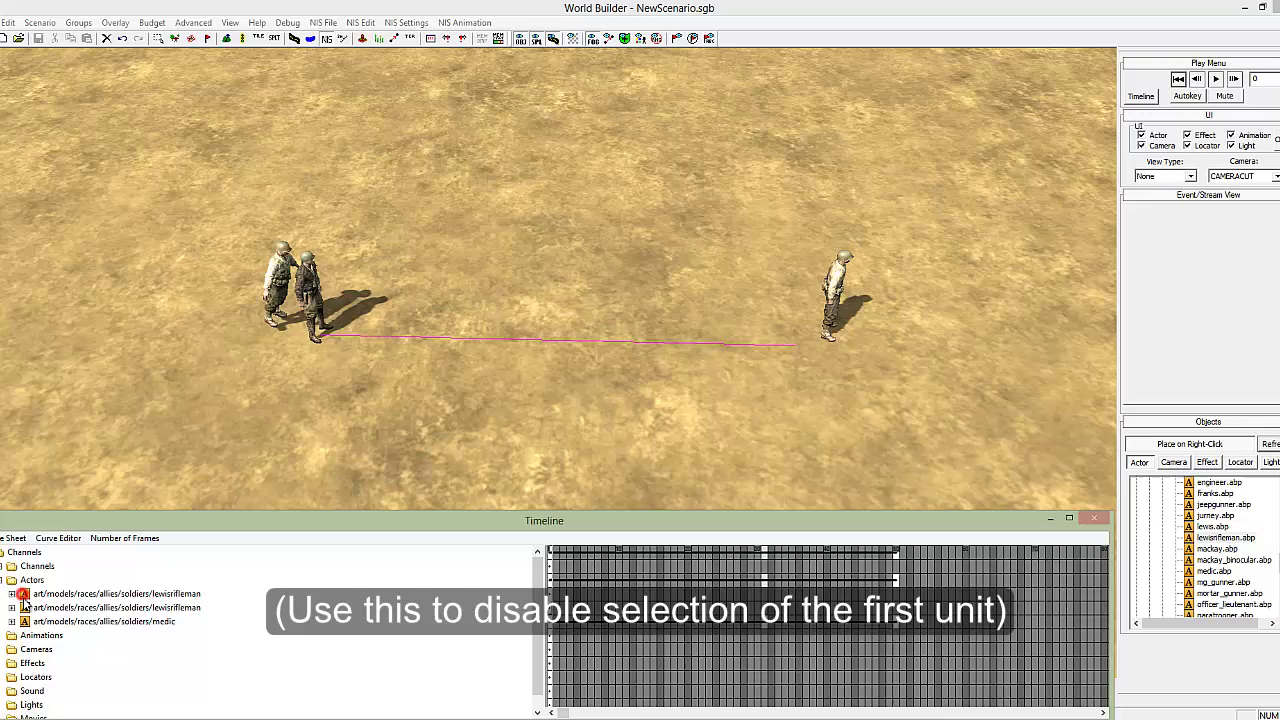
pyautogui.doubleClick(25, 597)
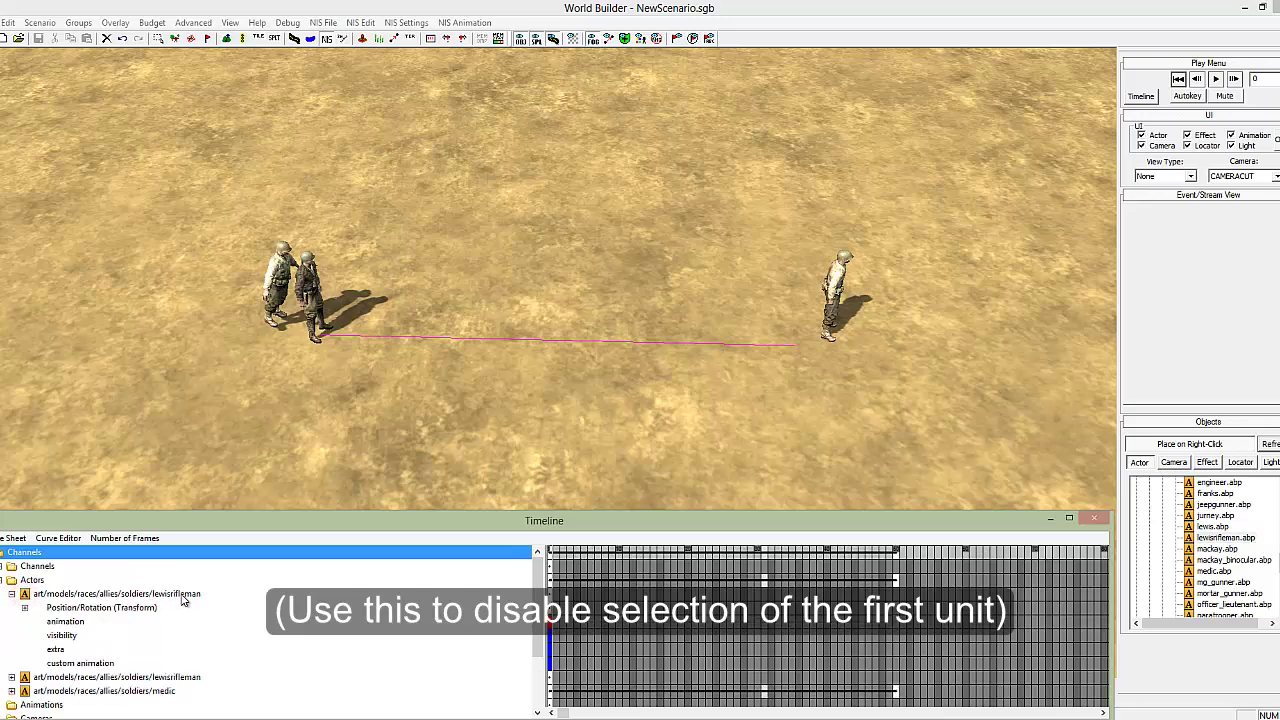
pyautogui.click(25, 596)
pyautogui.moveTo(513, 132); pyautogui.dragTo(192, 381)
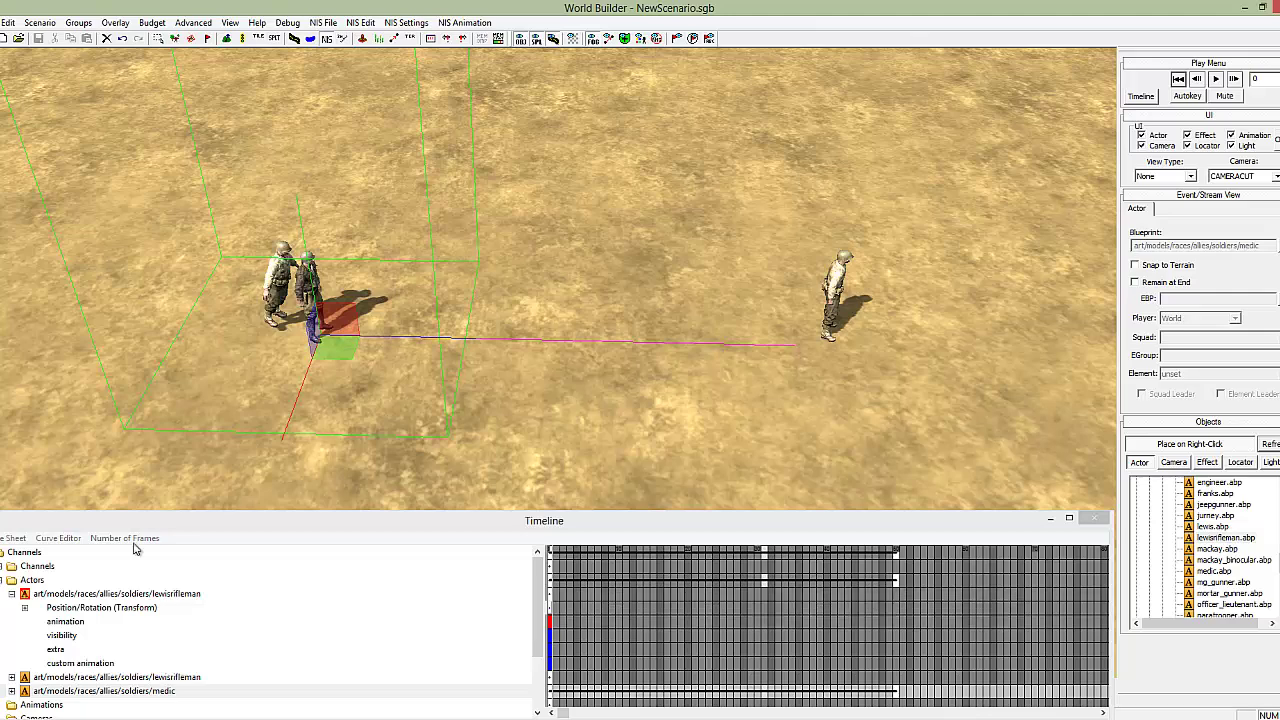
pyautogui.click(12, 594)
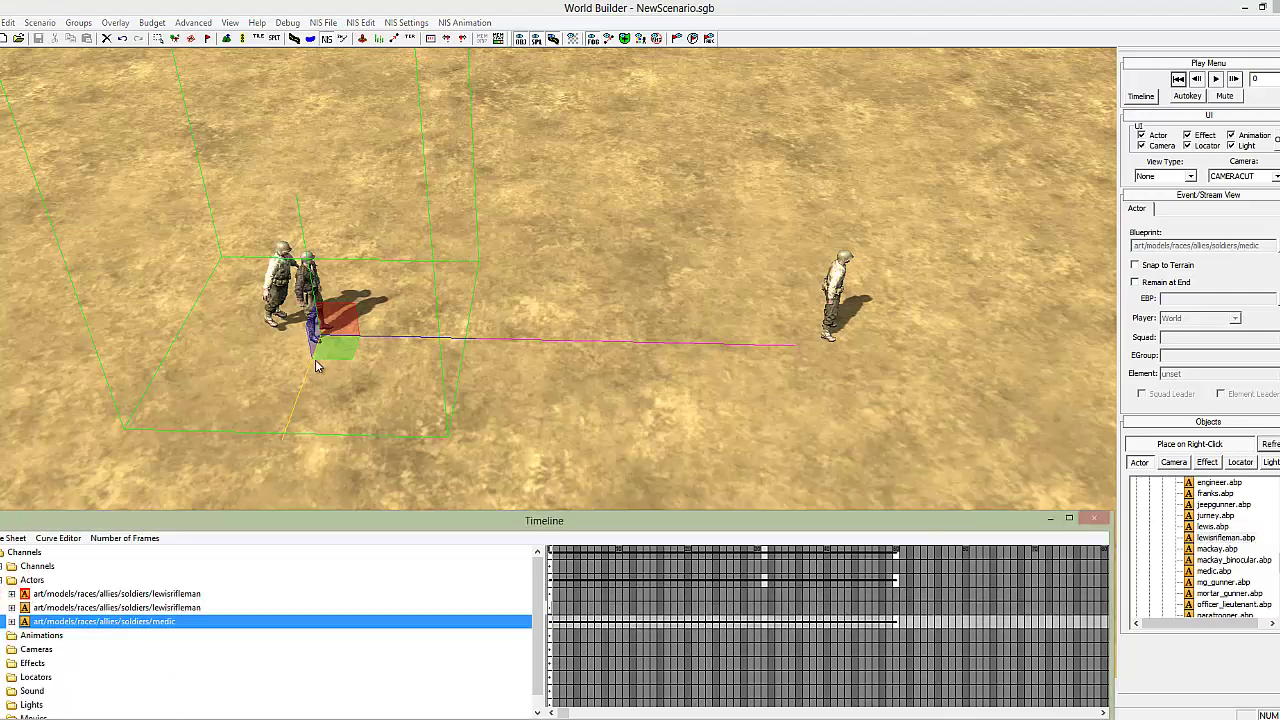
# Scrub the scene from frame 0 to frame 50 and examine how the original and cloned riflemen stand around the medic.
pyautogui.click(1179, 80)
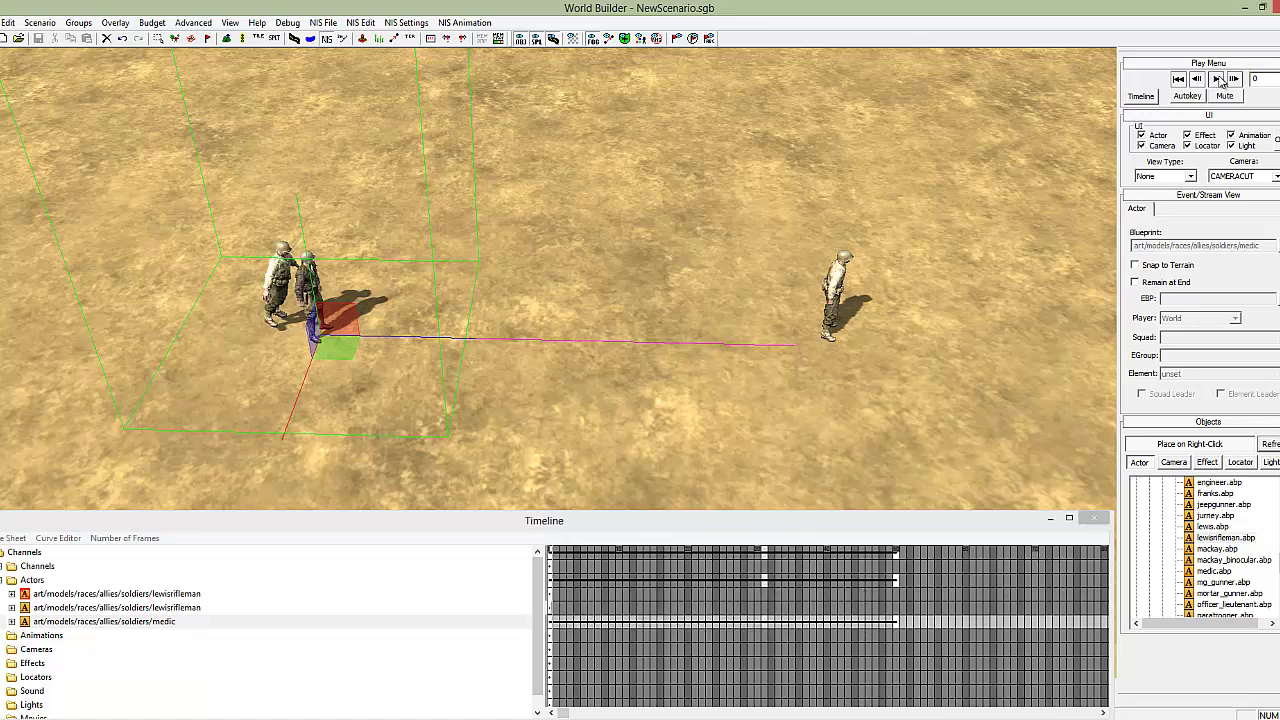
pyautogui.moveTo(557, 580); pyautogui.dragTo(896, 577)
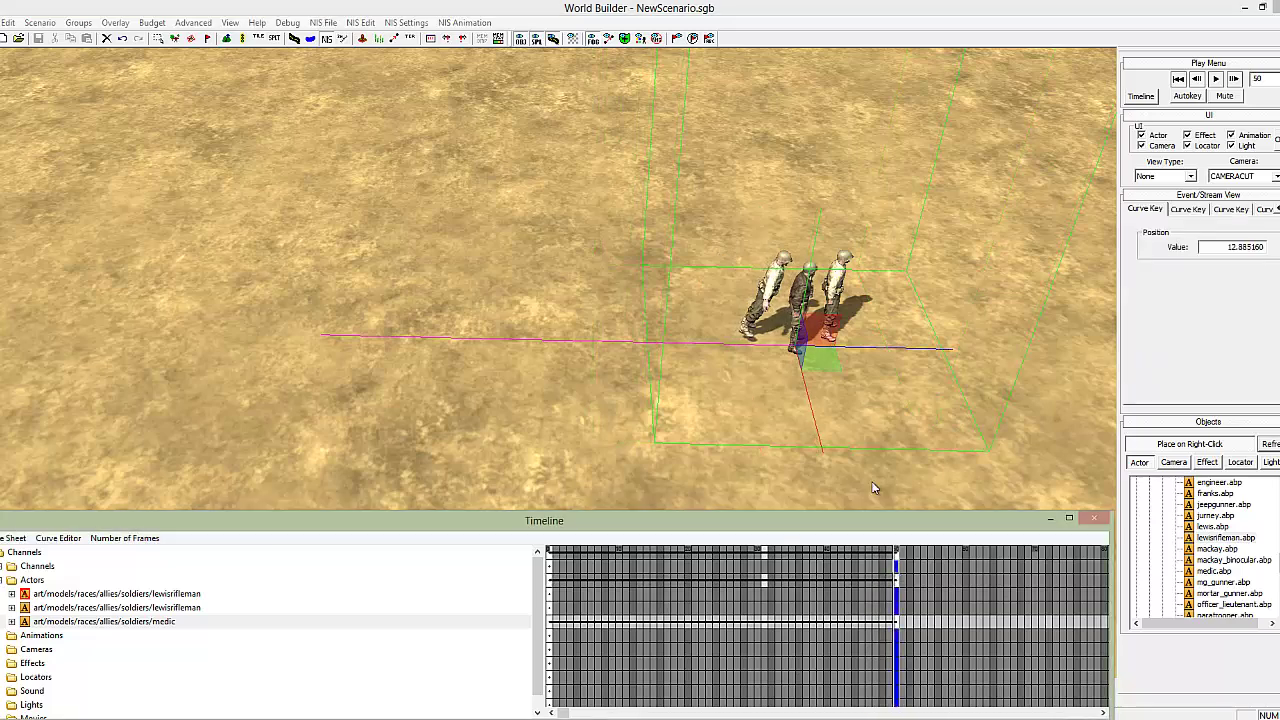
pyautogui.moveTo(547, 362); pyautogui.dragTo(836, 394, button='middle')
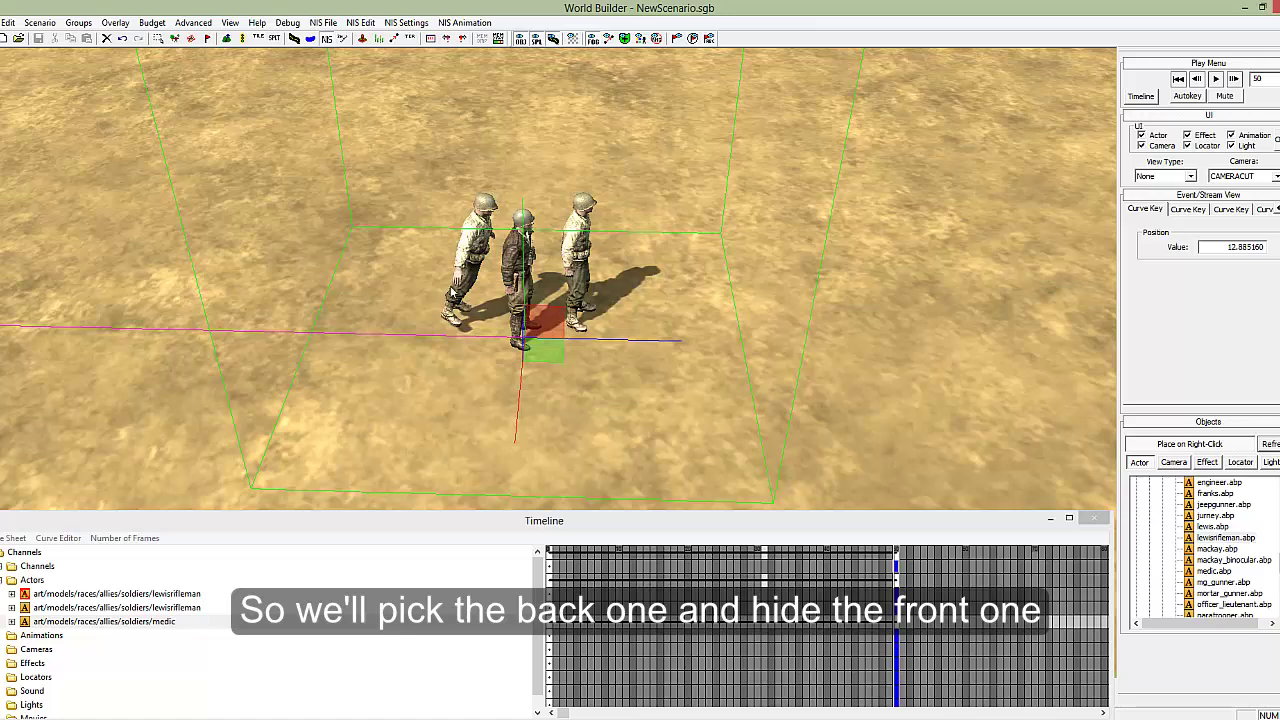
pyautogui.scroll(-3, 574, 345)
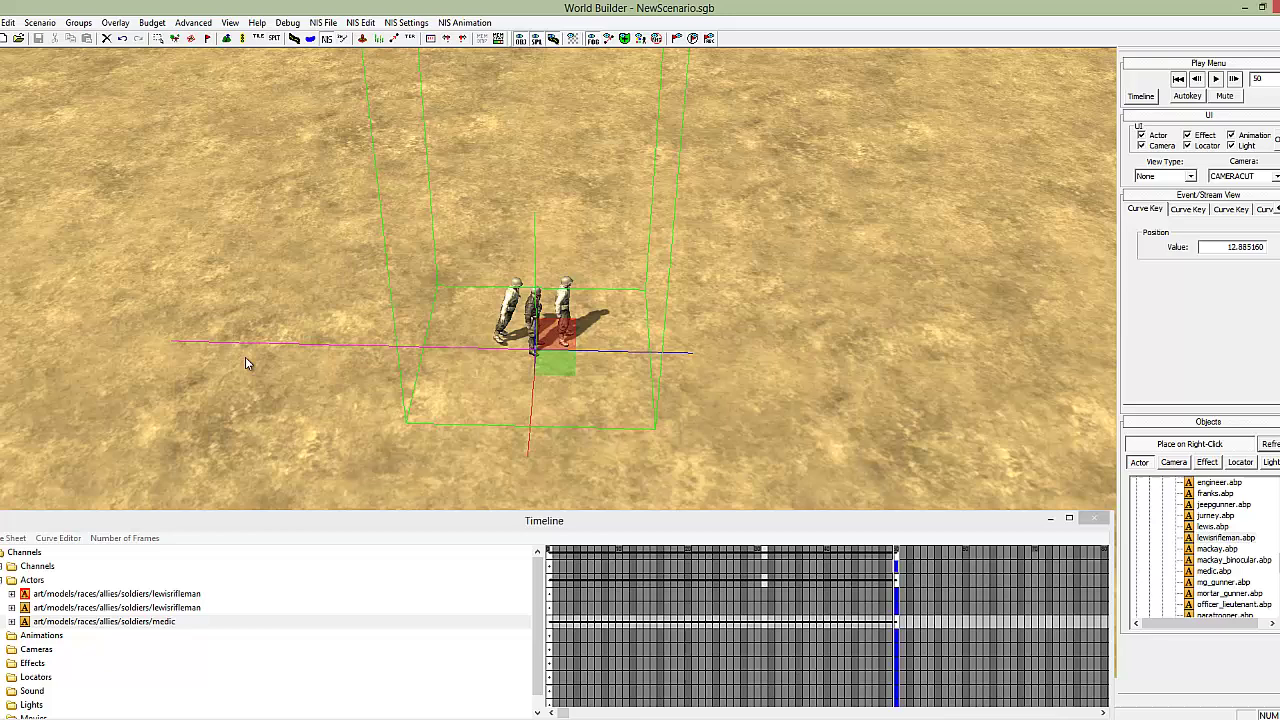
pyautogui.press('Left')
pyautogui.press('Left')
pyautogui.press('Right')
pyautogui.press('Down')
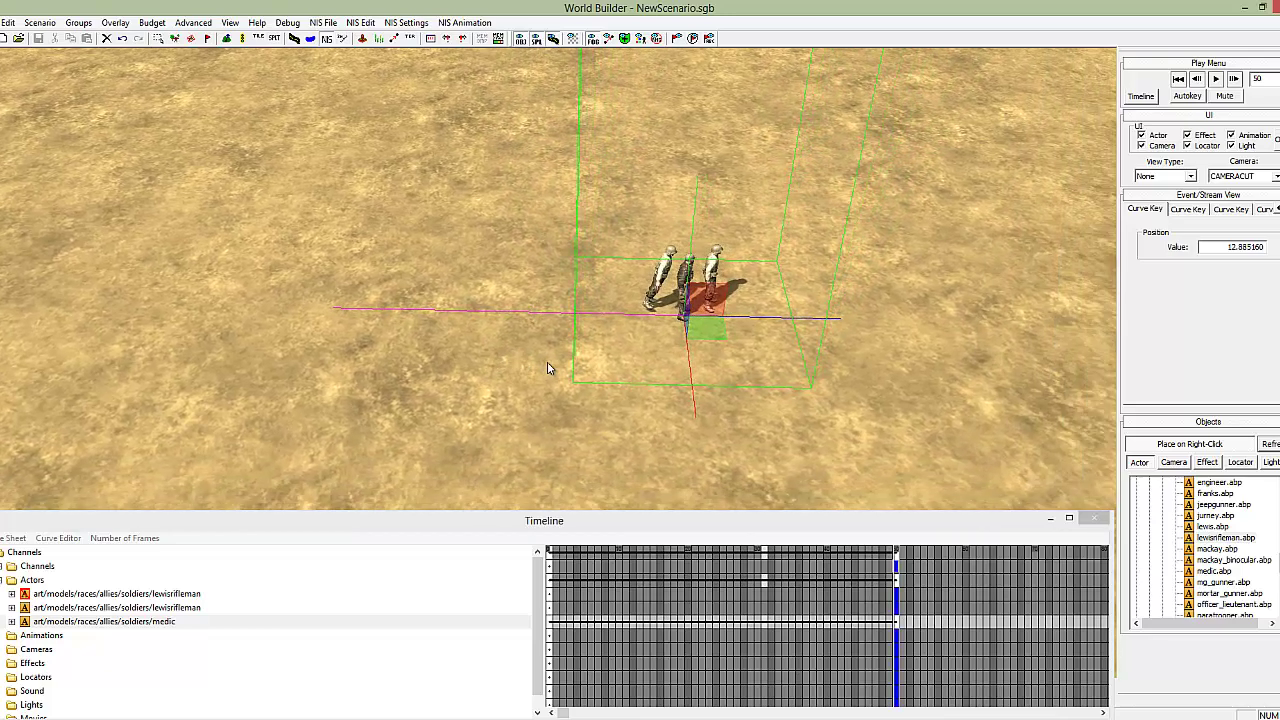
pyautogui.press('Up')
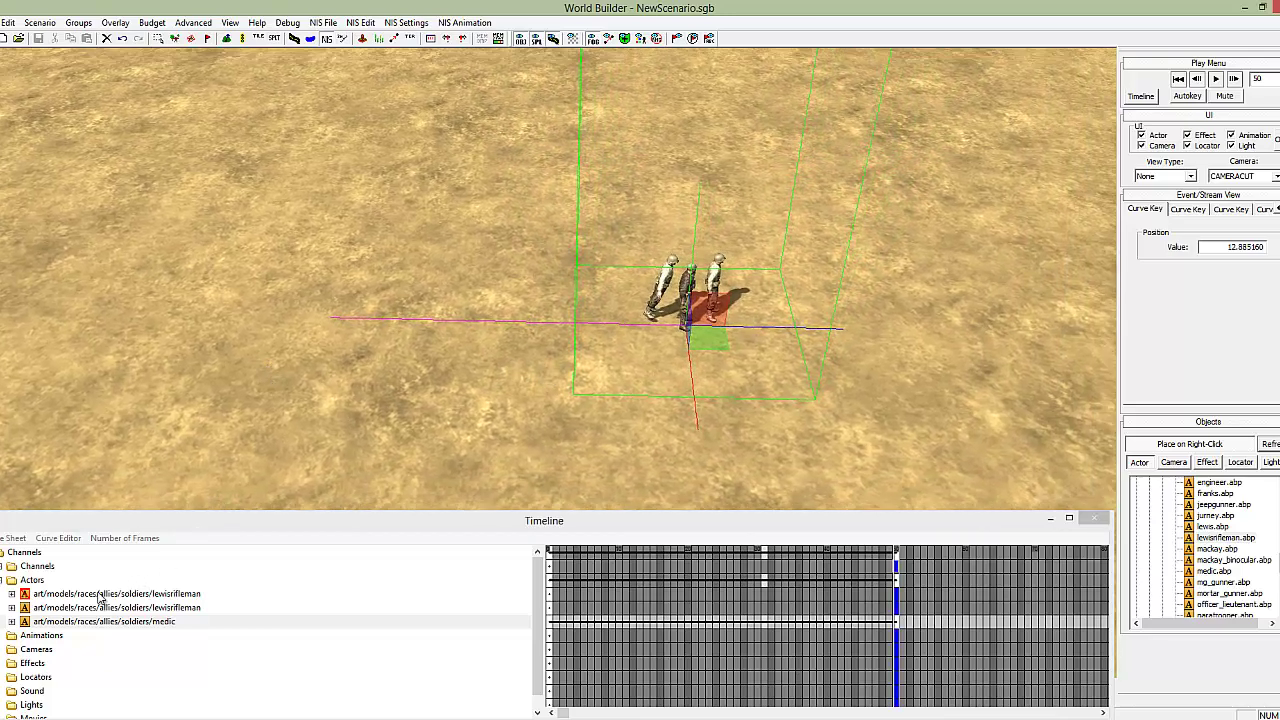
# Expand the medic's tracks and move the carrying_unit animation keyframe from frame 0 to frame 50.
pyautogui.moveTo(899, 619); pyautogui.dragTo(549, 619)
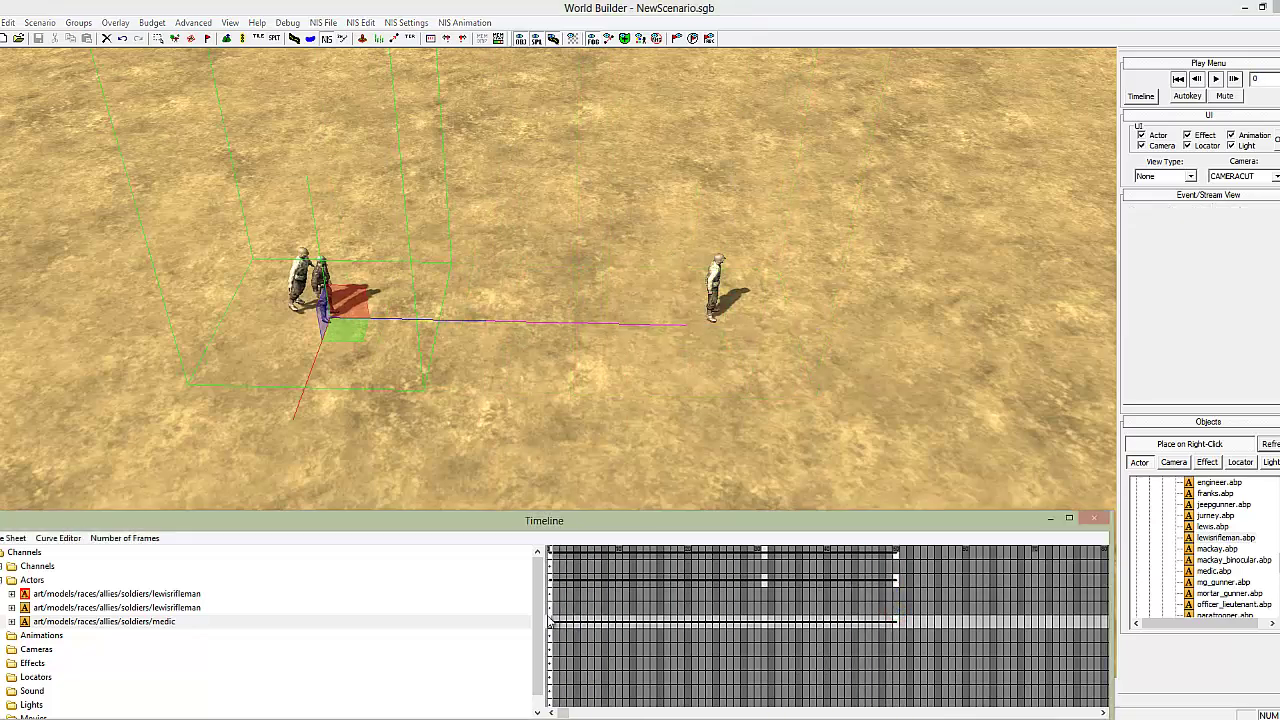
pyautogui.click(12, 622)
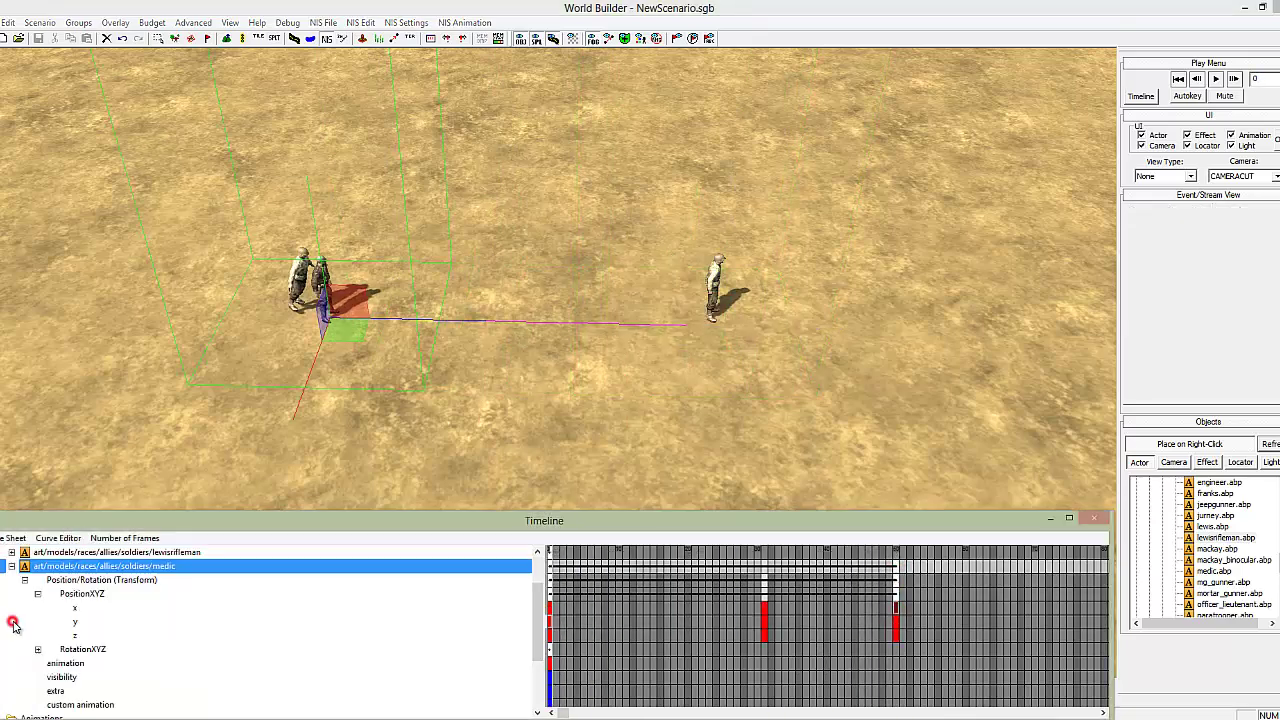
pyautogui.click(74, 665)
pyautogui.click(549, 665)
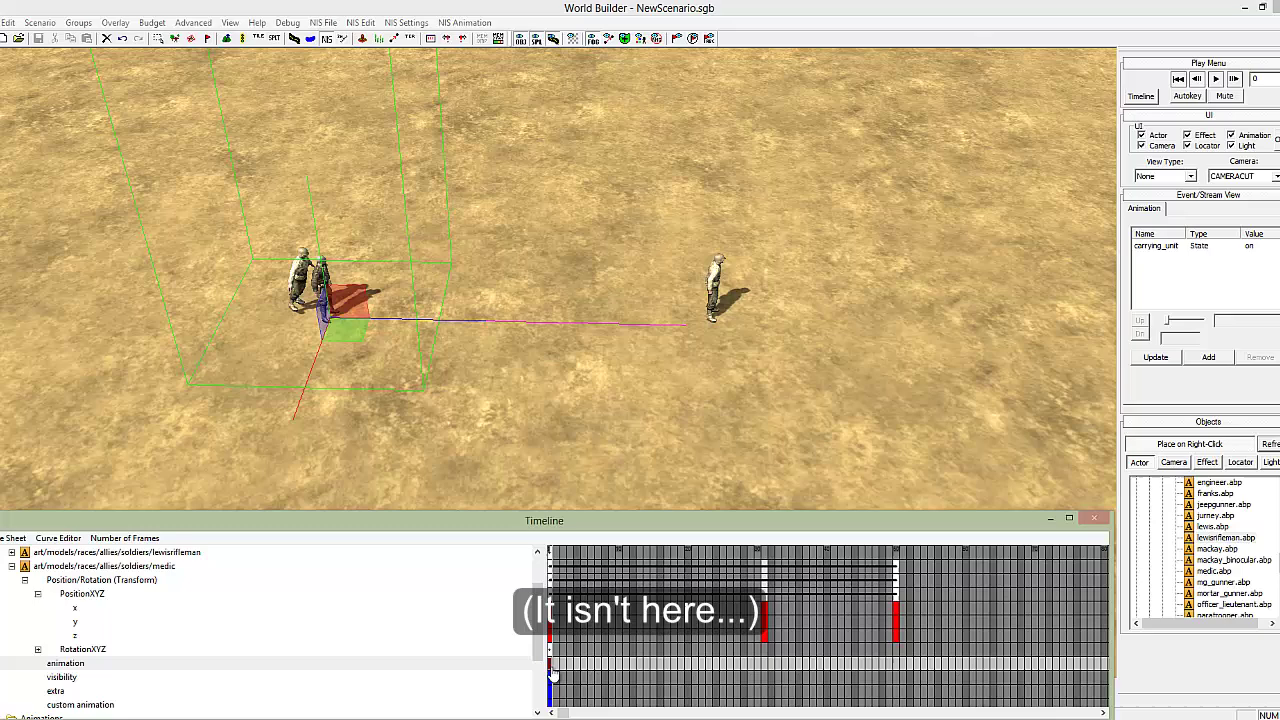
pyautogui.moveTo(549, 665); pyautogui.dragTo(745, 660)
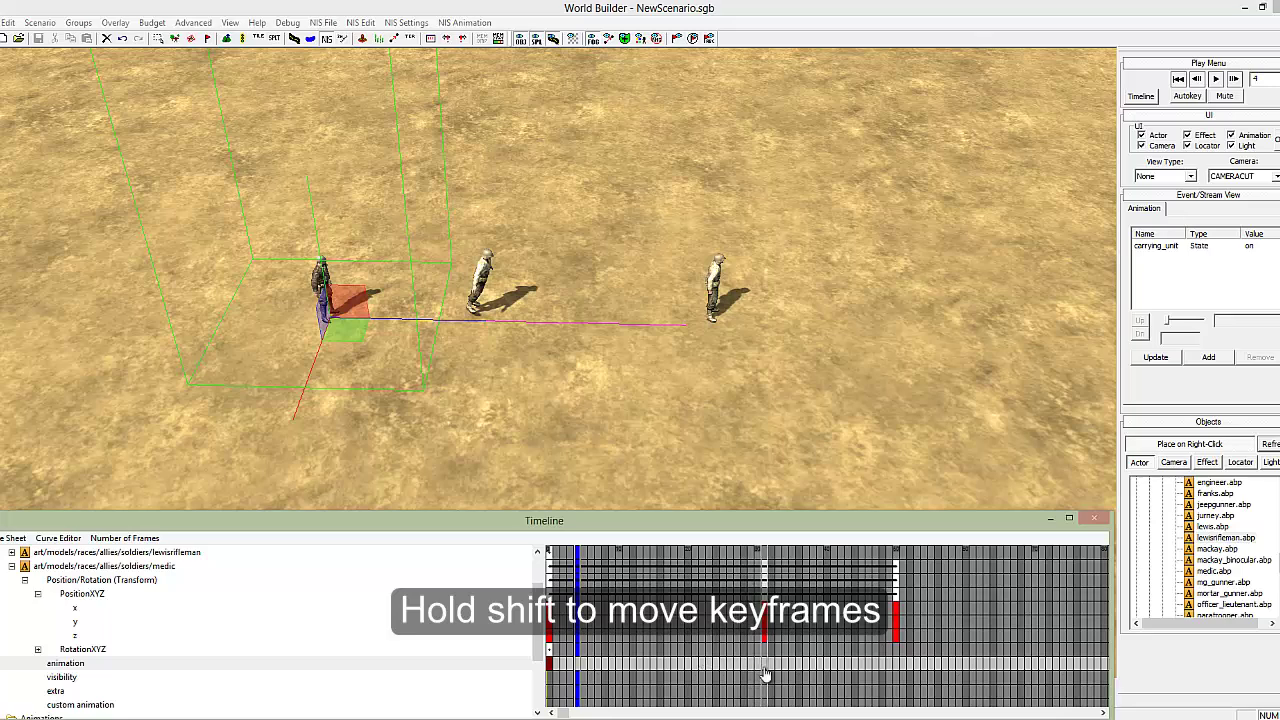
pyautogui.keyDown('shift'); pyautogui.click(764, 666); pyautogui.keyUp('shift')
pyautogui.moveTo(579, 670); pyautogui.dragTo(760, 665)
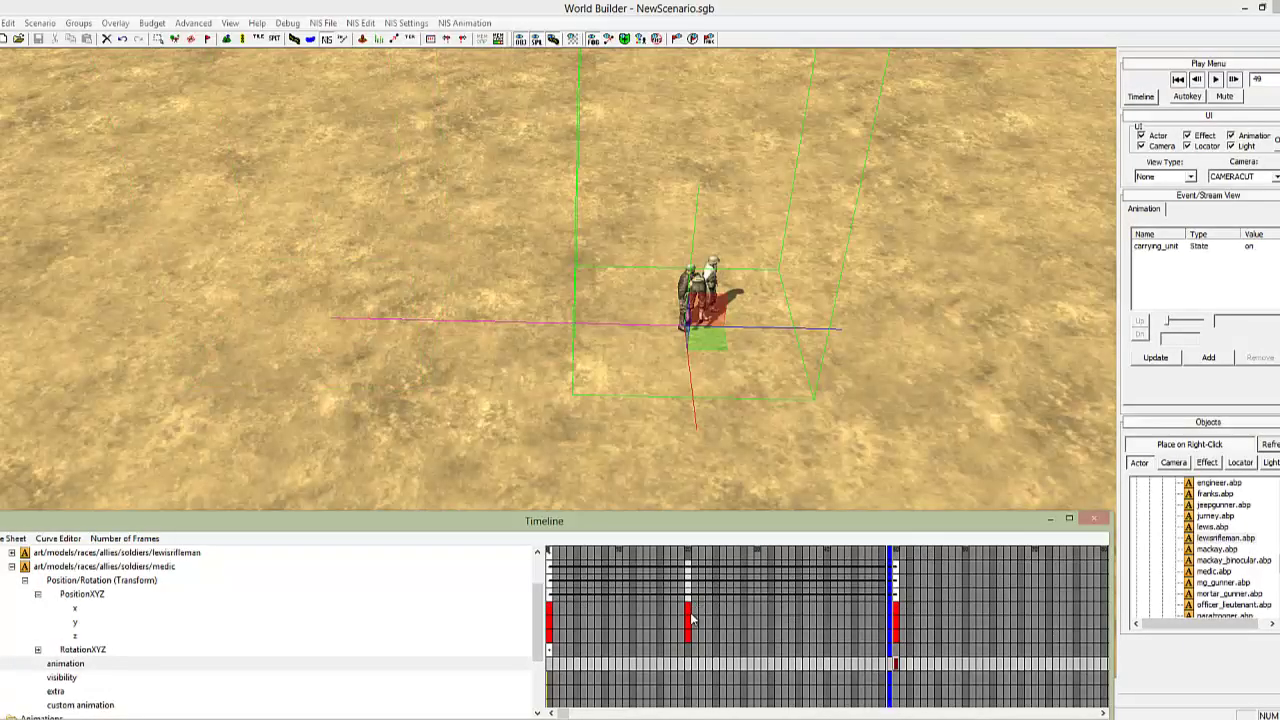
# Move the medic's middle x, y and z position keyframes to frame 6.
pyautogui.click(690, 620)
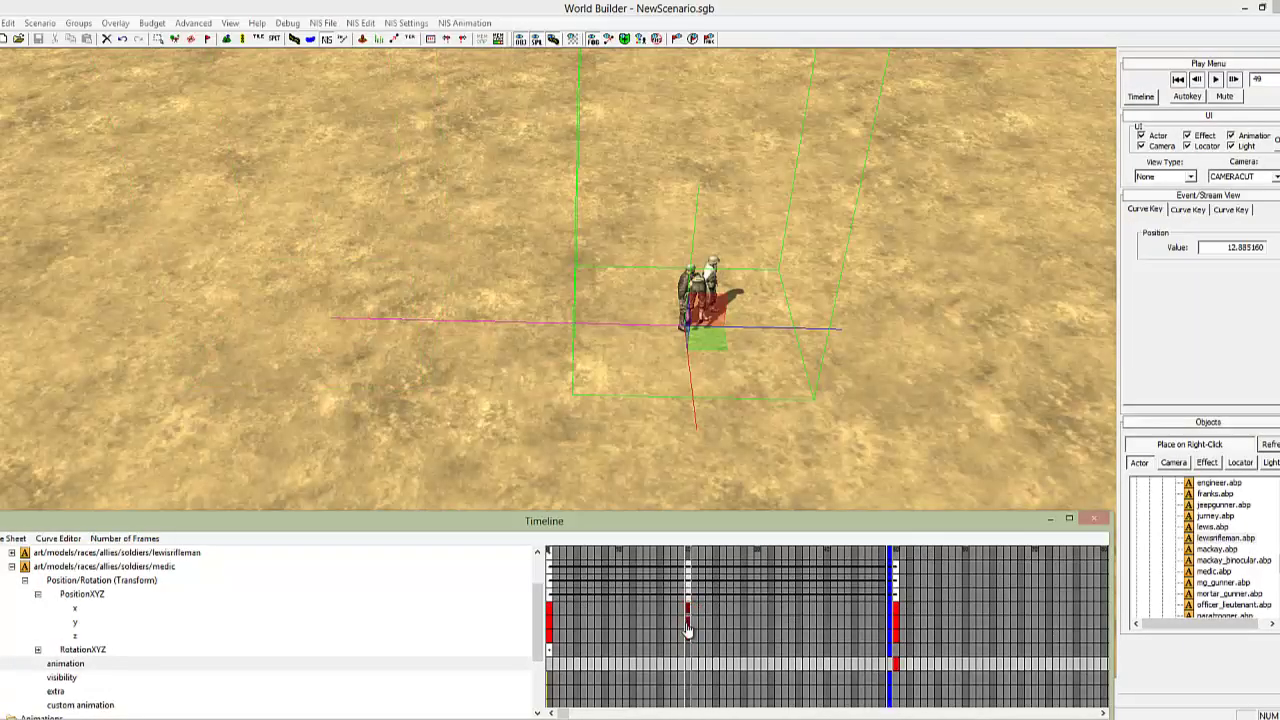
pyautogui.moveTo(688, 628); pyautogui.dragTo(590, 628)
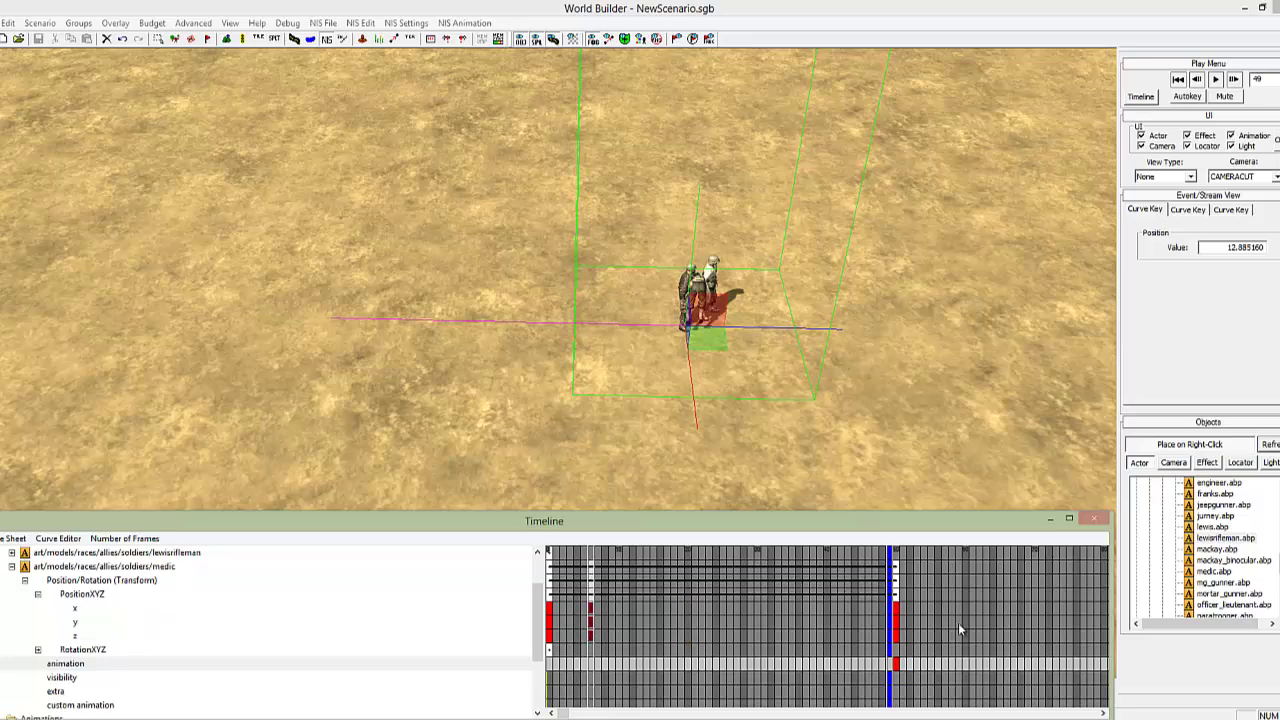
# Move the medic's last x, y and z position keyframes together with the carrying_unit animation keyframe to frame 25.
pyautogui.click(896, 609)
pyautogui.keyDown('ctrl'); pyautogui.click(896, 622); pyautogui.keyUp('ctrl')
pyautogui.keyDown('ctrl'); pyautogui.click(897, 635); pyautogui.keyUp('ctrl')
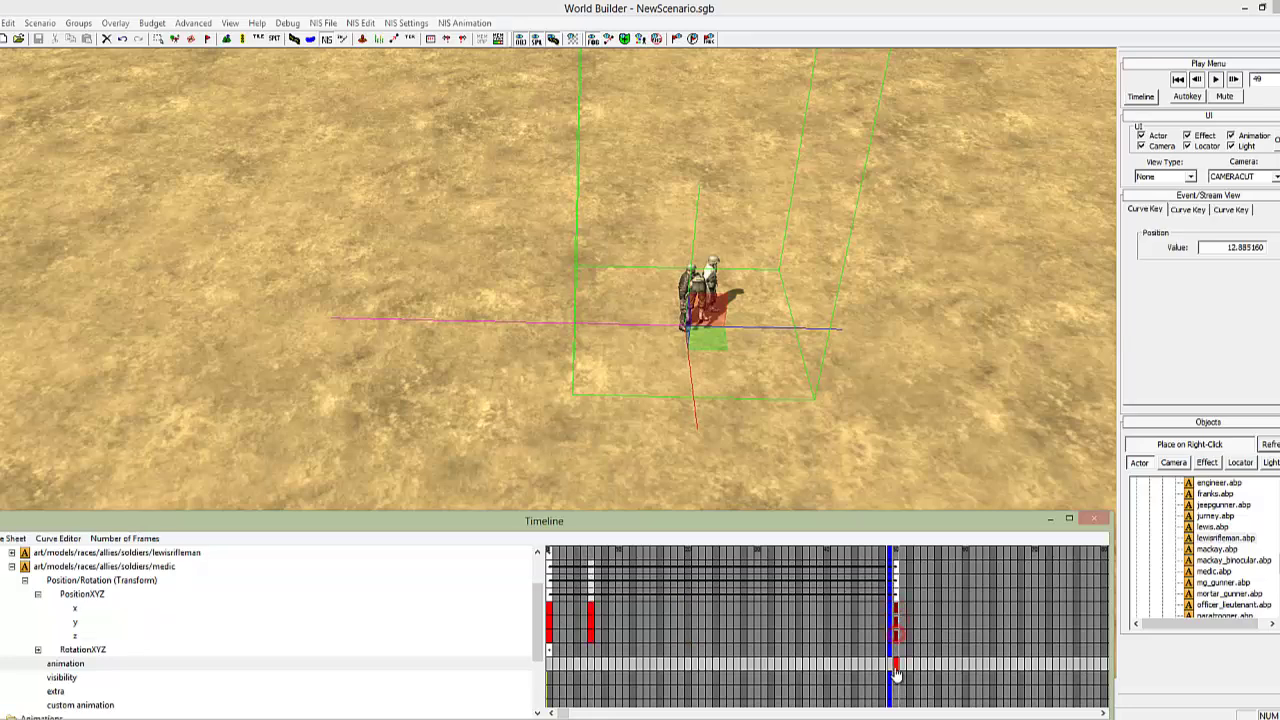
pyautogui.keyDown('ctrl'); pyautogui.click(896, 668); pyautogui.keyUp('ctrl')
pyautogui.moveTo(897, 624)
pyautogui.mouseDown()
pyautogui.moveTo(702, 625)
pyautogui.moveTo(722, 625)
pyautogui.mouseUp()
# Play the scene from the first frame, pause partway, and examine closely how the medic and the rifleman behind him move.
pyautogui.click(1178, 81)
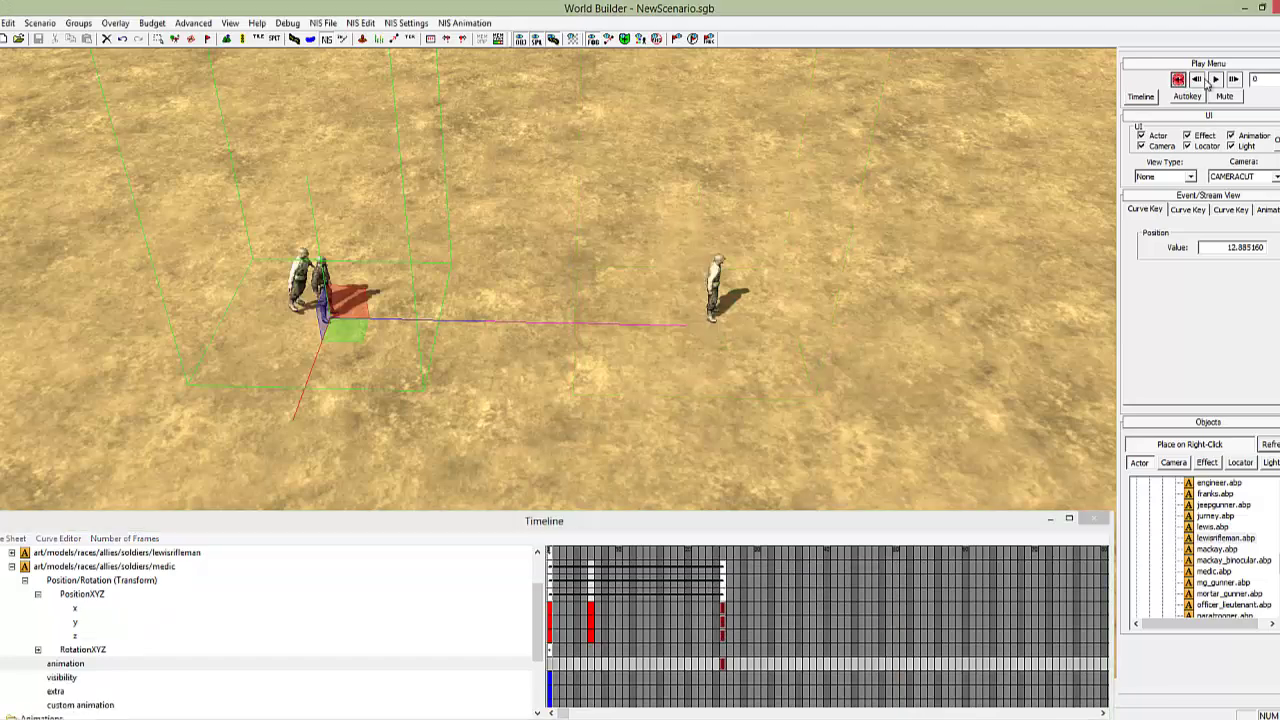
pyautogui.click(1215, 79)
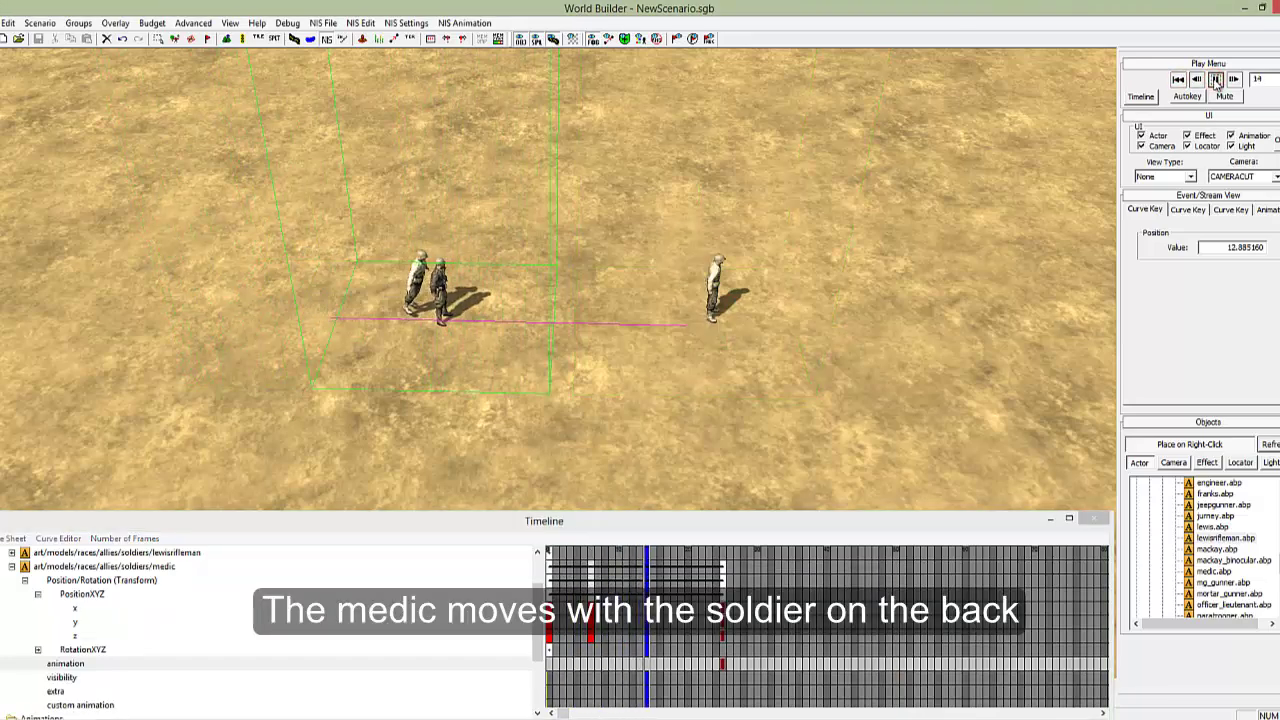
pyautogui.click(1215, 79)
pyautogui.scroll(5, 548, 362)
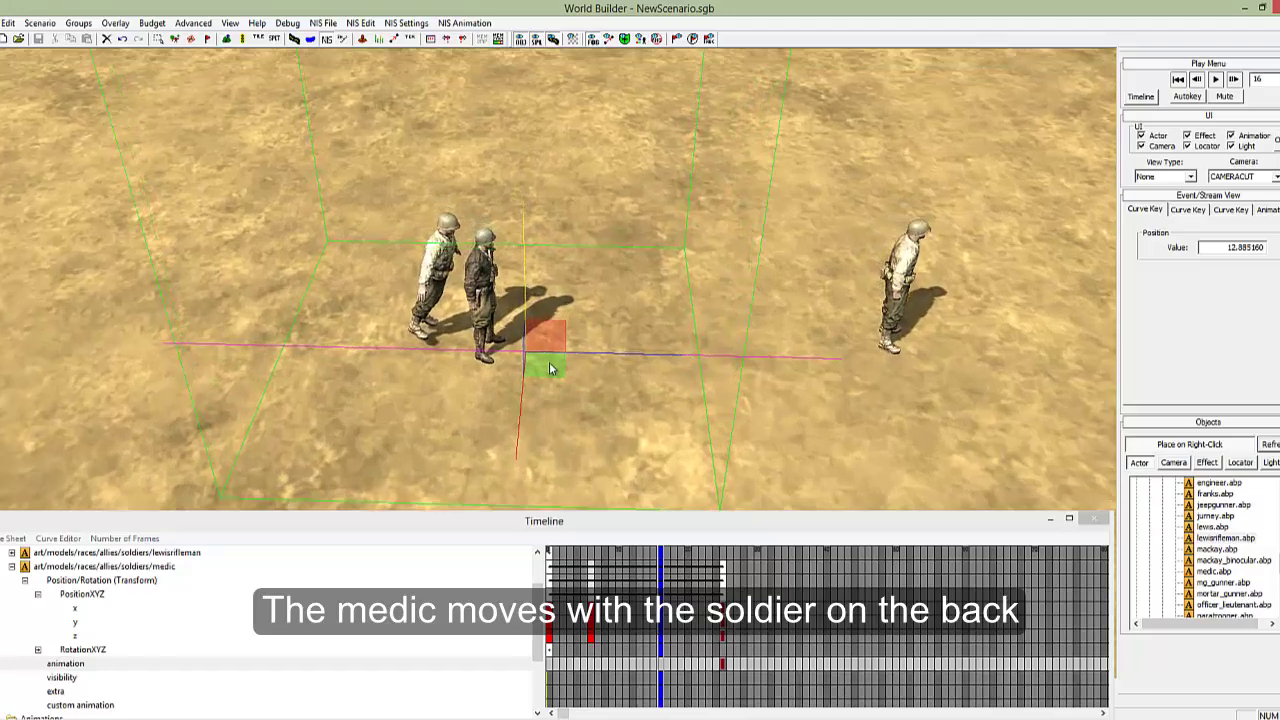
pyautogui.moveTo(549, 363); pyautogui.dragTo(433, 335, button='middle')
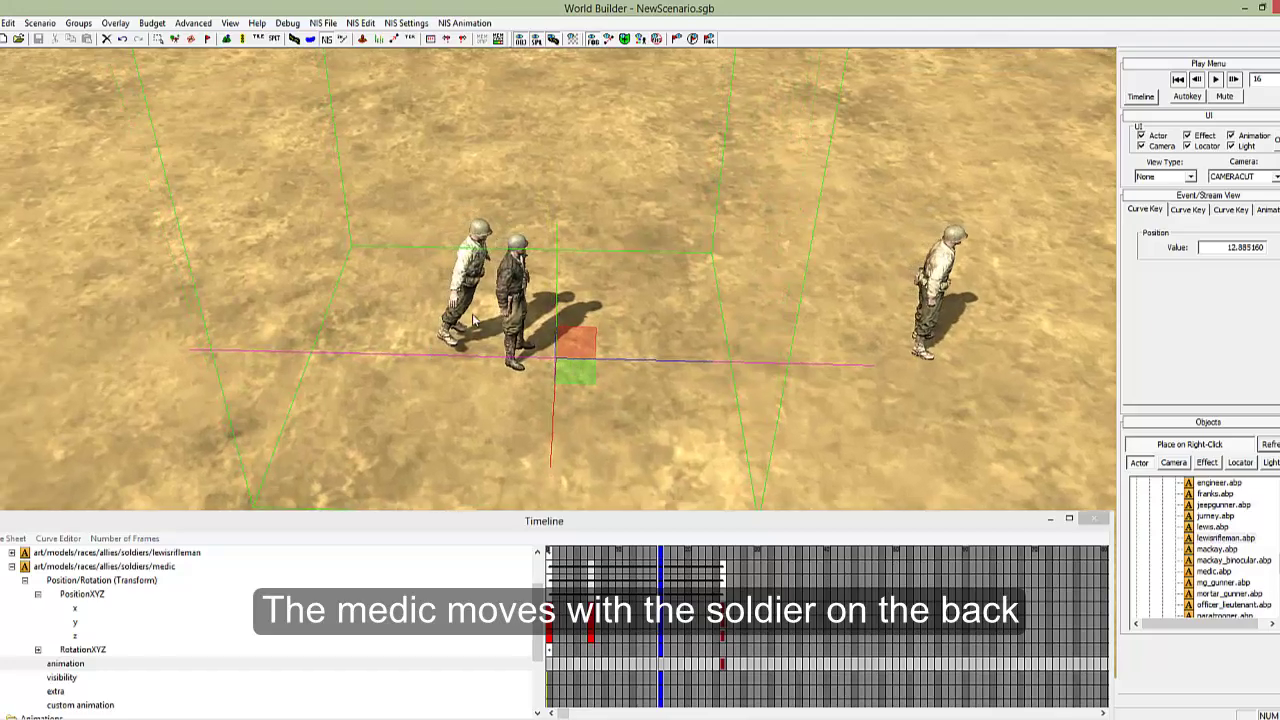
pyautogui.moveTo(551, 368); pyautogui.dragTo(548, 370, button='middle')
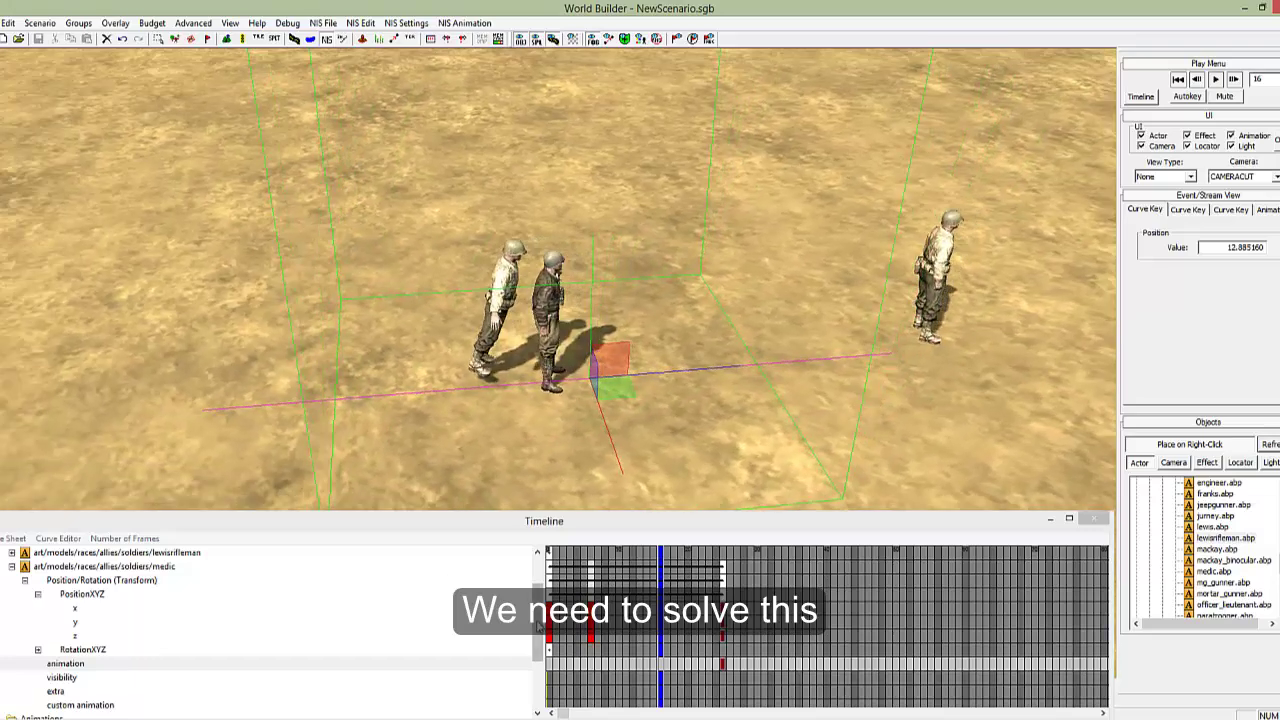
# Insert a visibility keyframe at frame 0 for the first lewisrifleman behind the medic and set its value to False.
pyautogui.moveTo(537, 640); pyautogui.dragTo(535, 610)
pyautogui.click(12, 594)
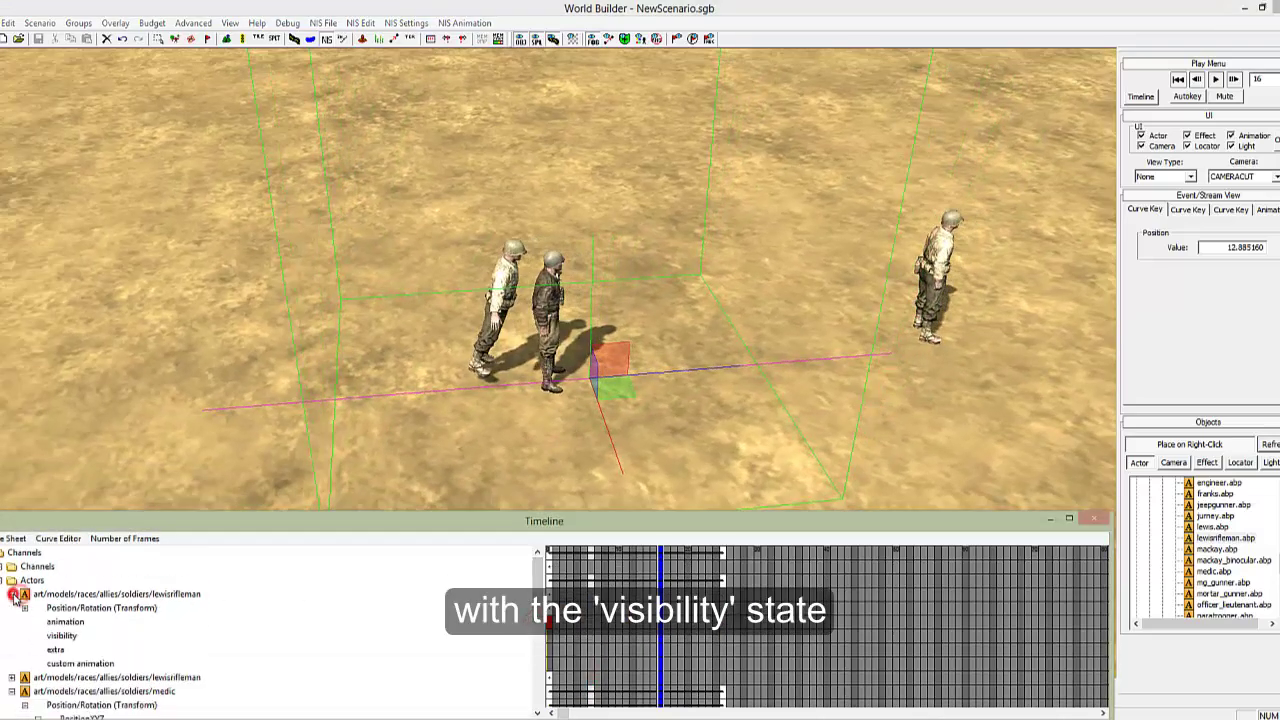
pyautogui.click(50, 637)
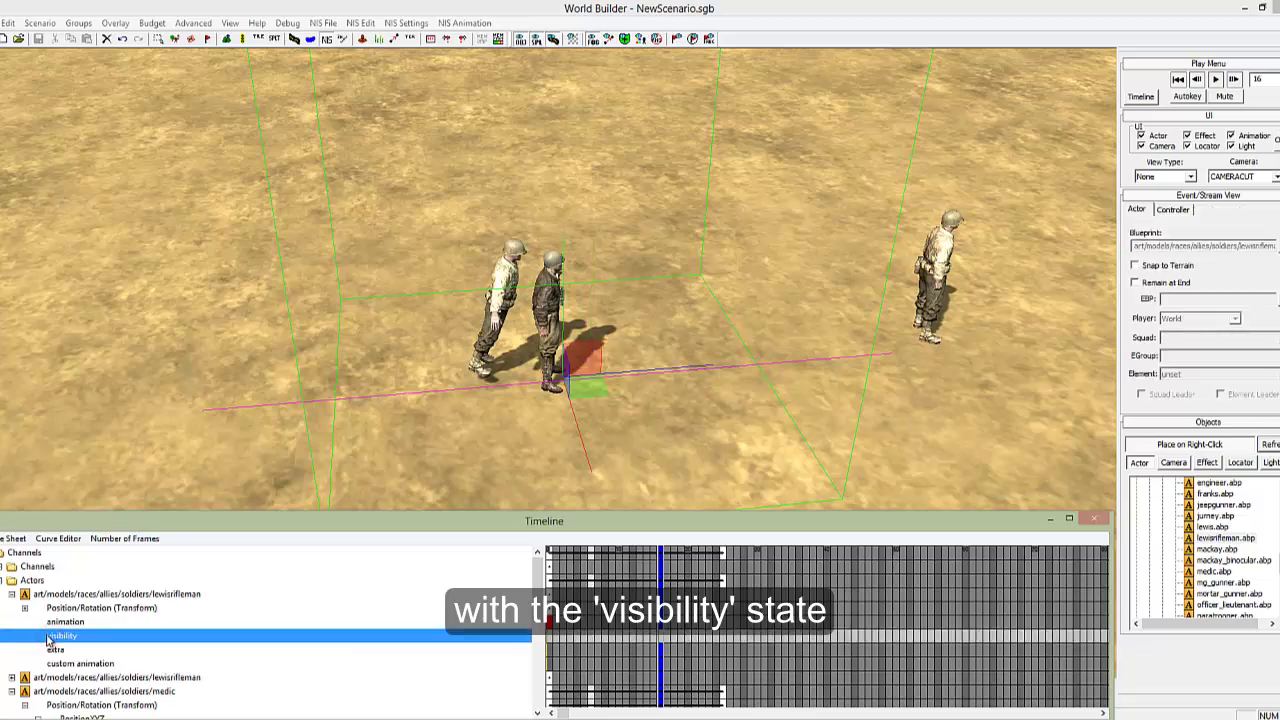
pyautogui.click(56, 595)
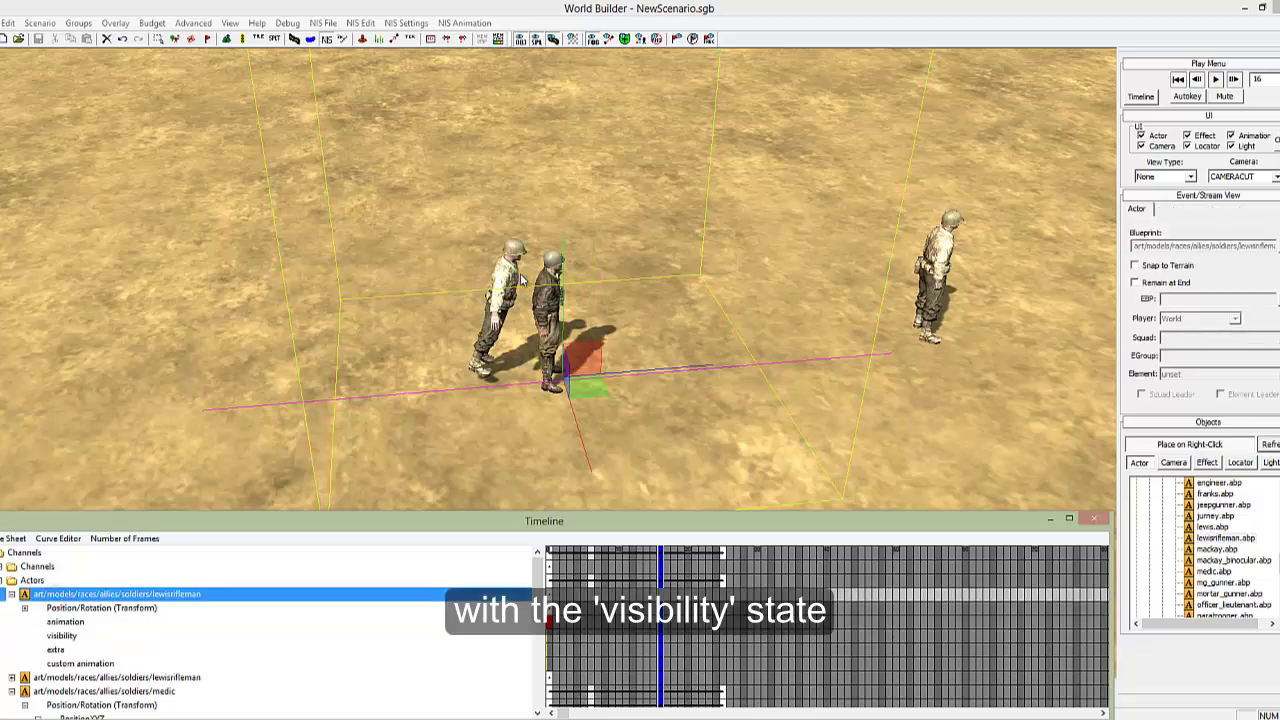
pyautogui.click(63, 636)
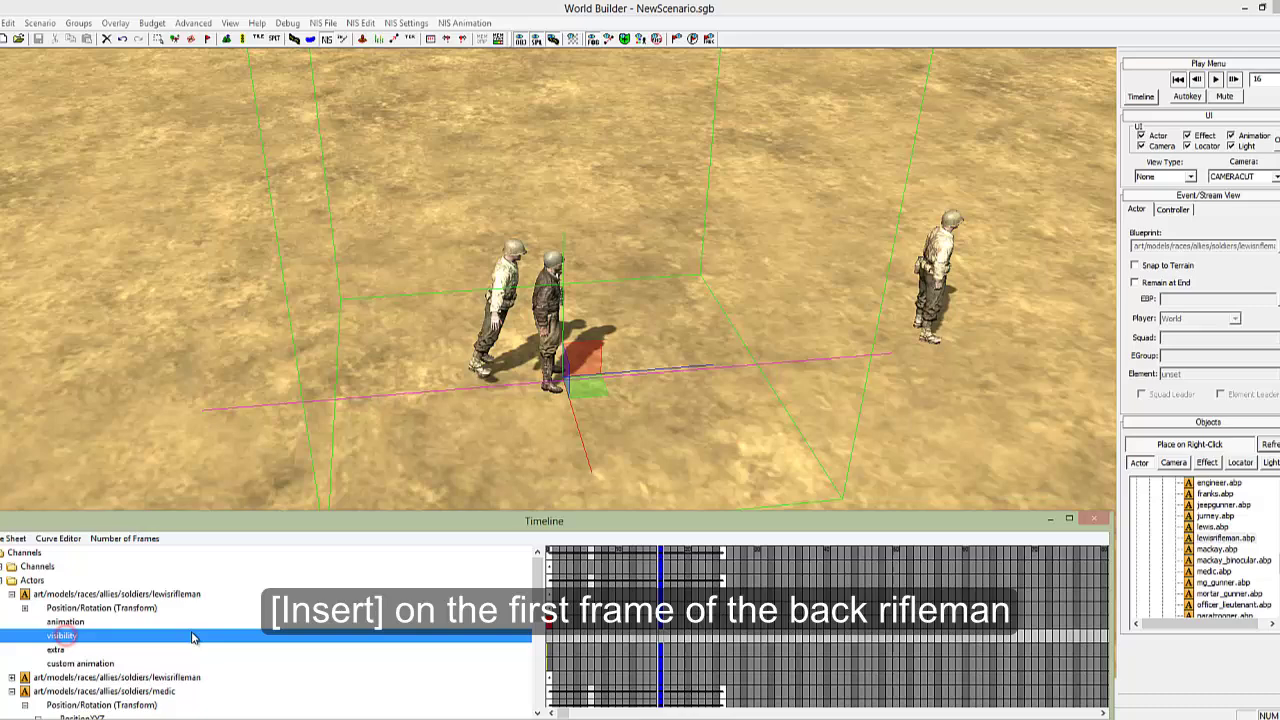
pyautogui.click(550, 638)
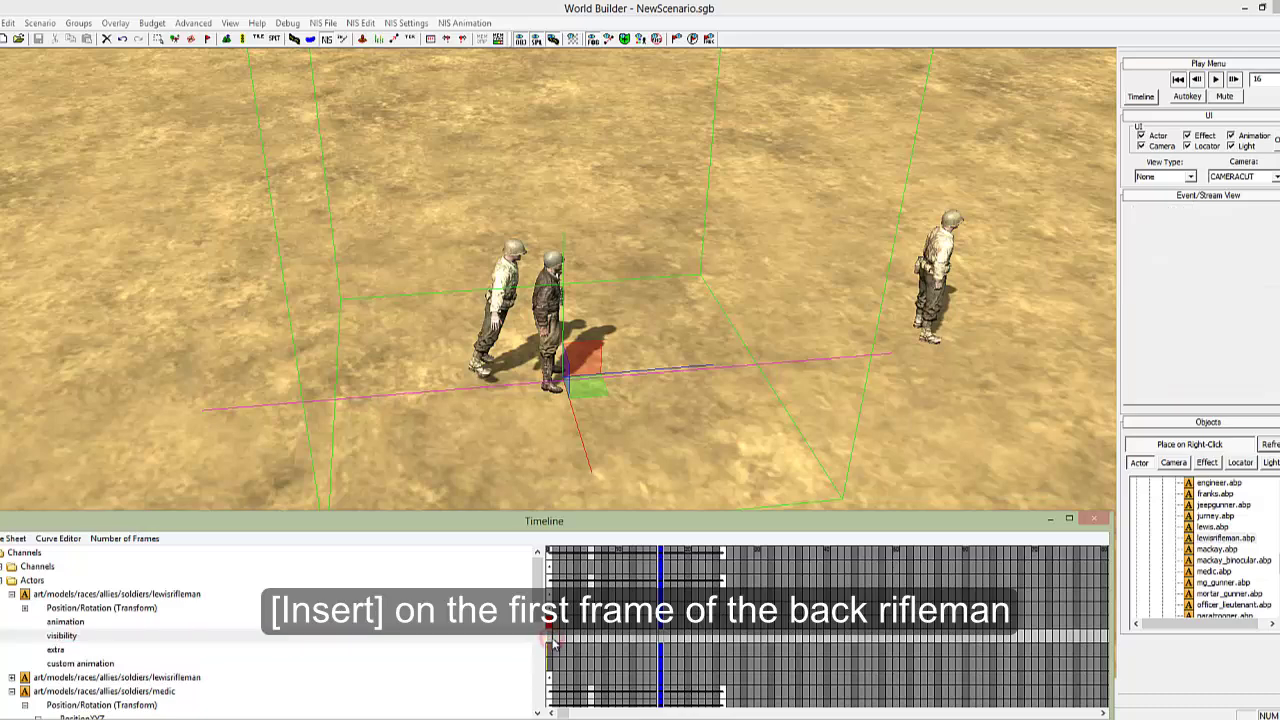
pyautogui.press('Insert')
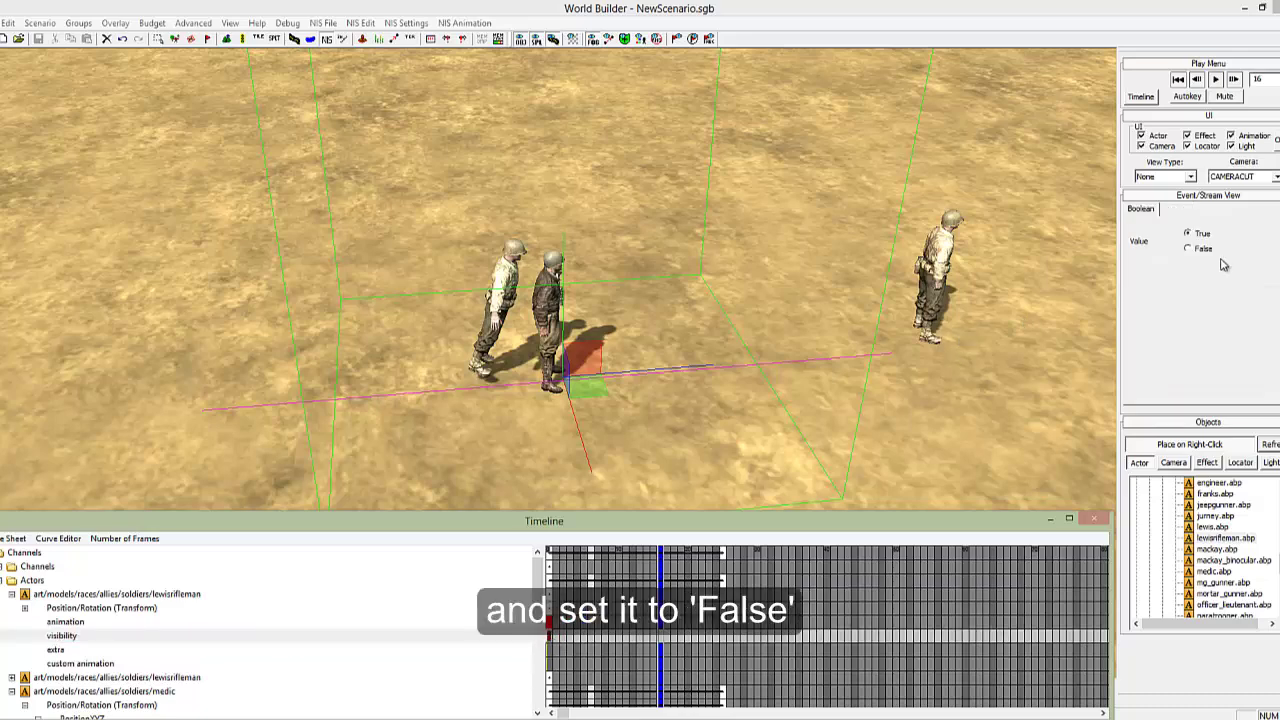
pyautogui.click(1203, 249)
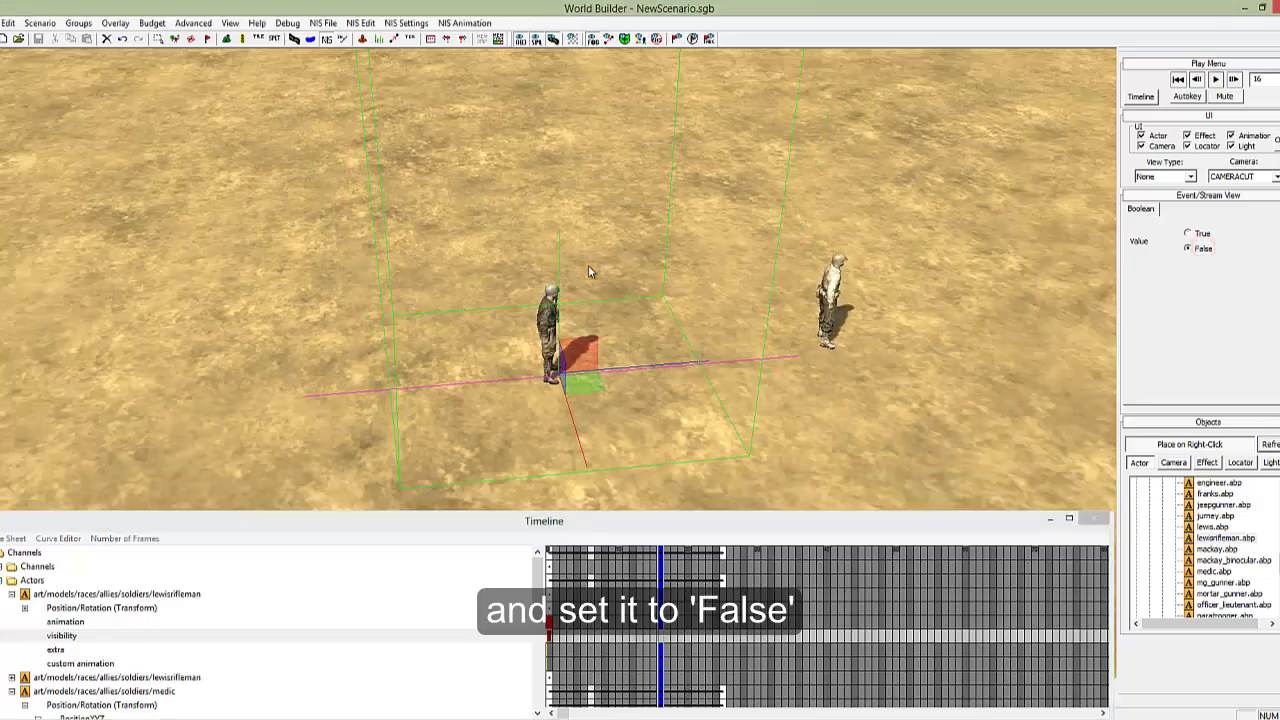
# Select the hidden lewisrifleman in the timeline and play the scene from the start to check the medic's movement.
pyautogui.moveTo(681, 328)
pyautogui.mouseDown(button='middle')
pyautogui.moveTo(692, 340)
pyautogui.moveTo(549, 361)
pyautogui.moveTo(680, 349)
pyautogui.mouseUp(button='middle')
pyautogui.scroll(-4, 692, 340)
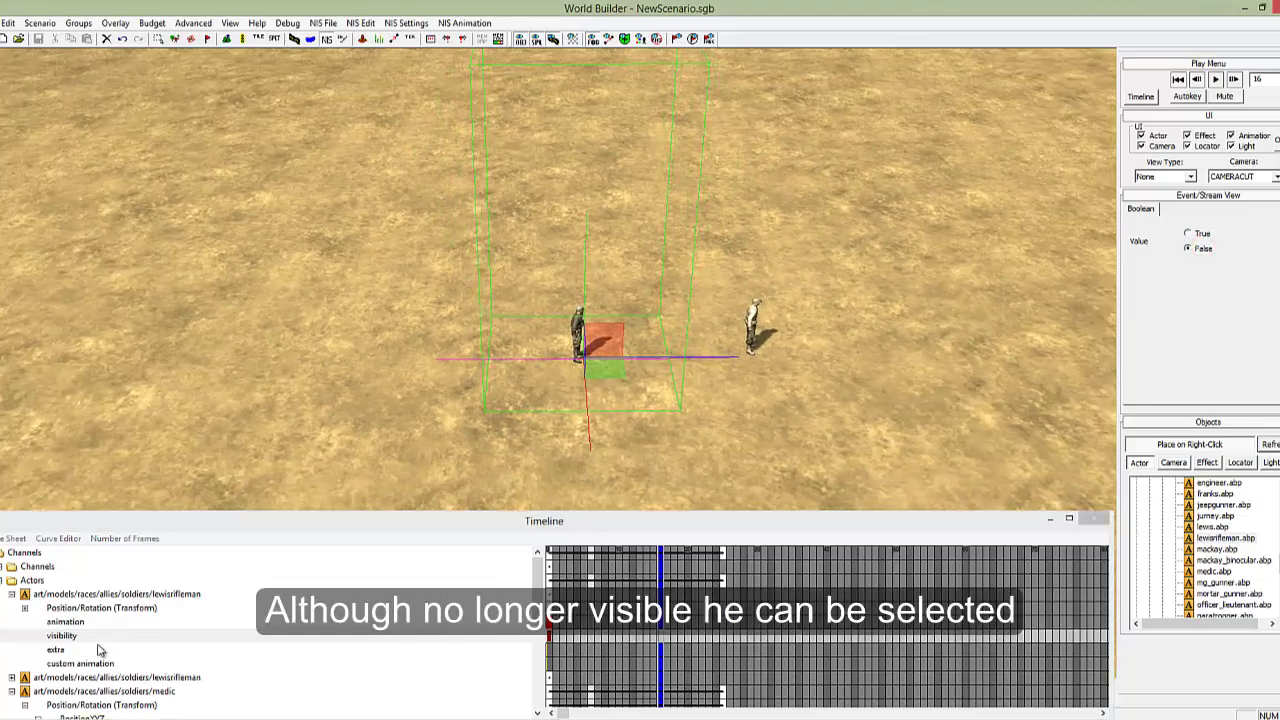
pyautogui.click(92, 595)
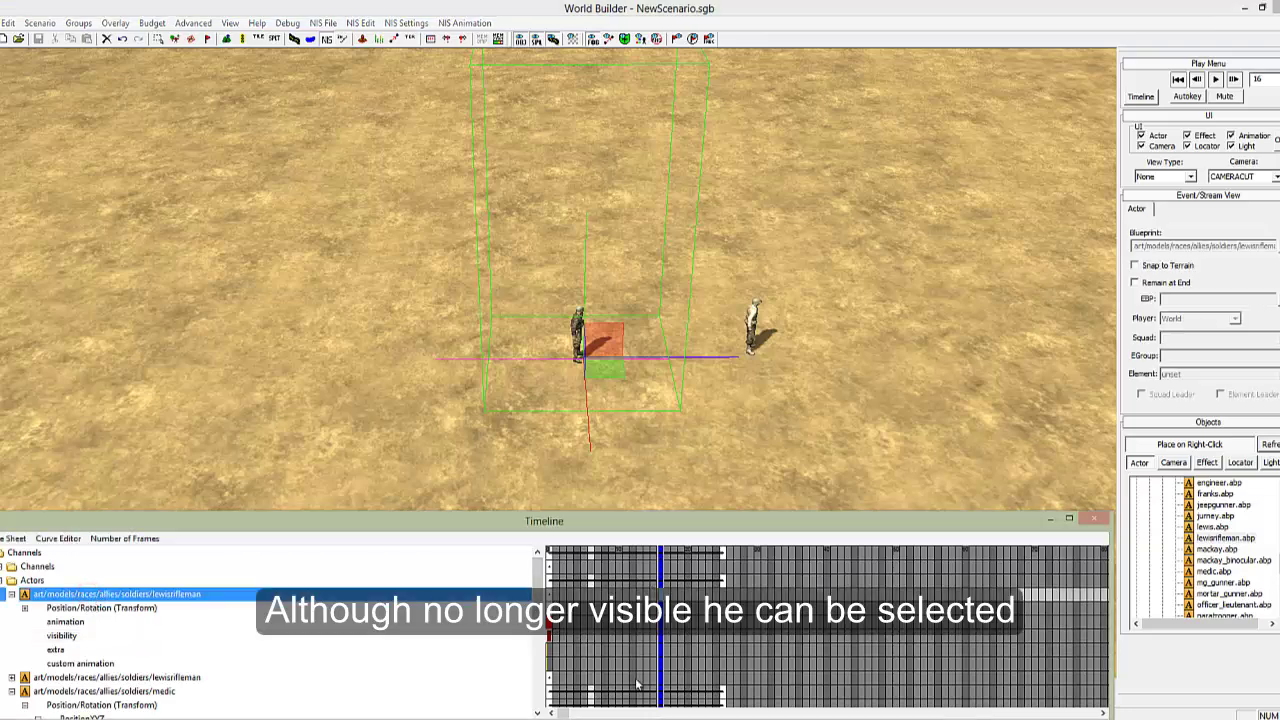
pyautogui.click(1179, 79)
pyautogui.click(1215, 79)
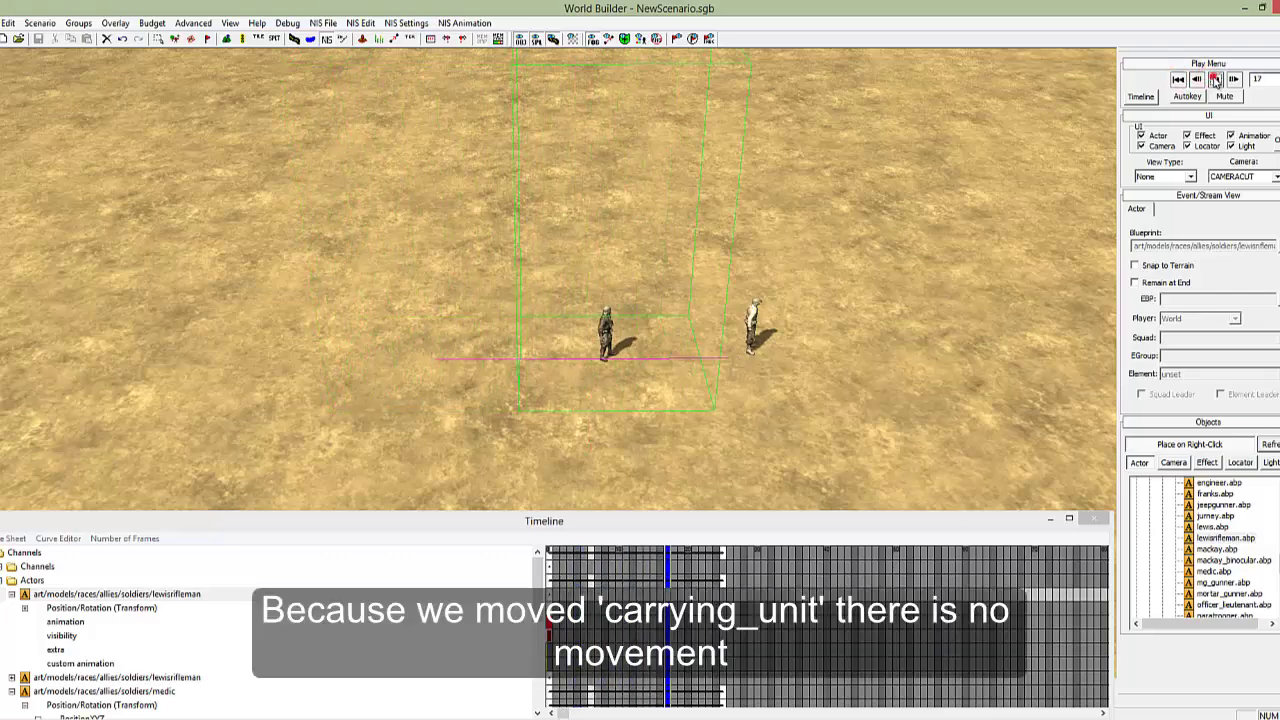
pyautogui.click(1216, 82)
pyautogui.scroll(3, 738, 285)
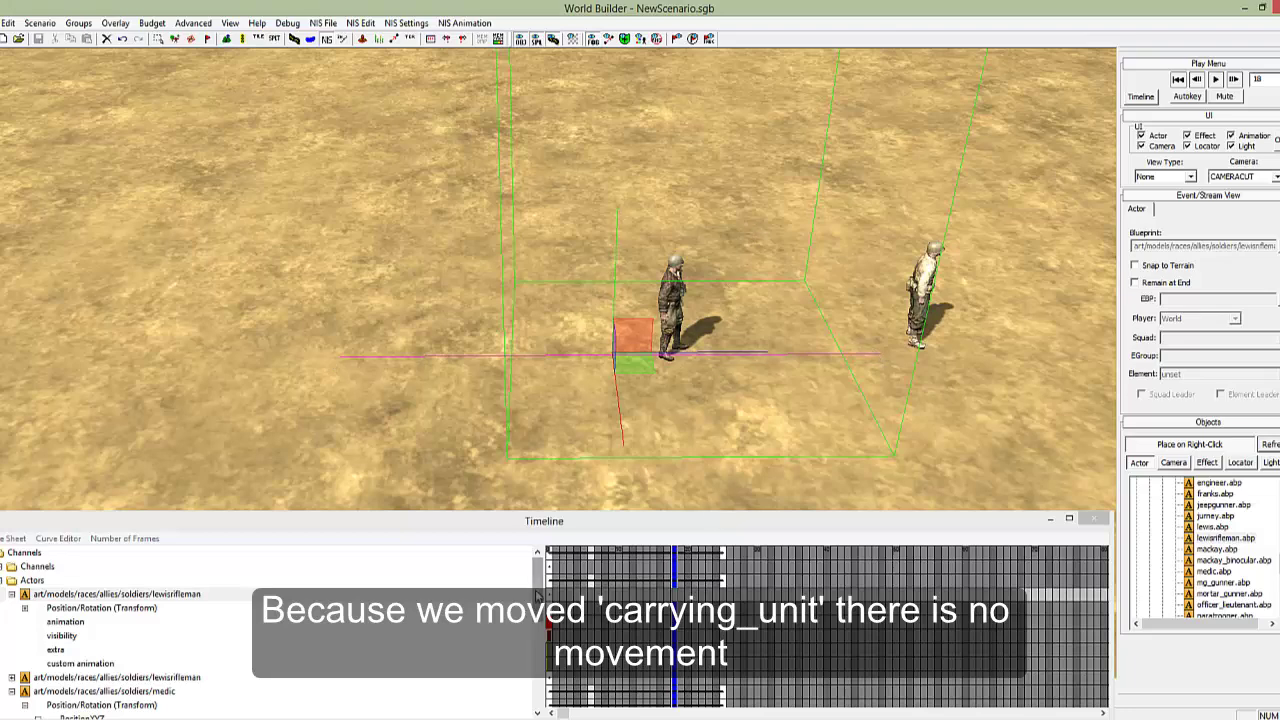
# Insert a keyframe at frame 6 of the medic's animation track and add the locomotion state to it.
pyautogui.scroll(-3, 540, 620)
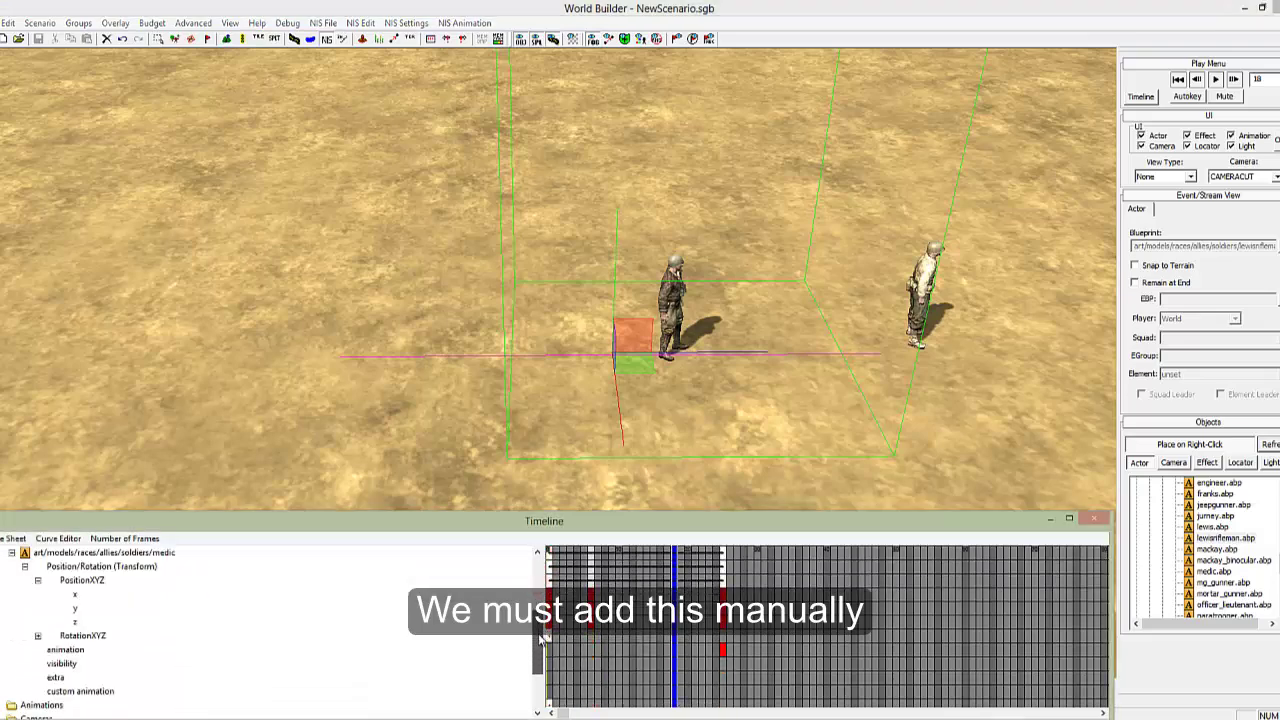
pyautogui.click(160, 553)
pyautogui.click(80, 650)
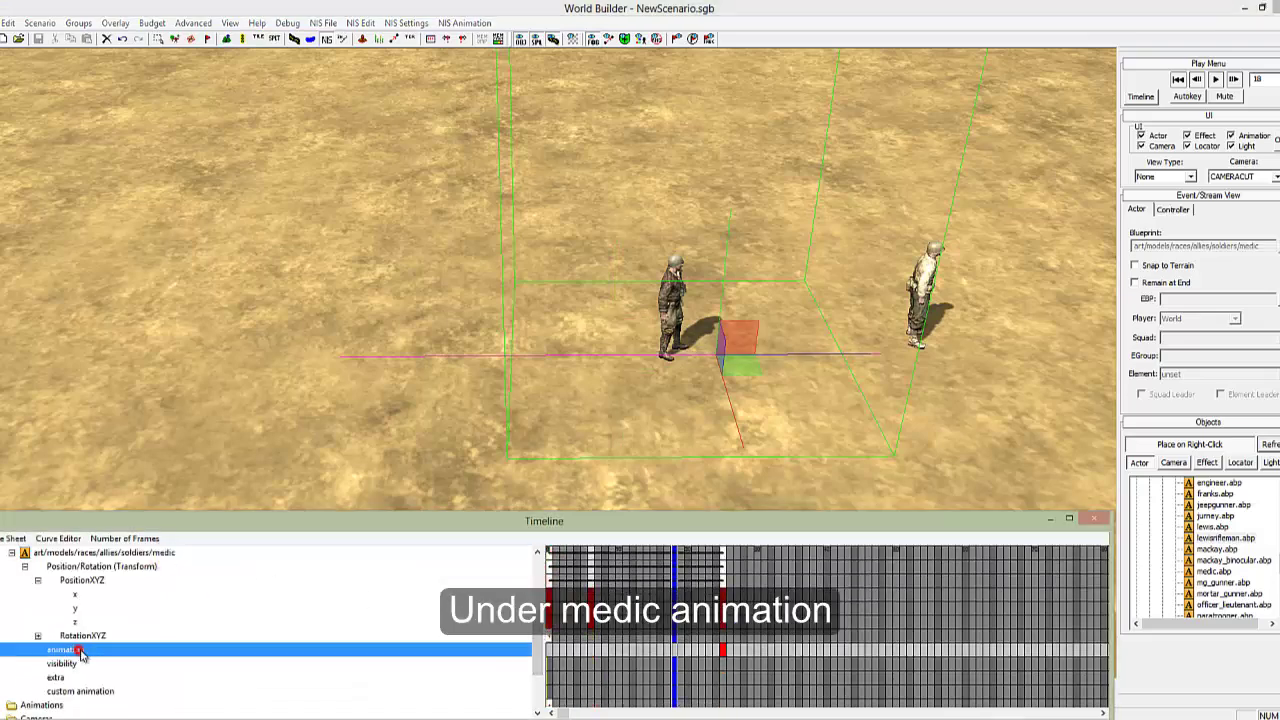
pyautogui.click(592, 651)
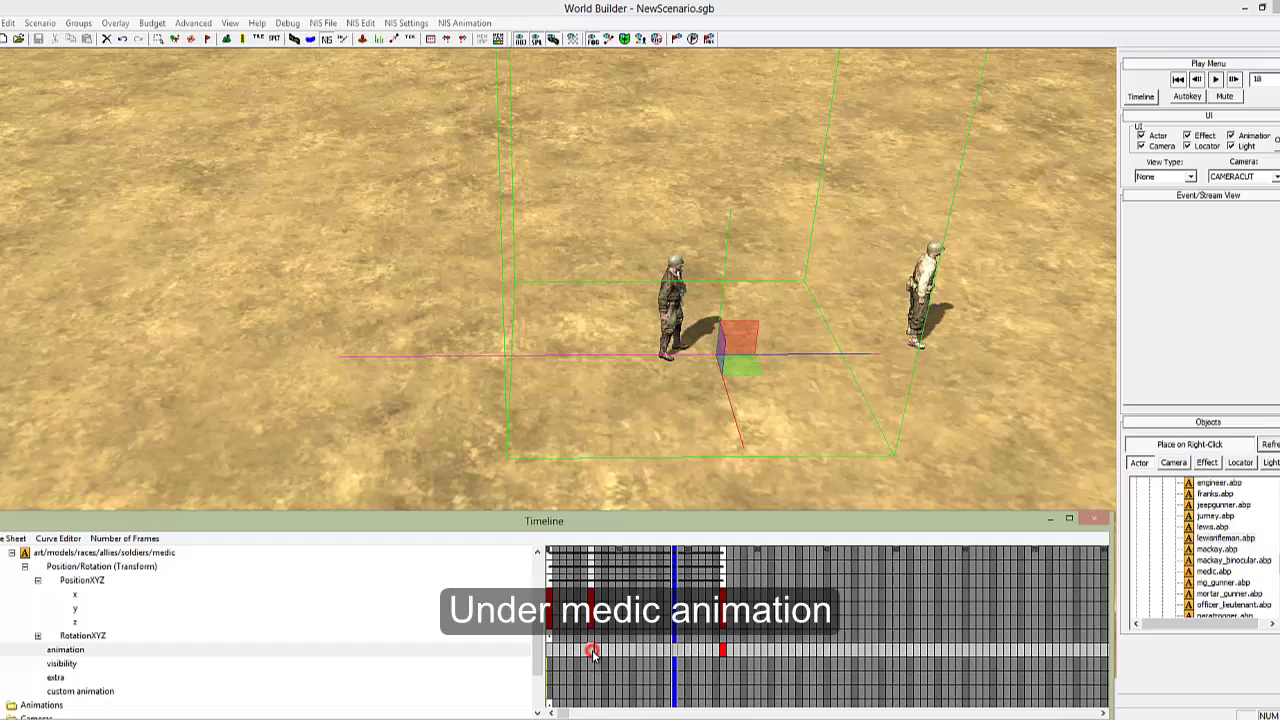
pyautogui.press('Insert')
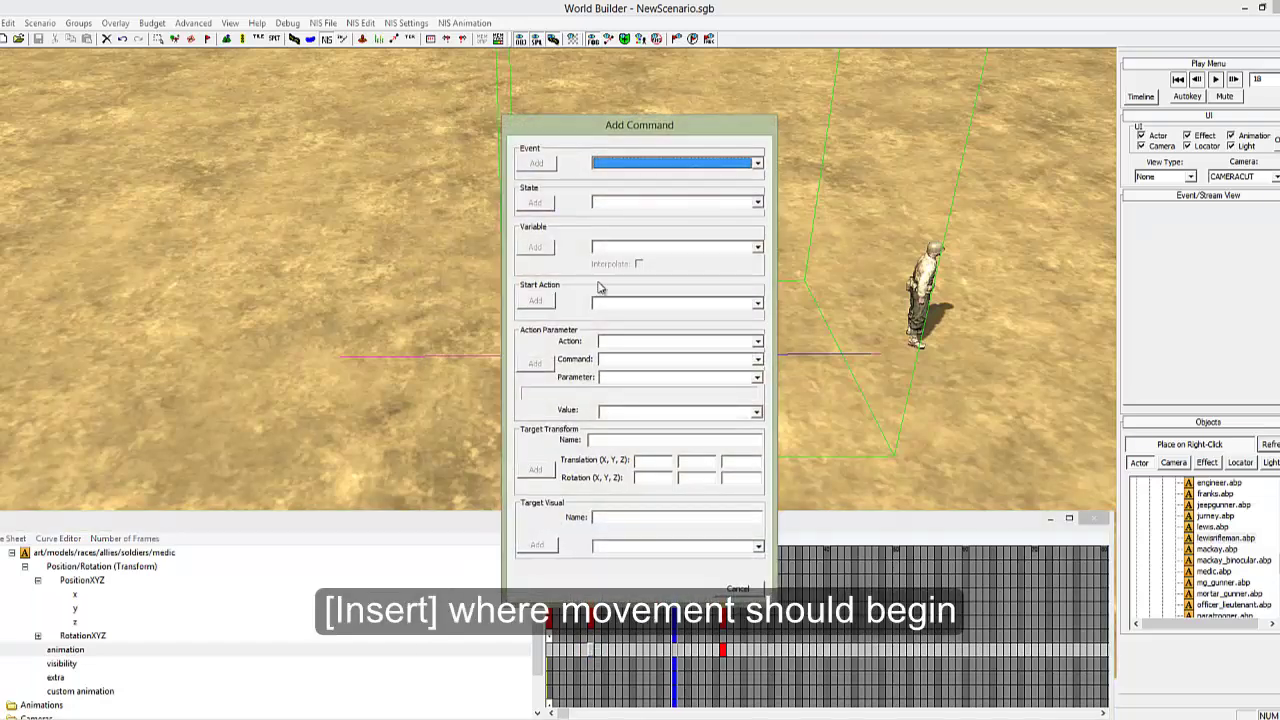
pyautogui.click(616, 204)
pyautogui.write('locomotion')
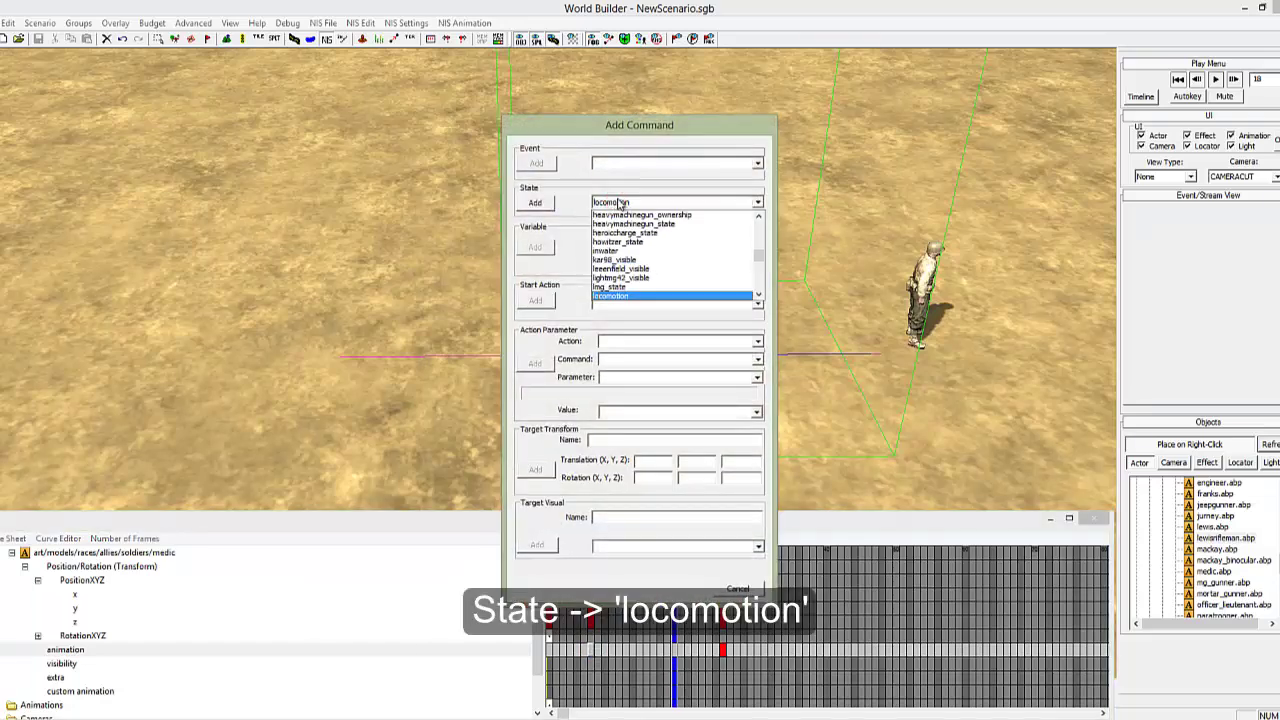
pyautogui.click(540, 203)
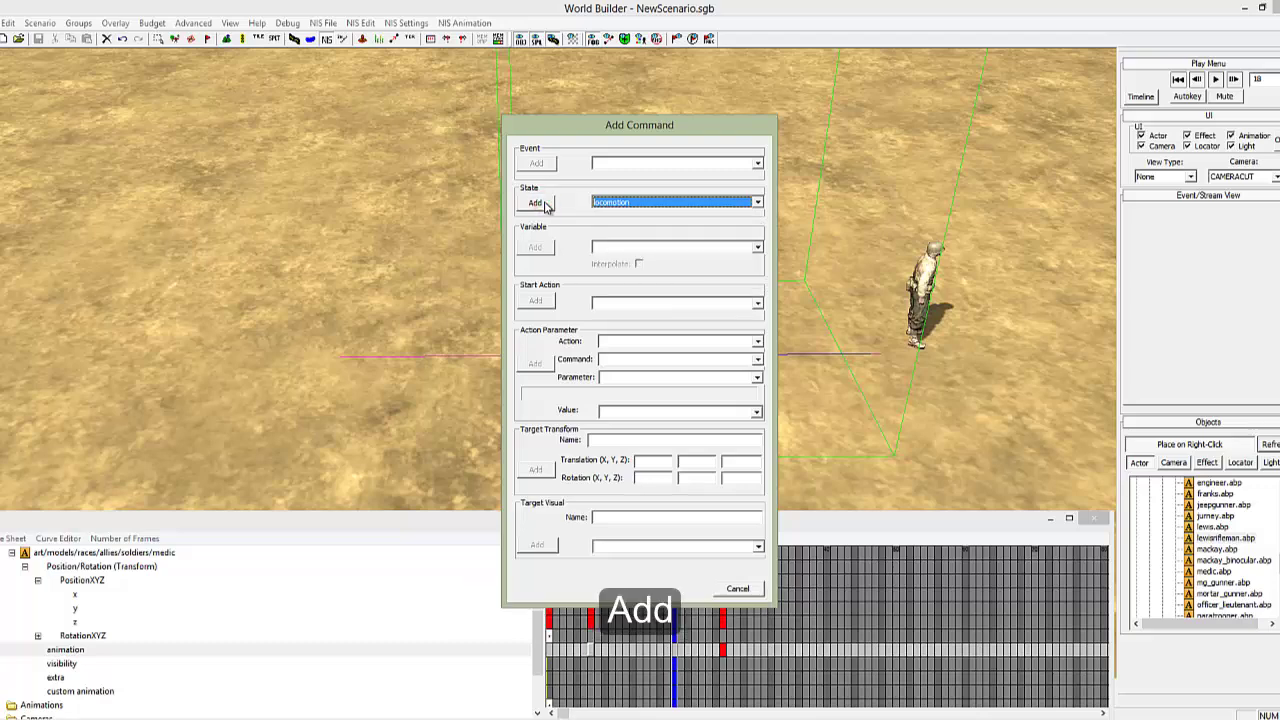
pyautogui.click(536, 203)
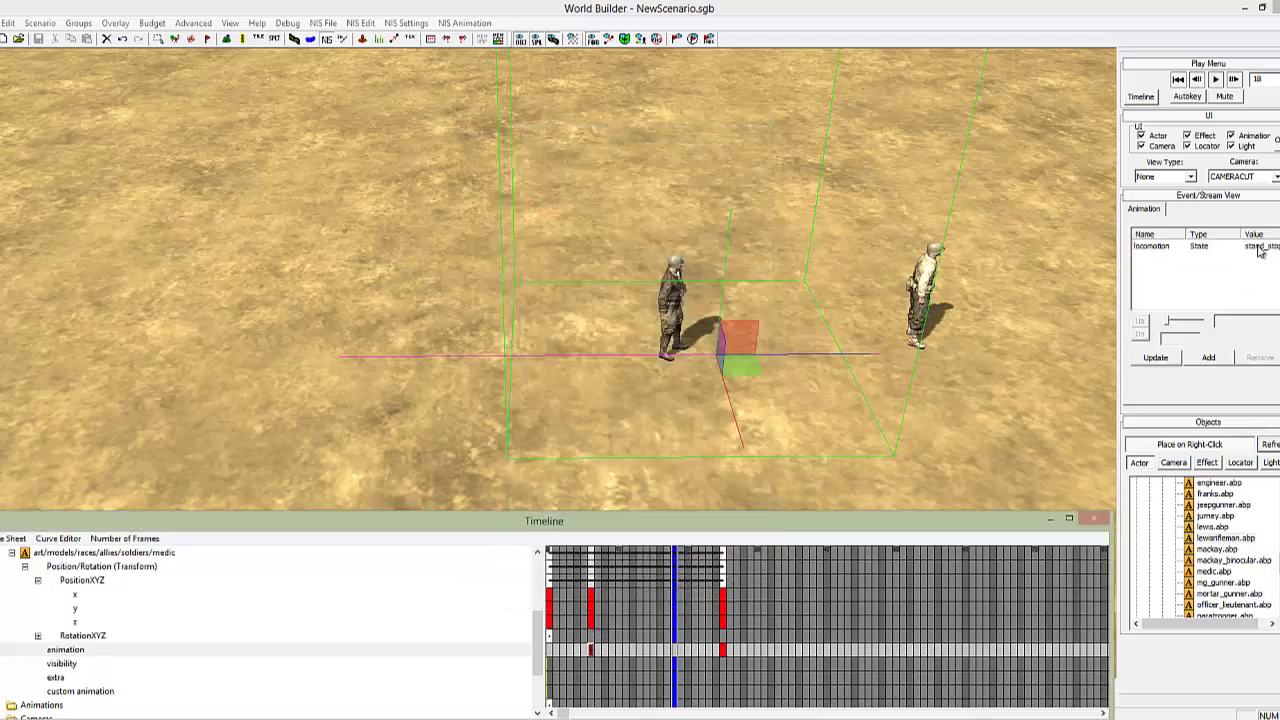
# Set the value of the medic's locomotion state to stand_medium and update the keyframe.
pyautogui.click(1260, 248)
pyautogui.click(1262, 322)
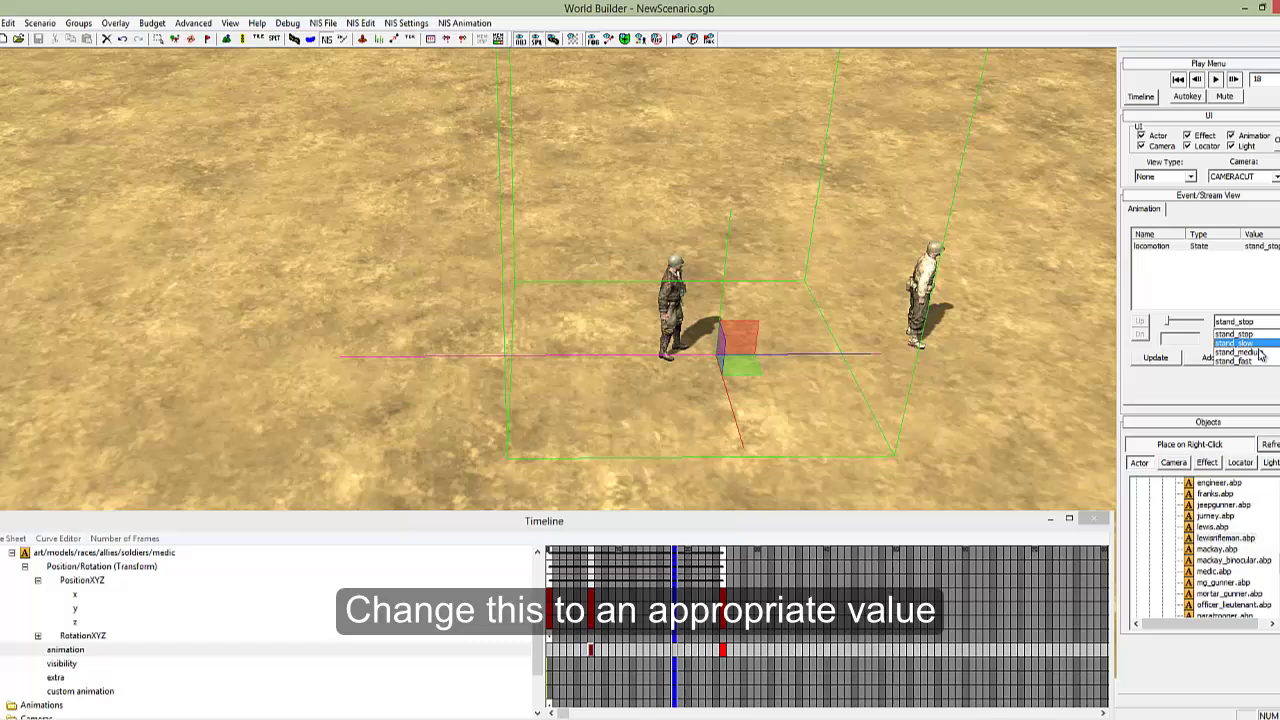
pyautogui.scroll(-3, 1260, 350)
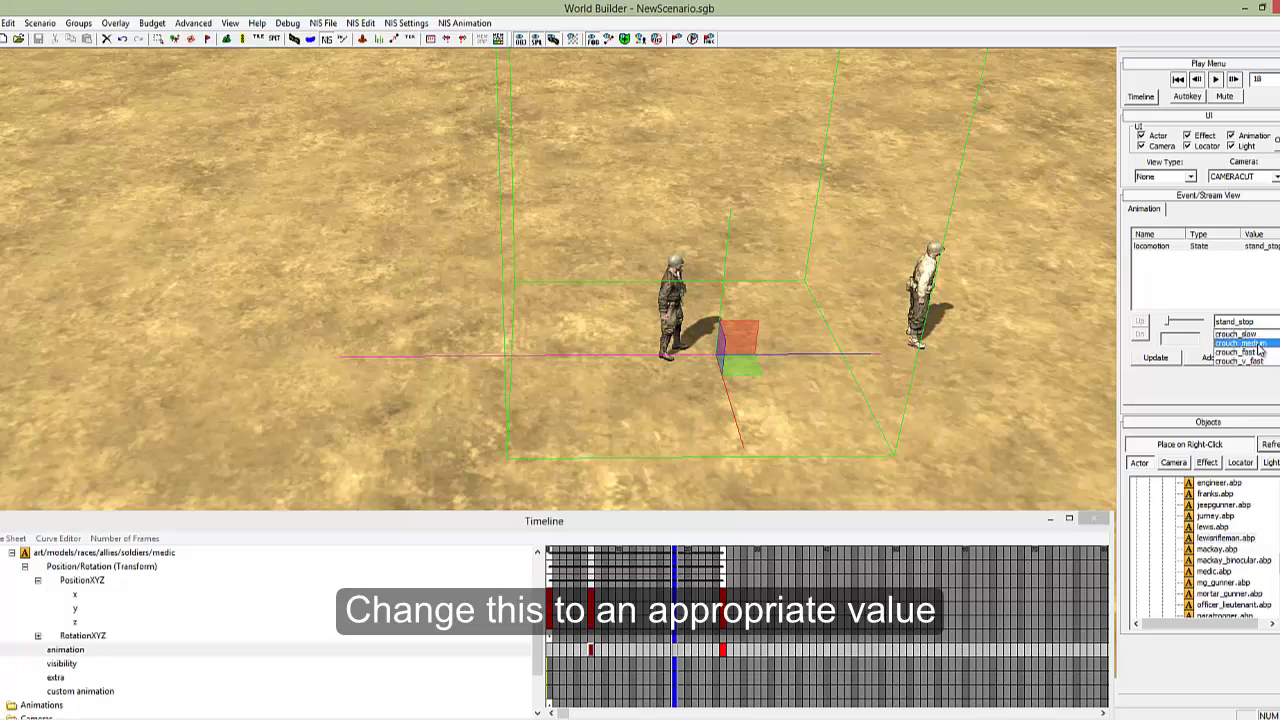
pyautogui.scroll(3, 1262, 346)
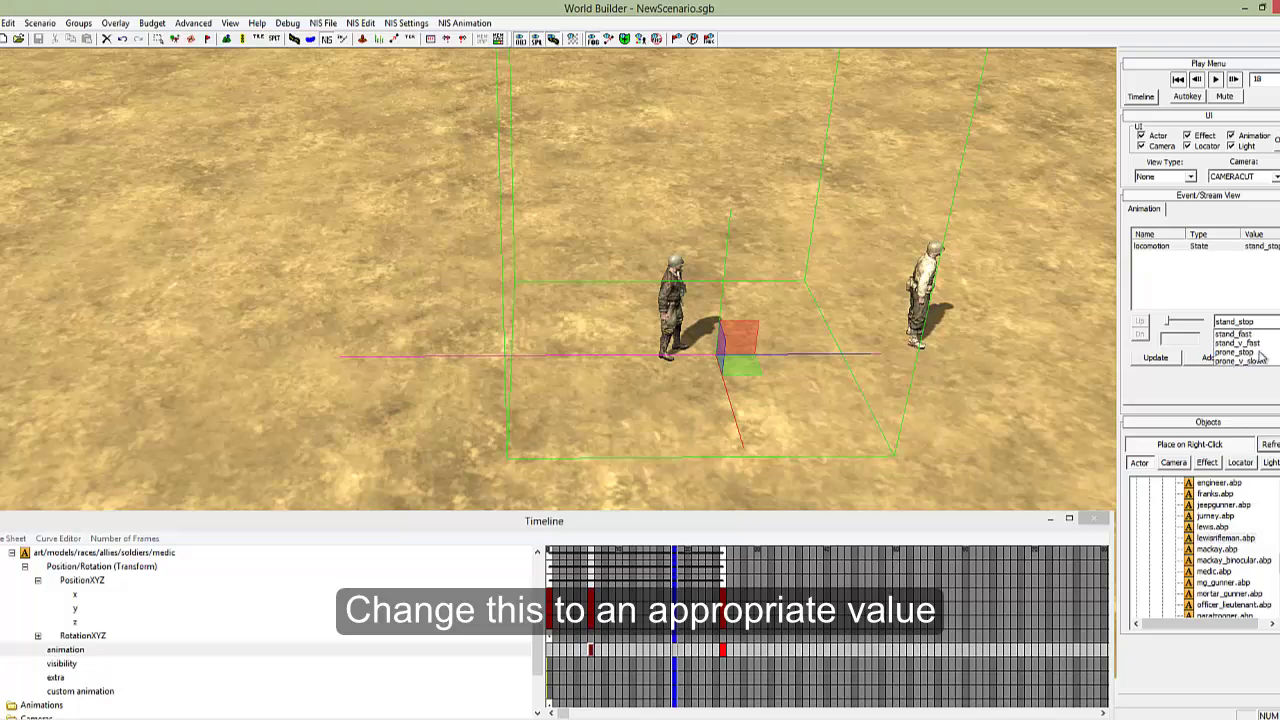
pyautogui.click(1240, 341)
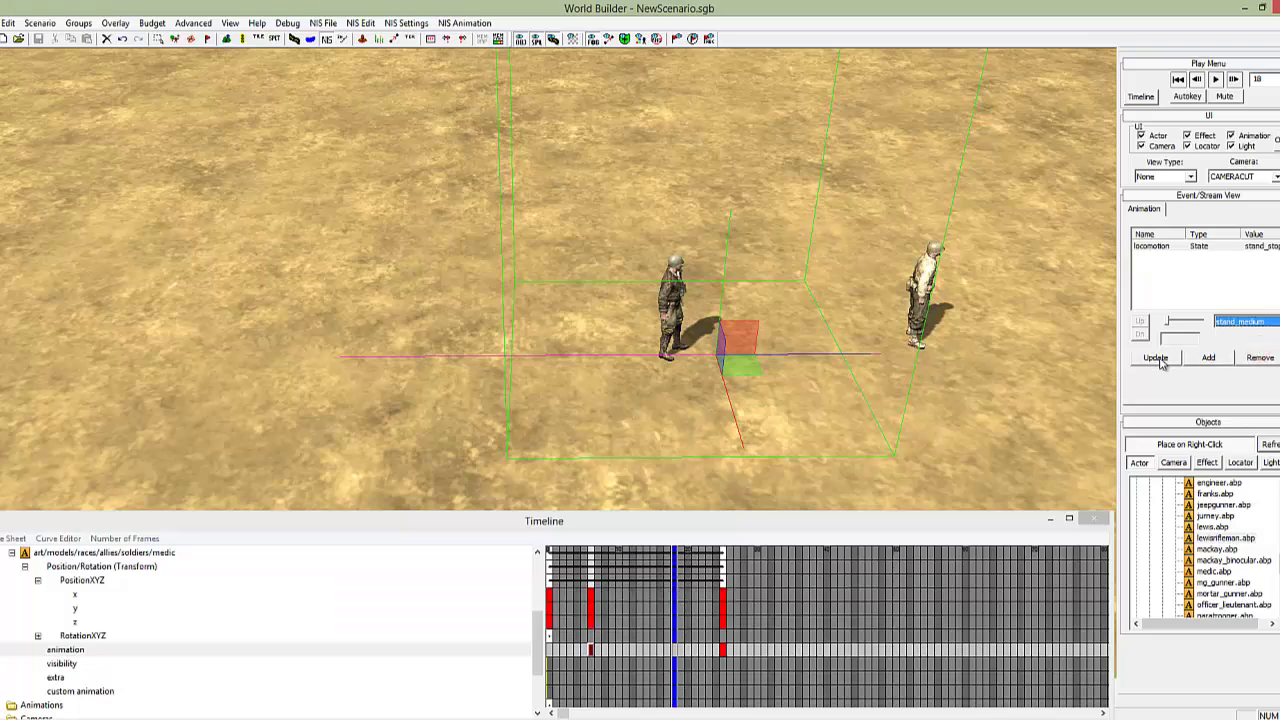
pyautogui.click(1156, 358)
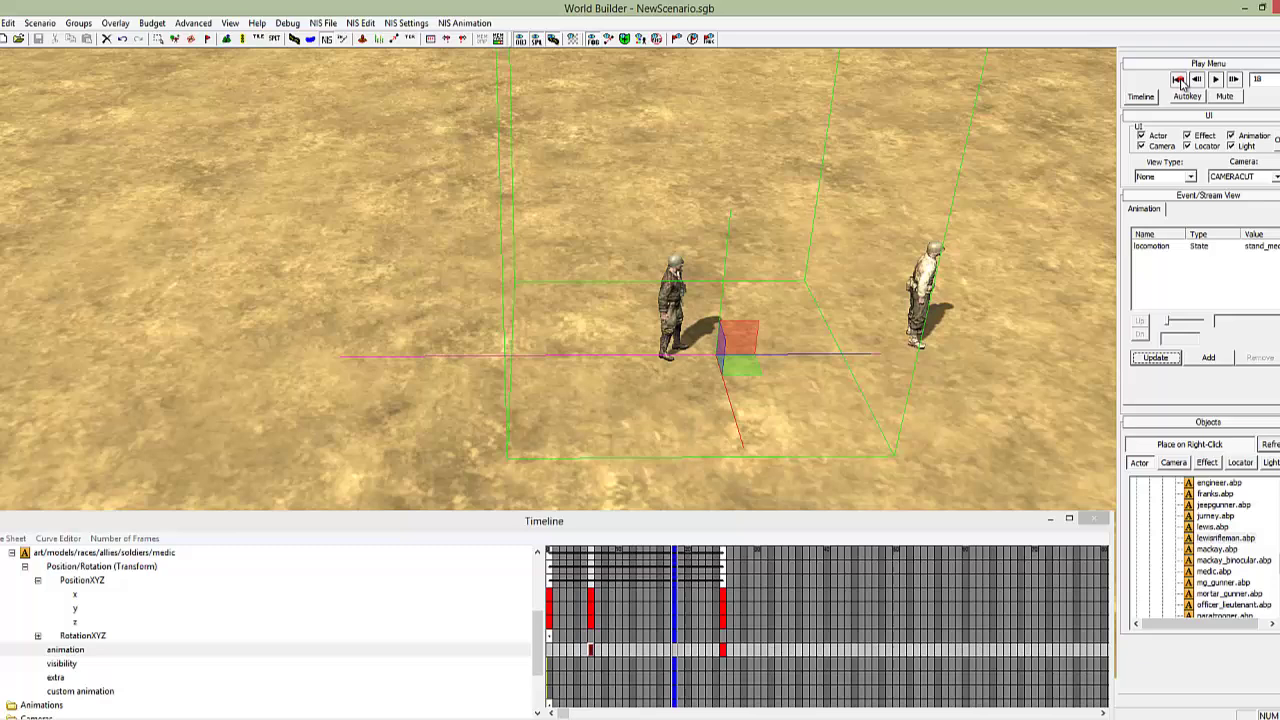
# Replay the scene from frame 0 to check the medic's walk toward the standing soldier, pausing at frame 20.
pyautogui.click(1178, 79)
pyautogui.click(1216, 82)
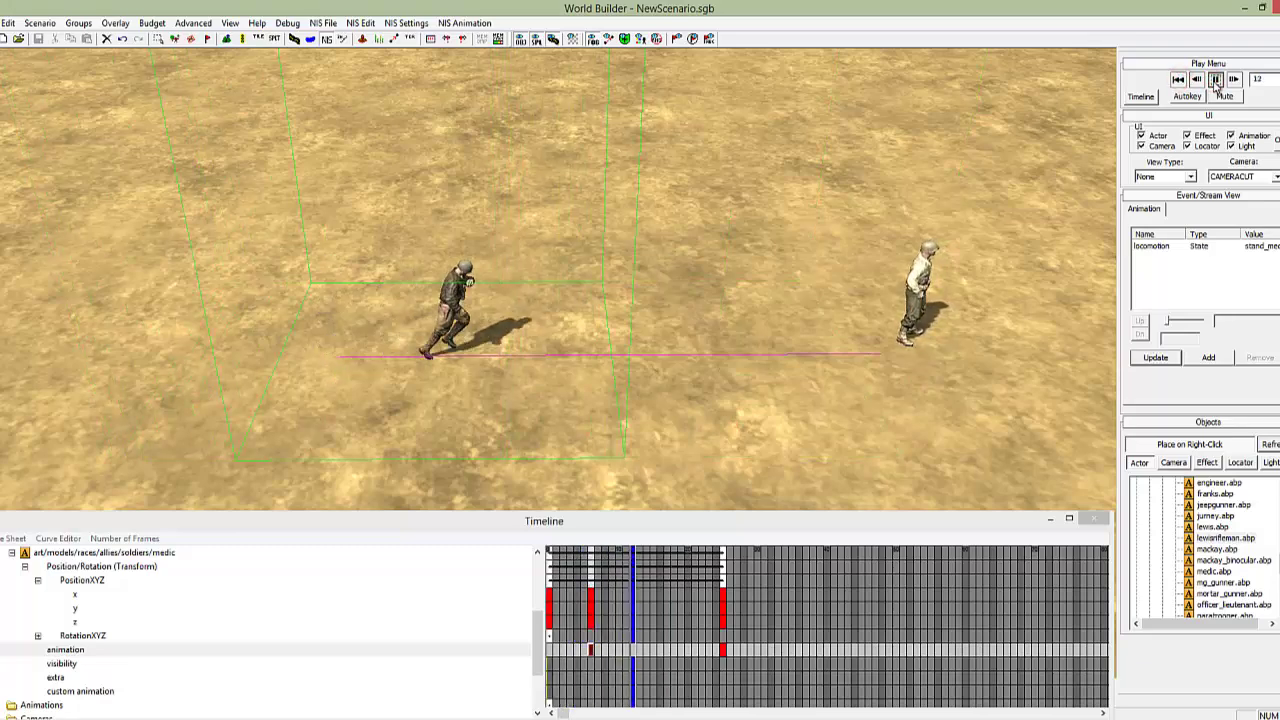
pyautogui.click(1216, 84)
pyautogui.moveTo(996, 241); pyautogui.dragTo(718, 299, button='right')
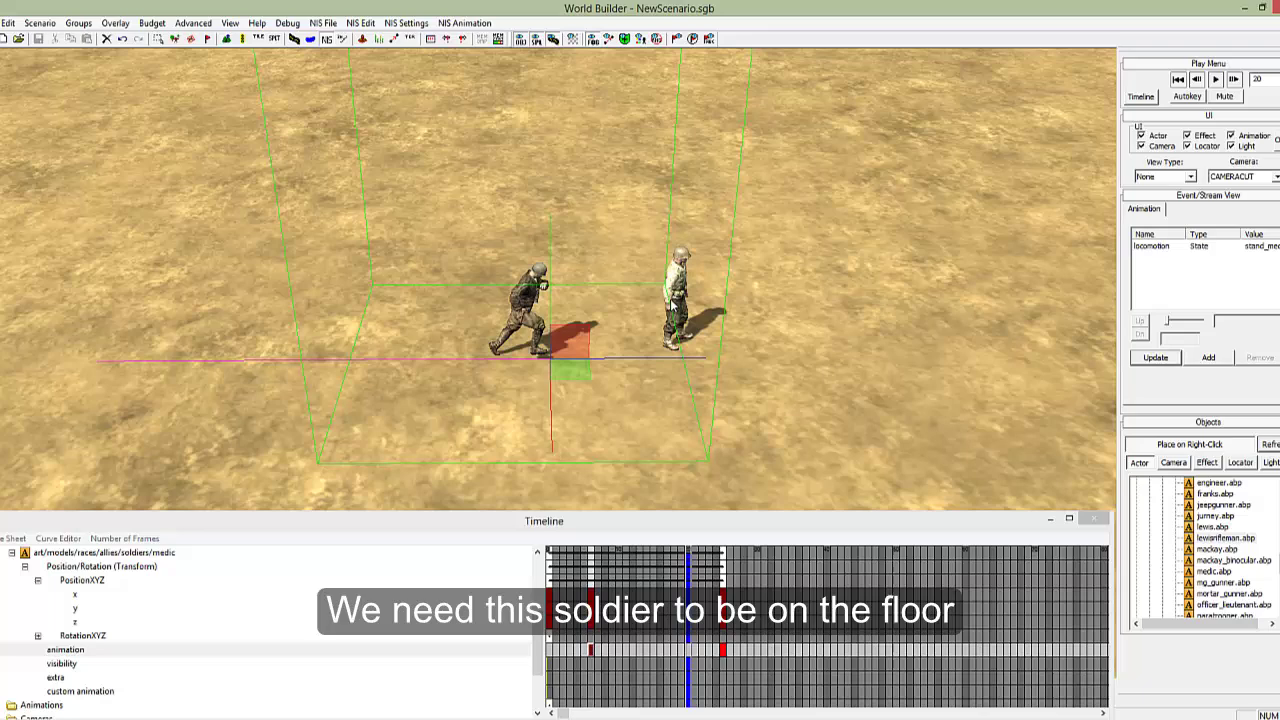
# Insert a keyframe at frame 0 of the standing lewisrifleman's animation track and add the wounded_state state to it.
pyautogui.click(672, 306)
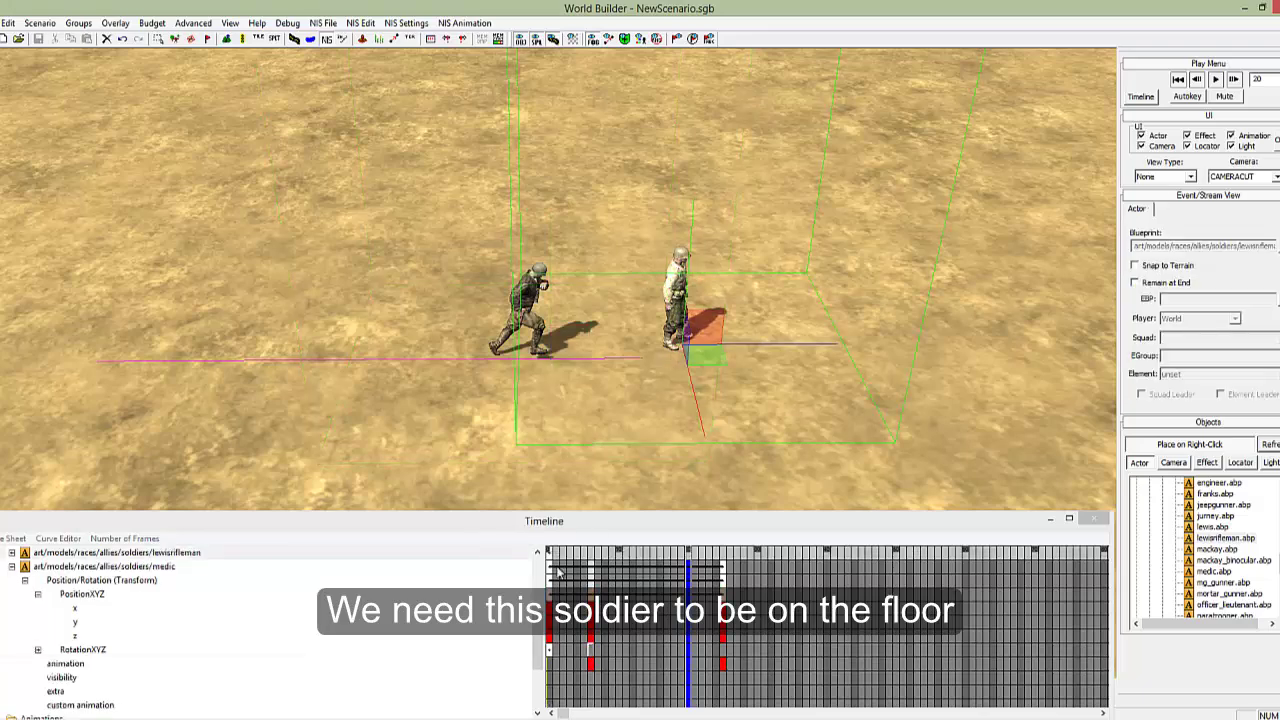
pyautogui.click(13, 567)
pyautogui.click(11, 594)
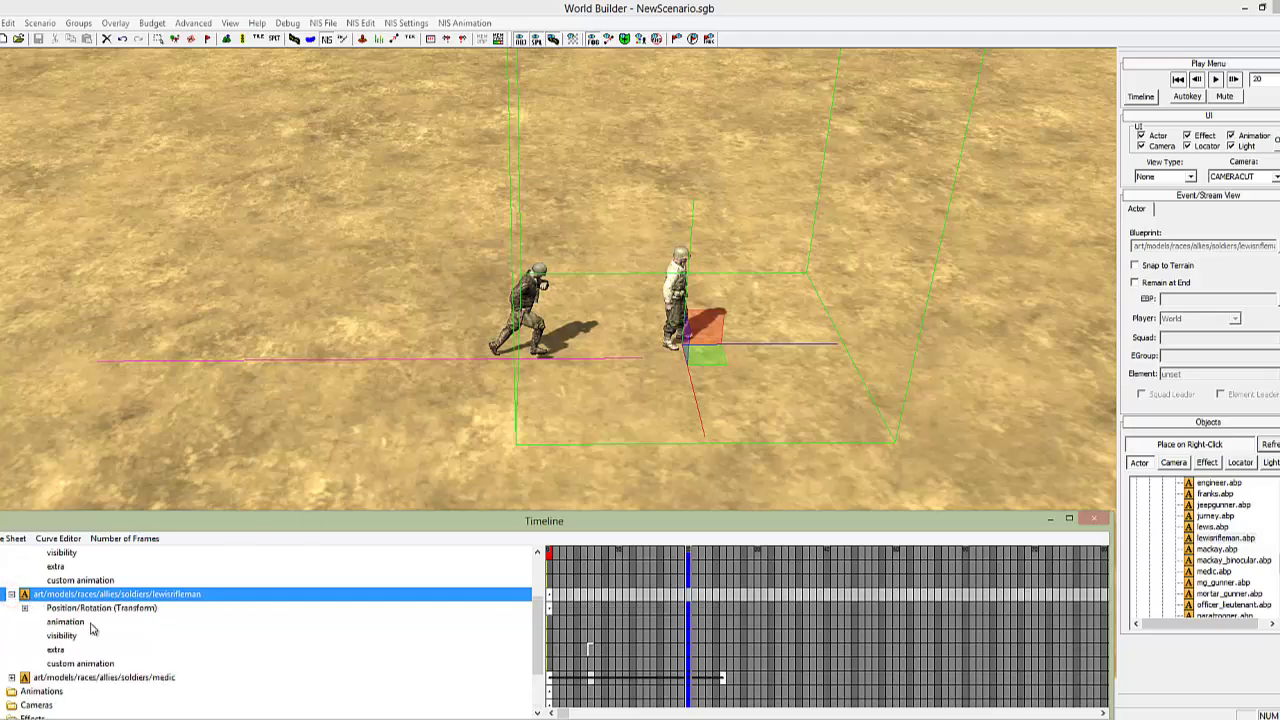
pyautogui.click(60, 622)
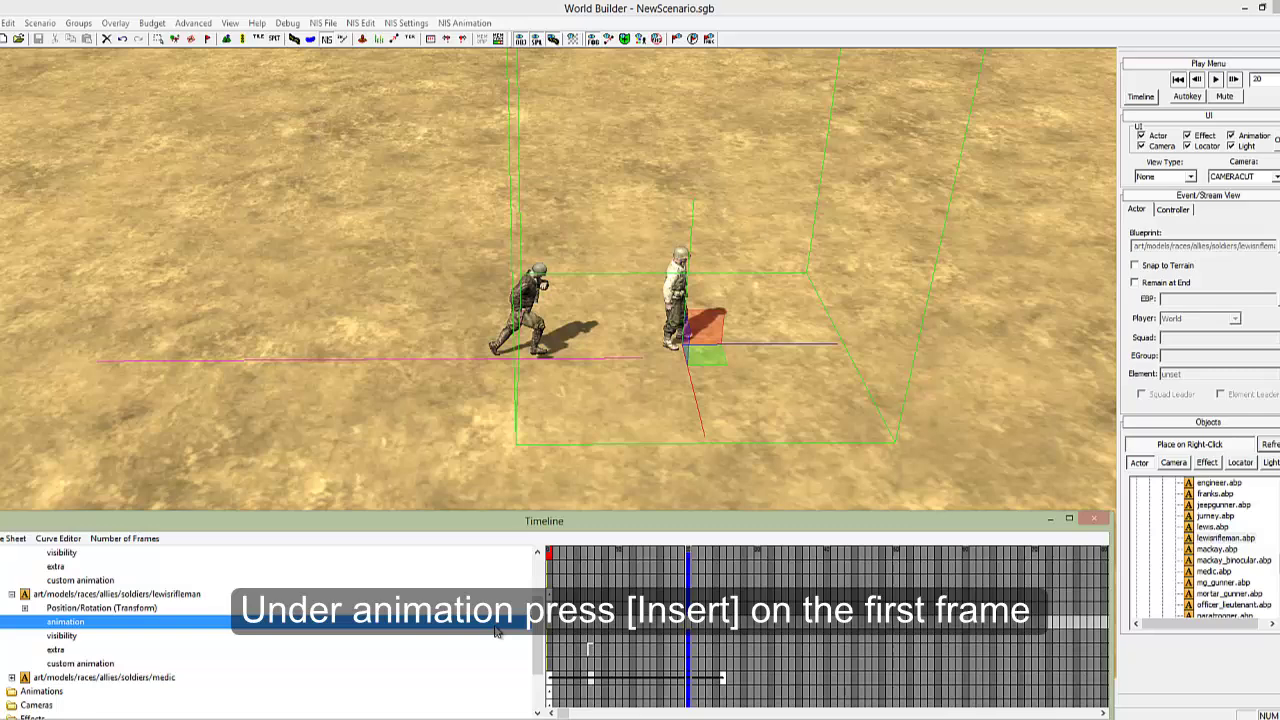
pyautogui.click(550, 626)
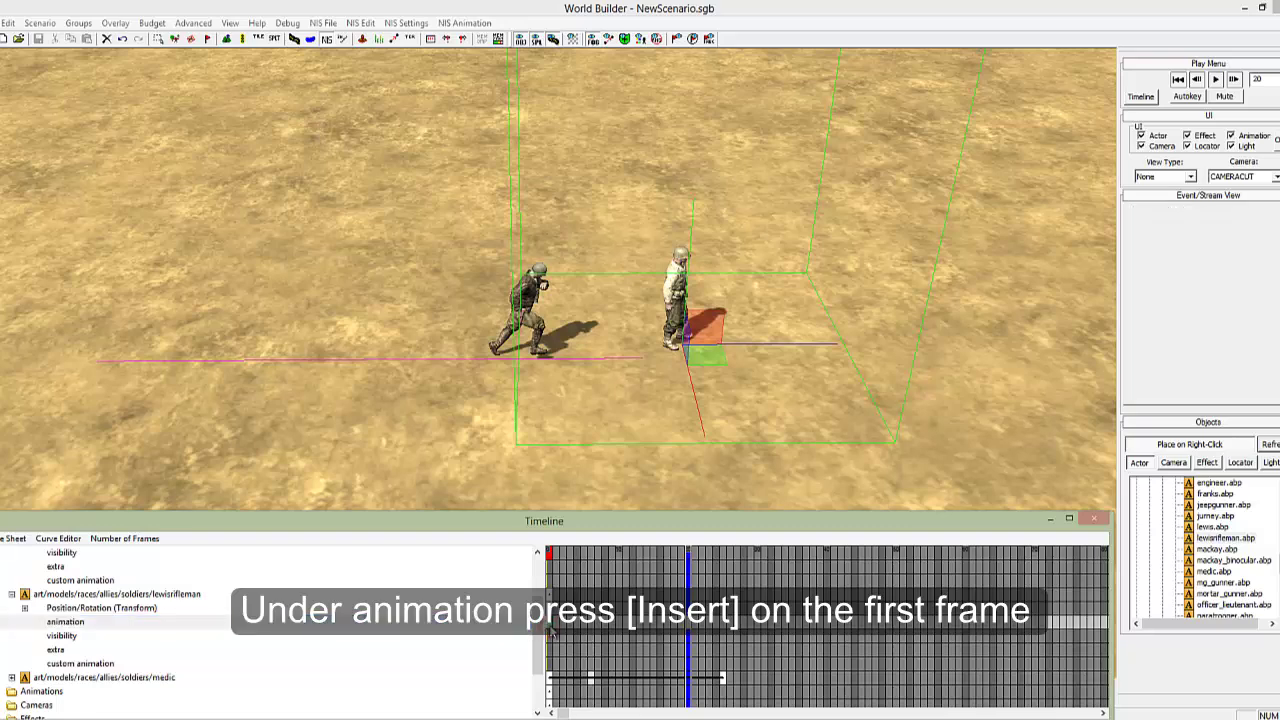
pyautogui.press('Insert')
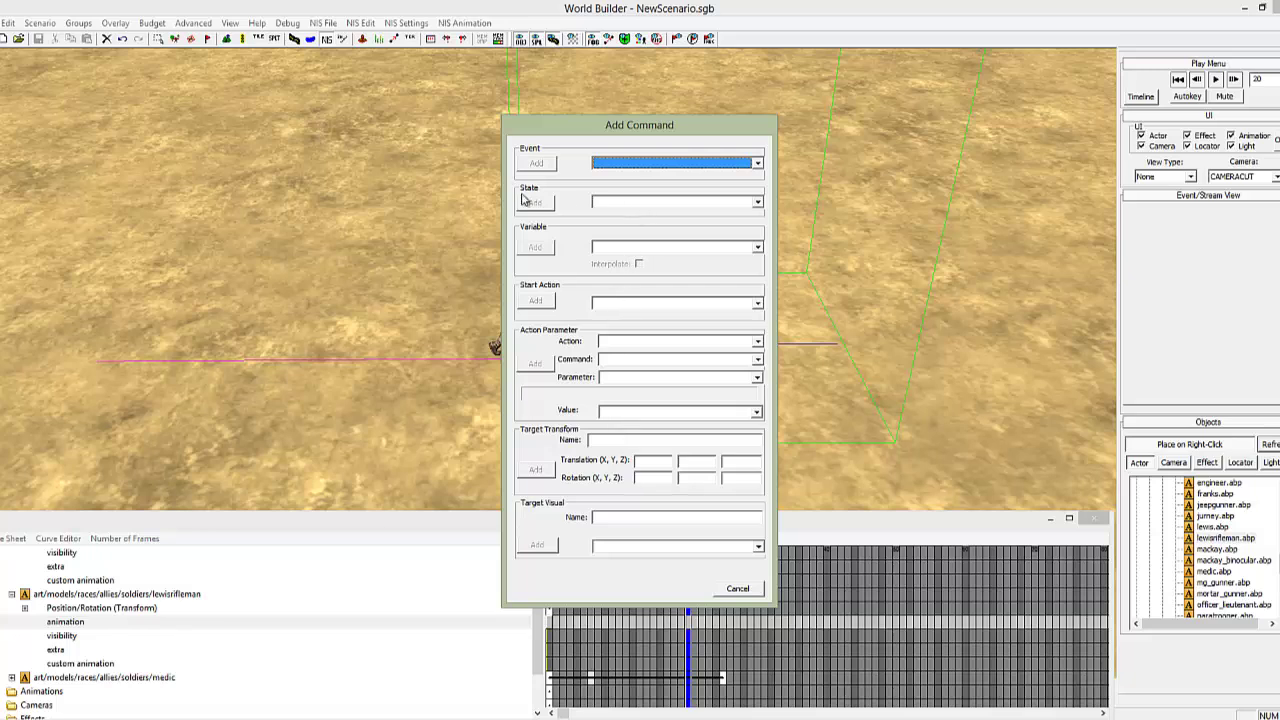
pyautogui.click(627, 204)
pyautogui.press('End')
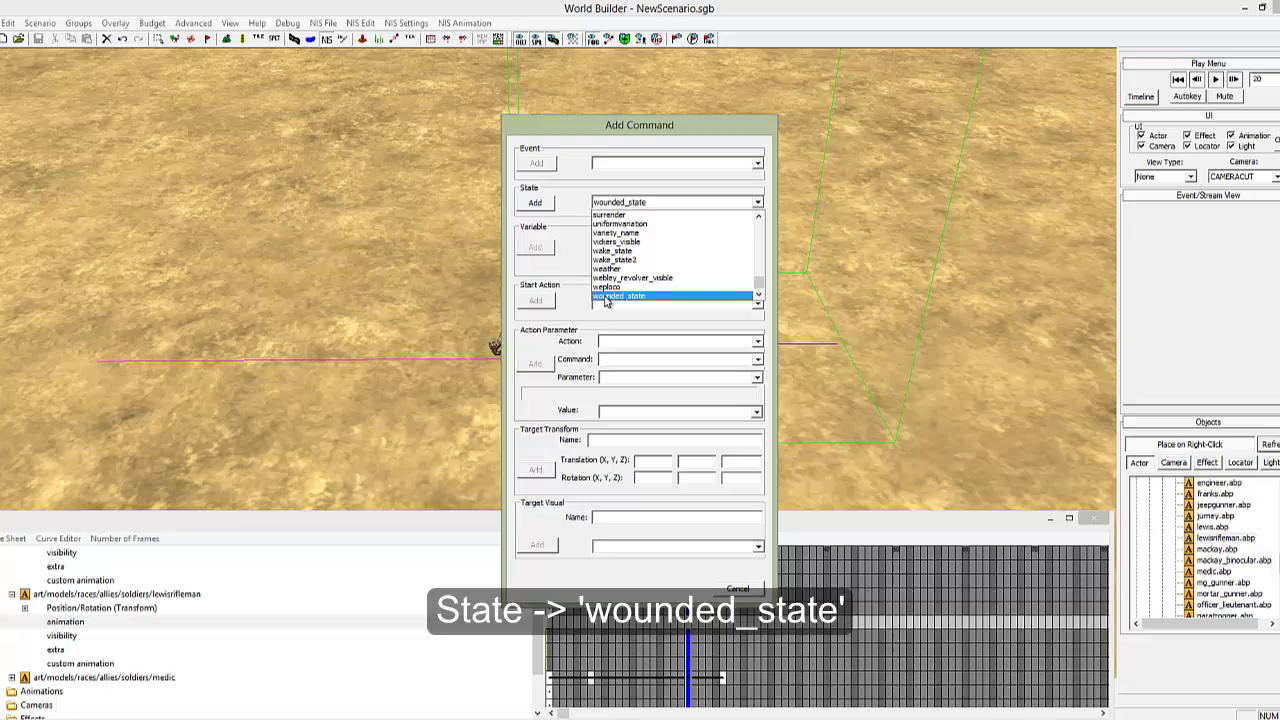
pyautogui.click(649, 297)
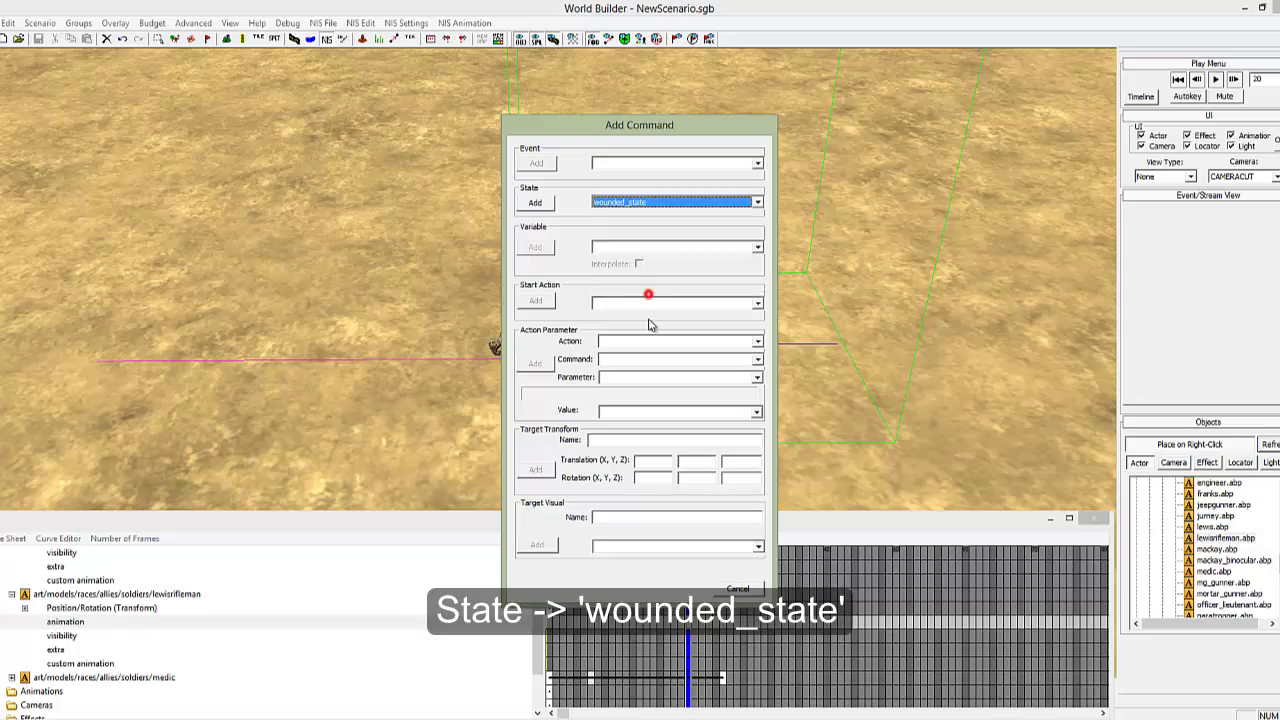
pyautogui.click(537, 204)
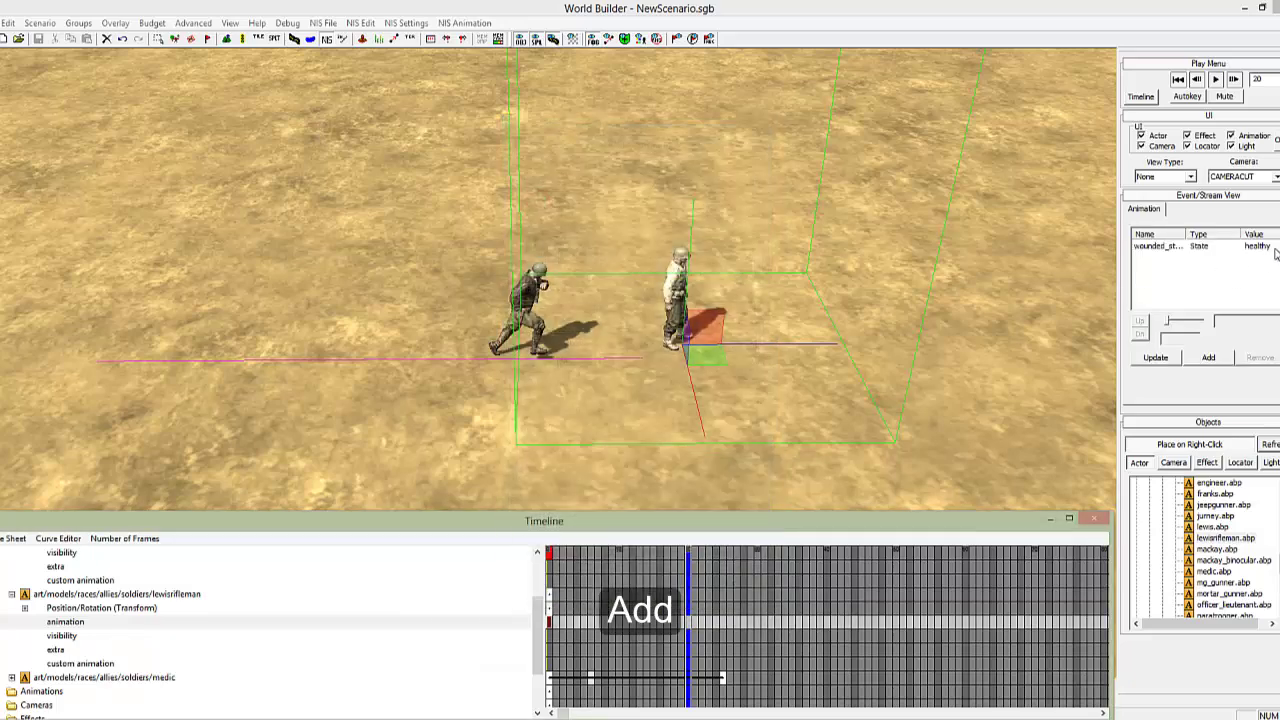
# Set the value of the rifleman's wounded_state to wounded and update the keyframe.
pyautogui.click(1240, 321)
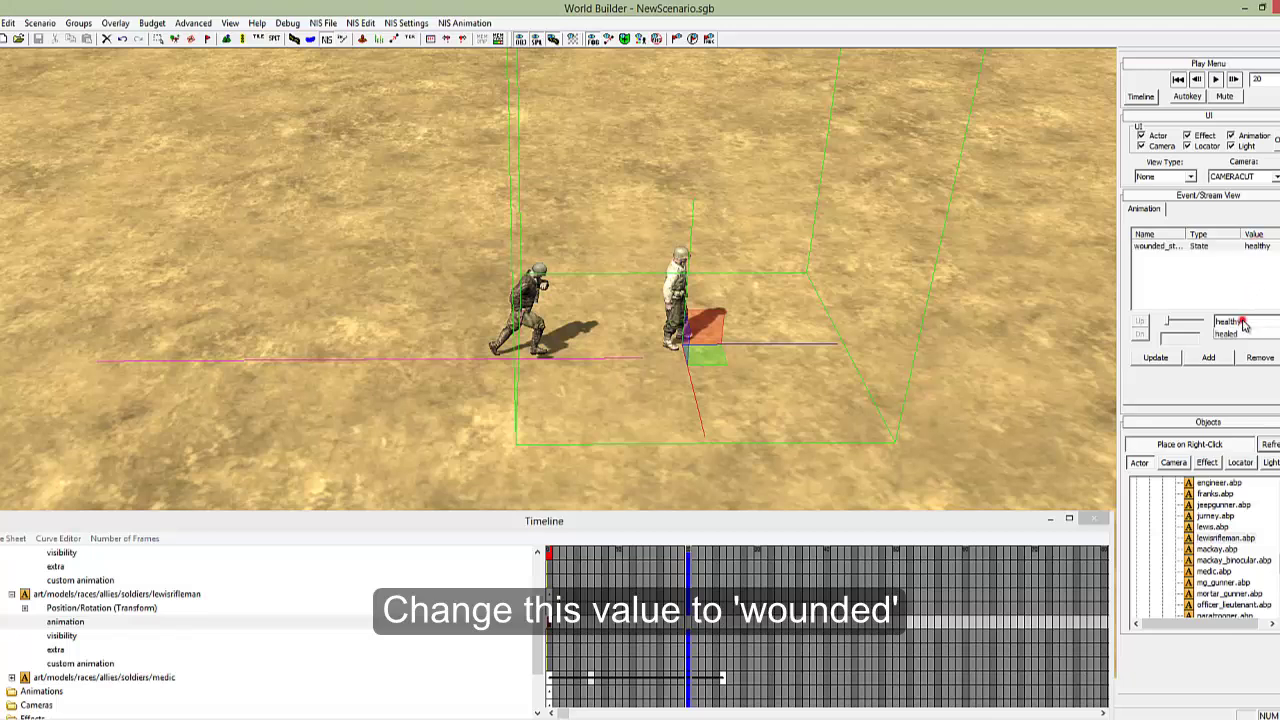
pyautogui.click(1243, 344)
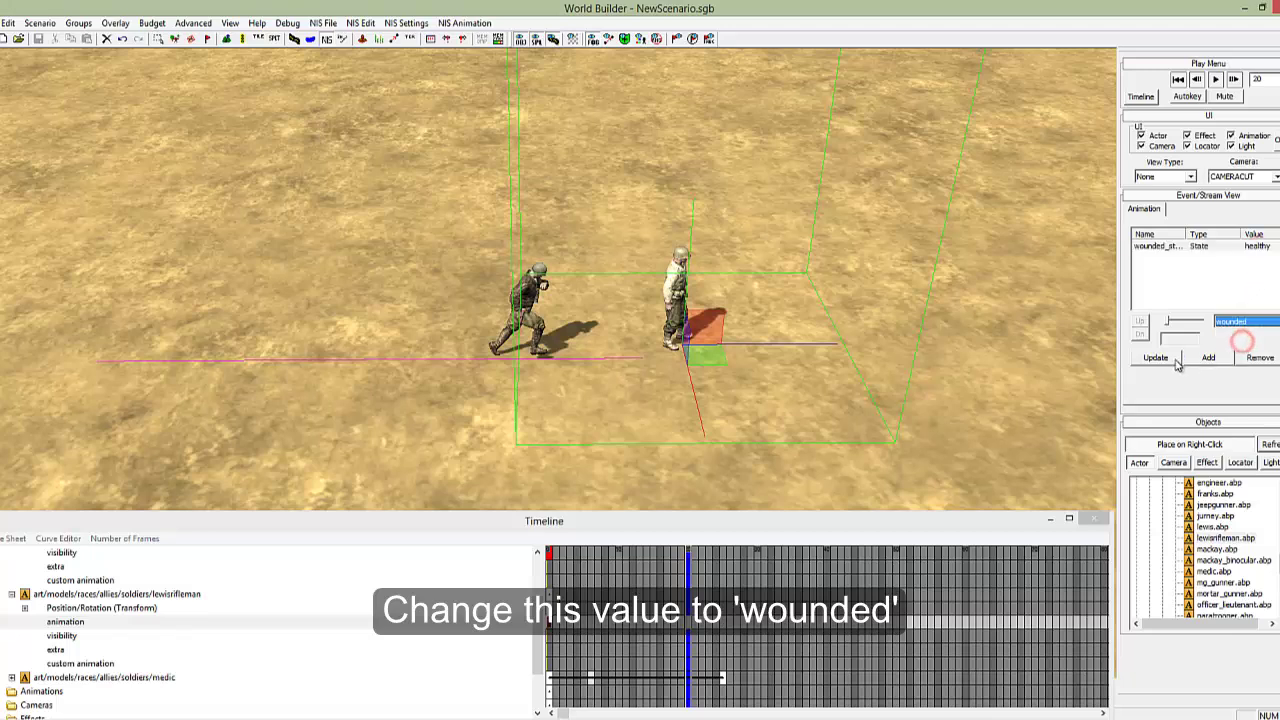
pyautogui.click(1157, 358)
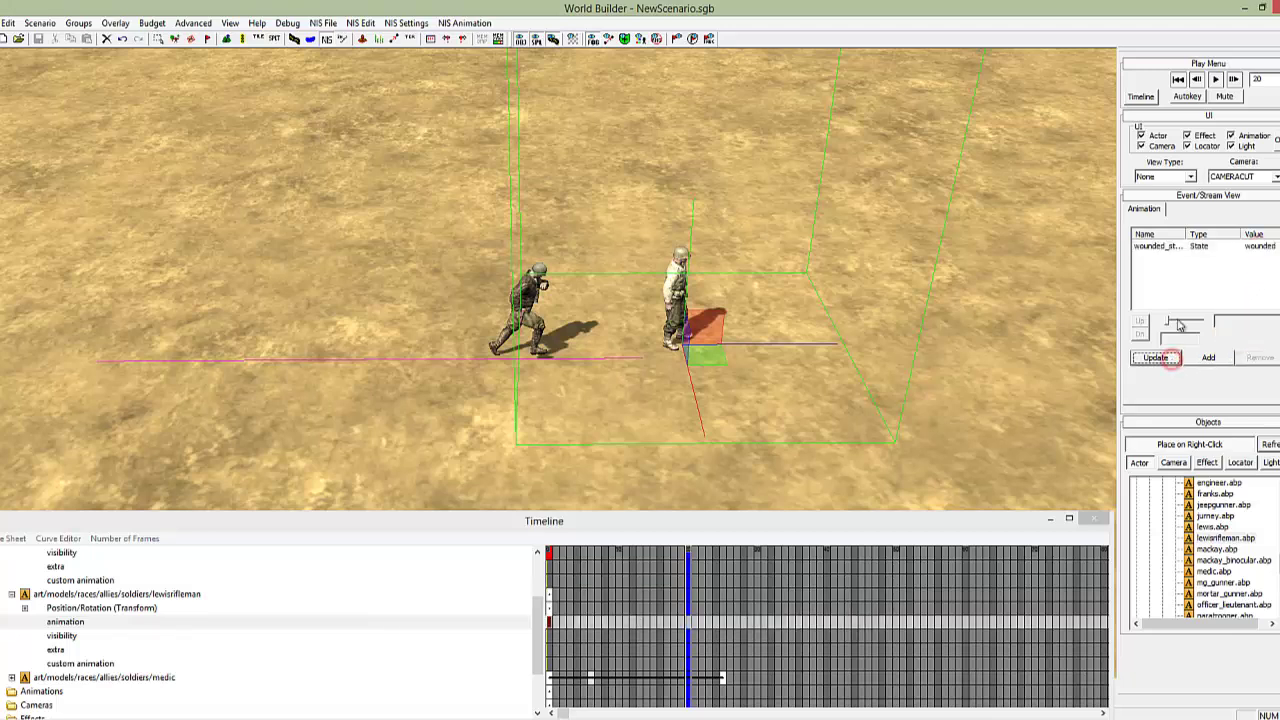
# Play the scene from frame 0, pause at frame 37, and examine the kneeling medic beside the wounded soldier up close.
pyautogui.click(1179, 80)
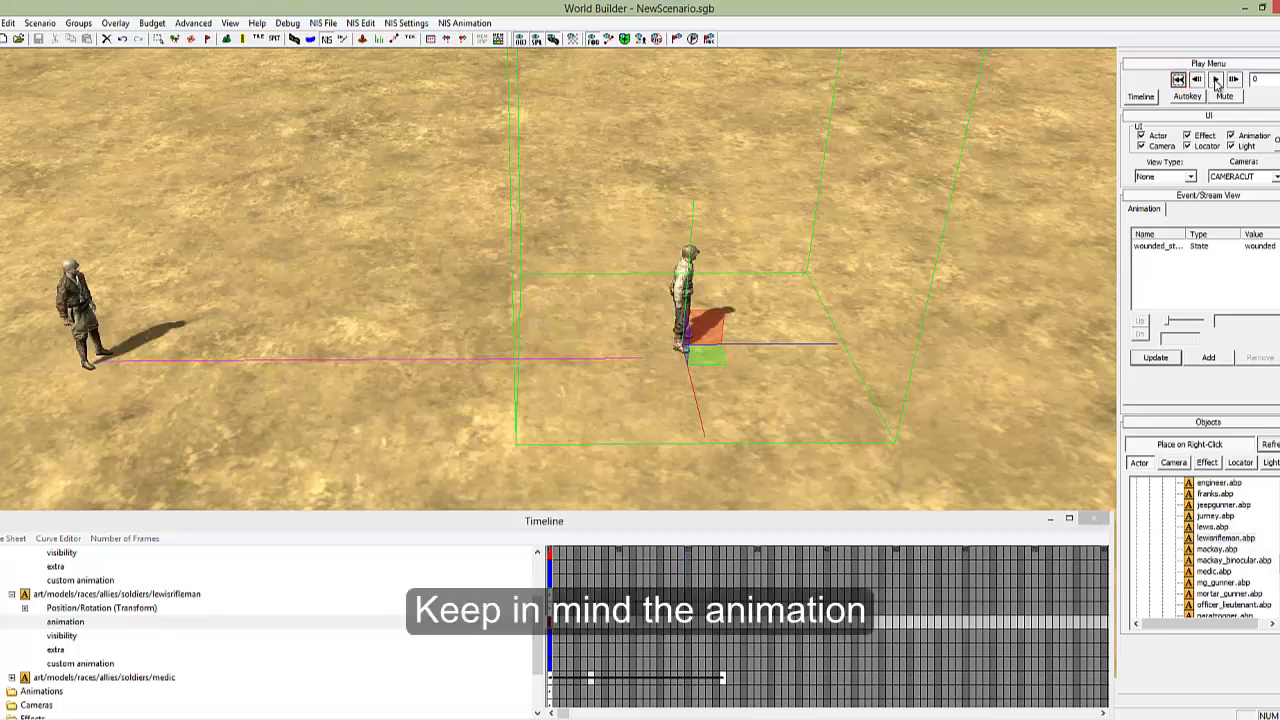
pyautogui.click(1215, 80)
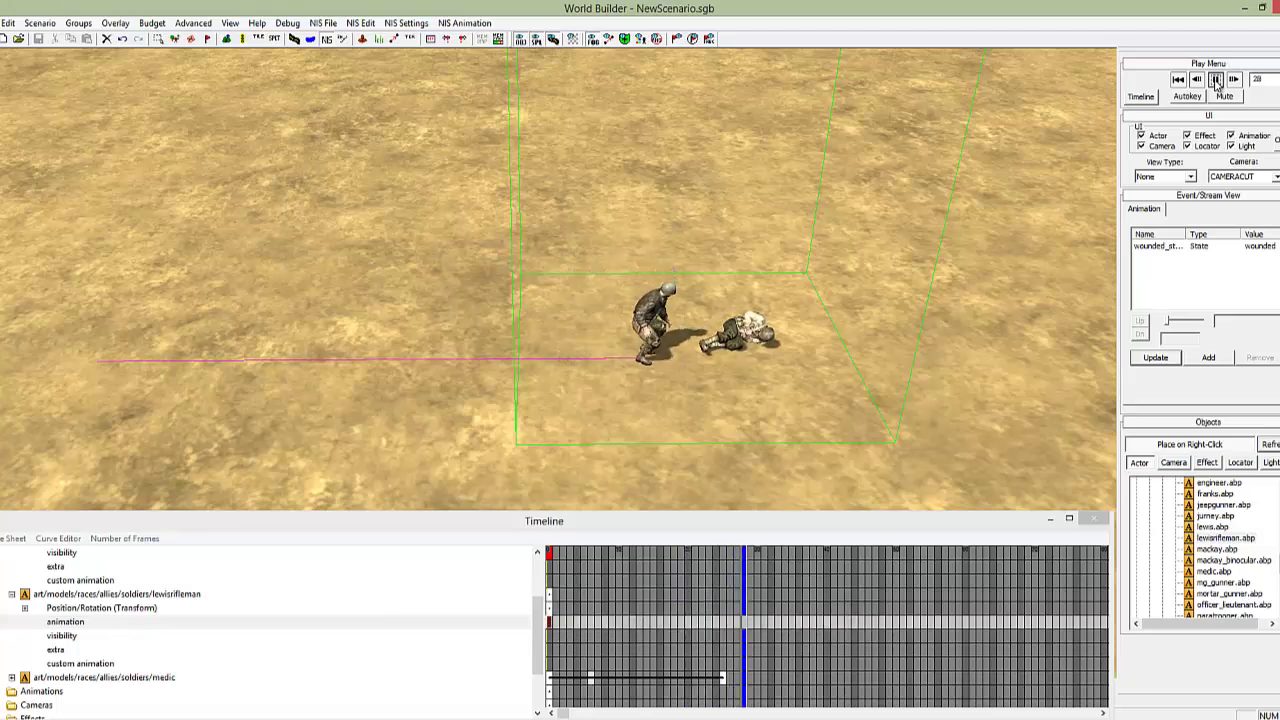
pyautogui.click(1215, 80)
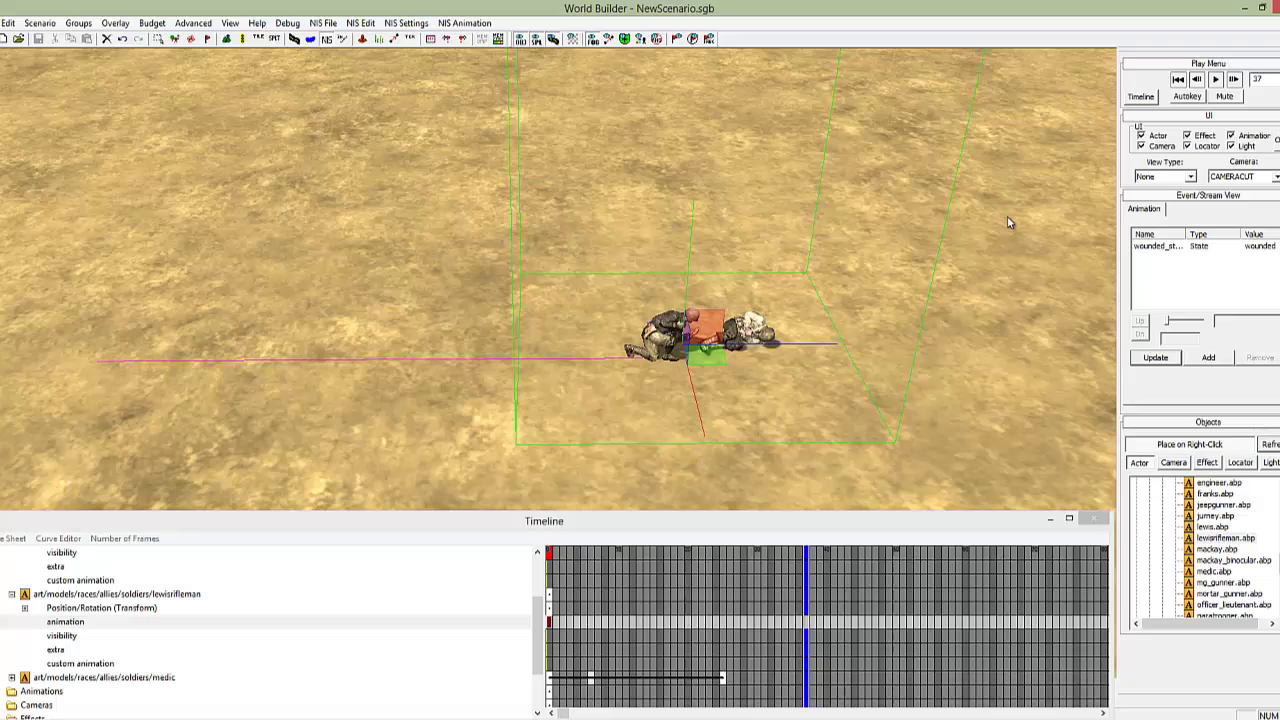
pyautogui.scroll(5, 743, 357)
pyautogui.press('Right')
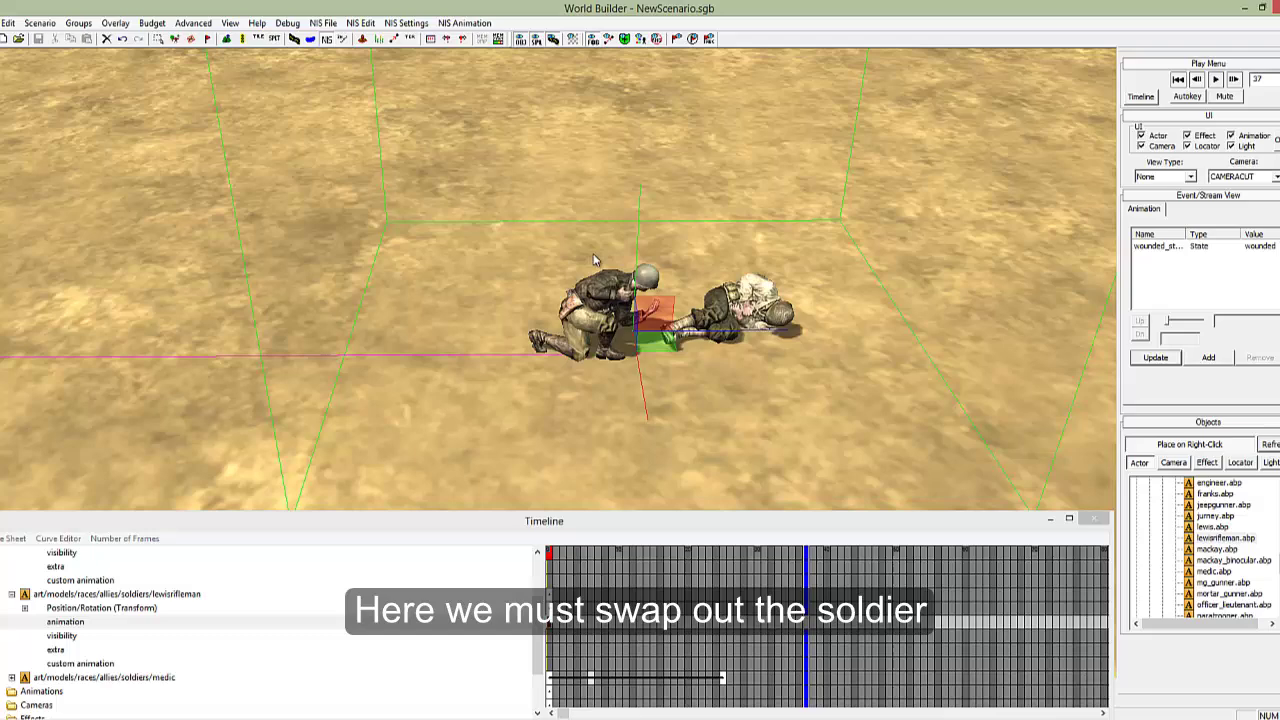
# Insert a keyframe at frame 25 of the wounded soldier's visibility track and set its value to False.
pyautogui.click(162, 595)
pyautogui.click(62, 637)
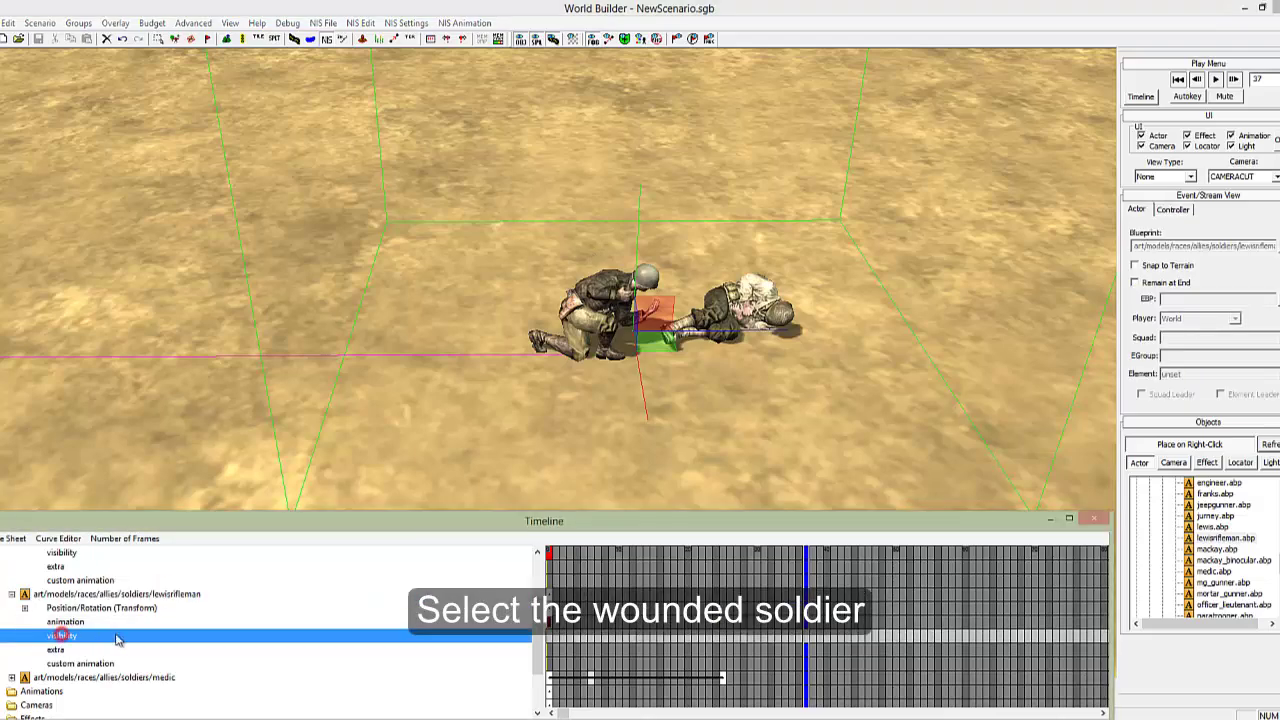
pyautogui.click(726, 644)
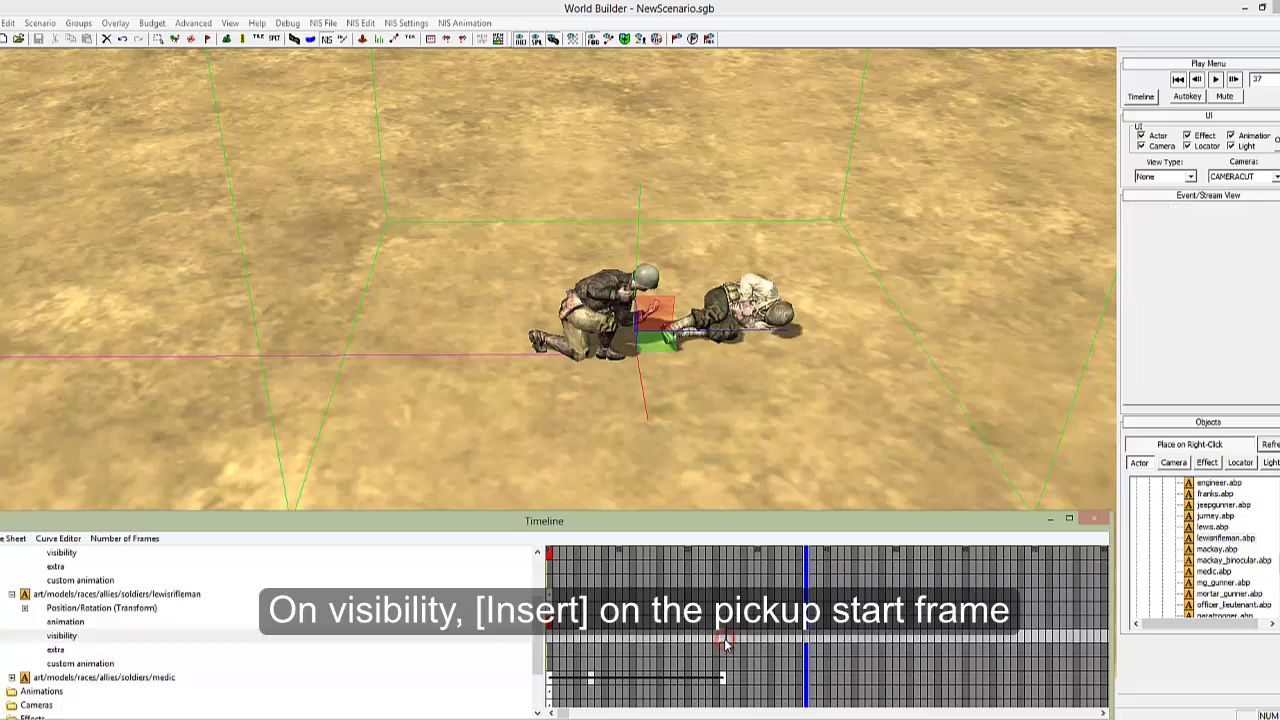
pyautogui.press('Insert')
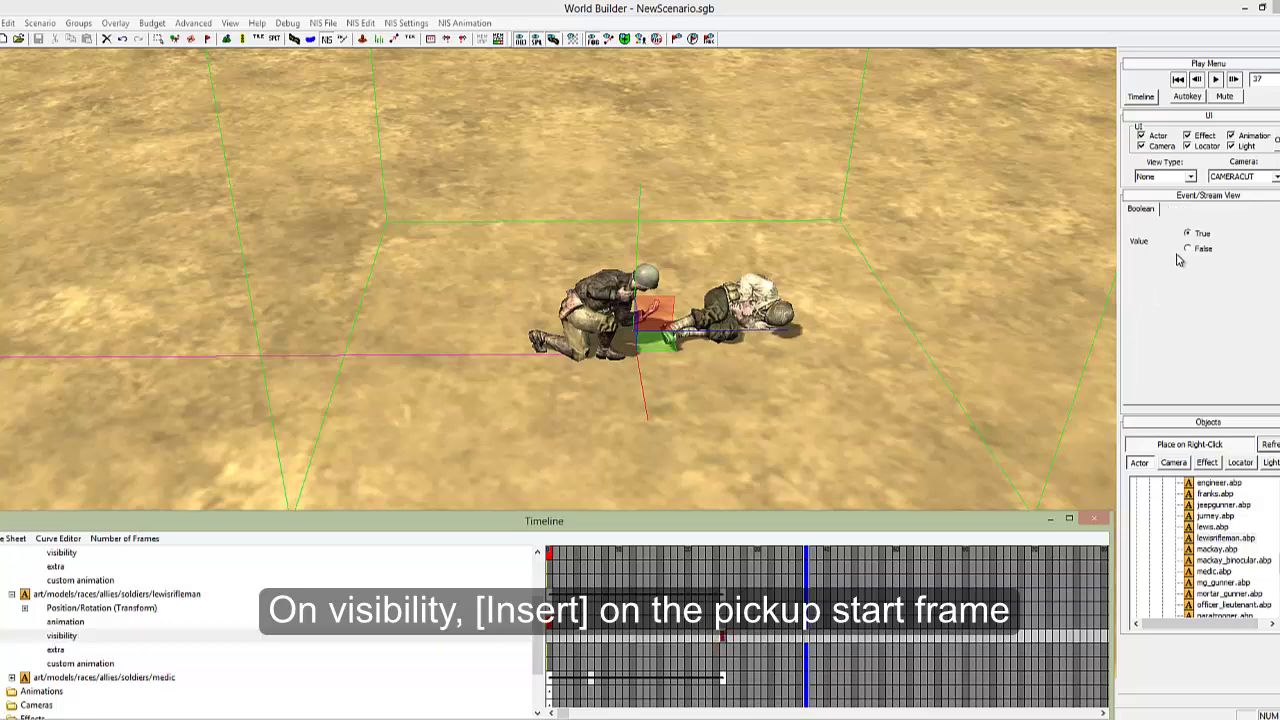
pyautogui.click(1190, 249)
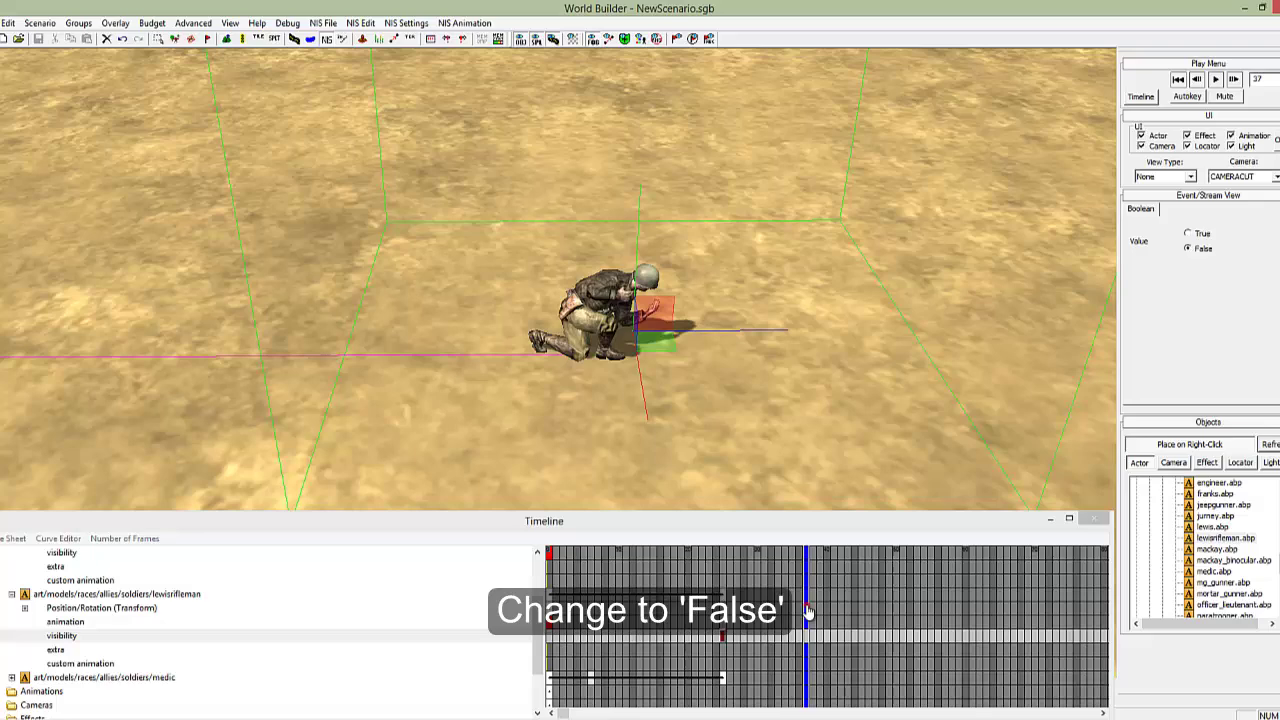
# Insert a keyframe at frame 25 of the other, hidden lewisrifleman's visibility track with the value True.
pyautogui.moveTo(808, 611); pyautogui.dragTo(720, 624)
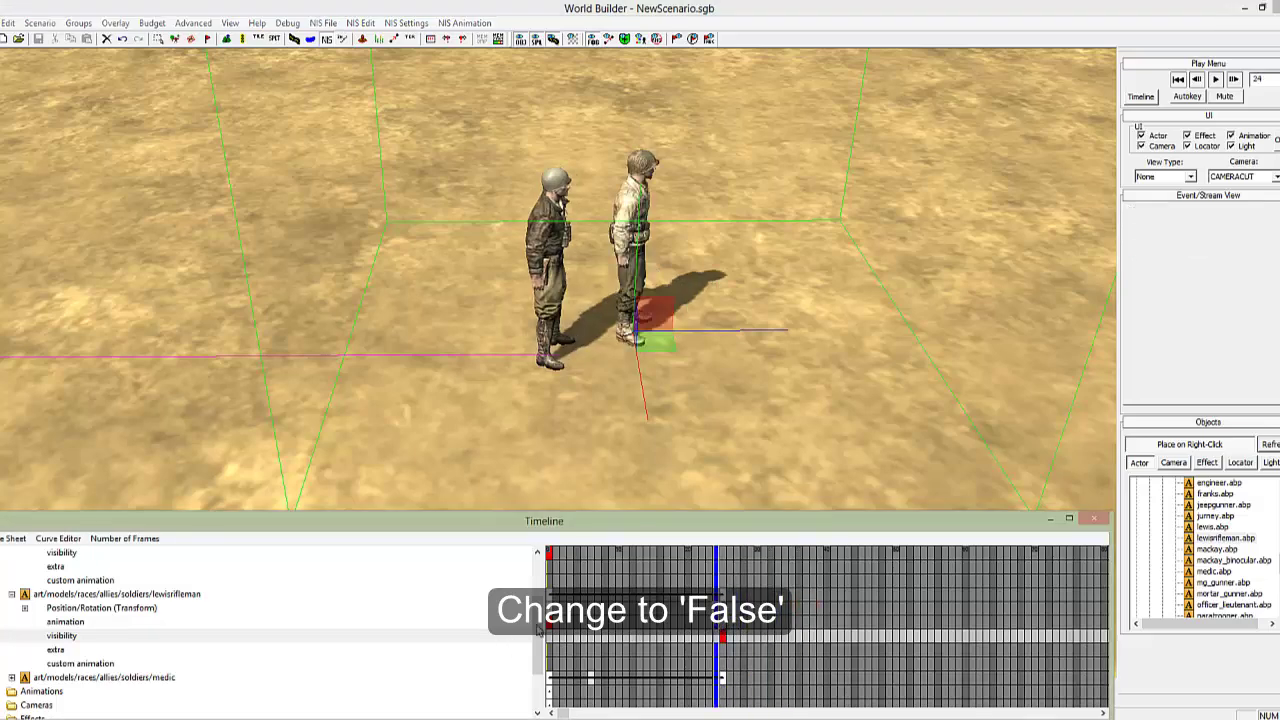
pyautogui.moveTo(537, 625); pyautogui.dragTo(525, 585)
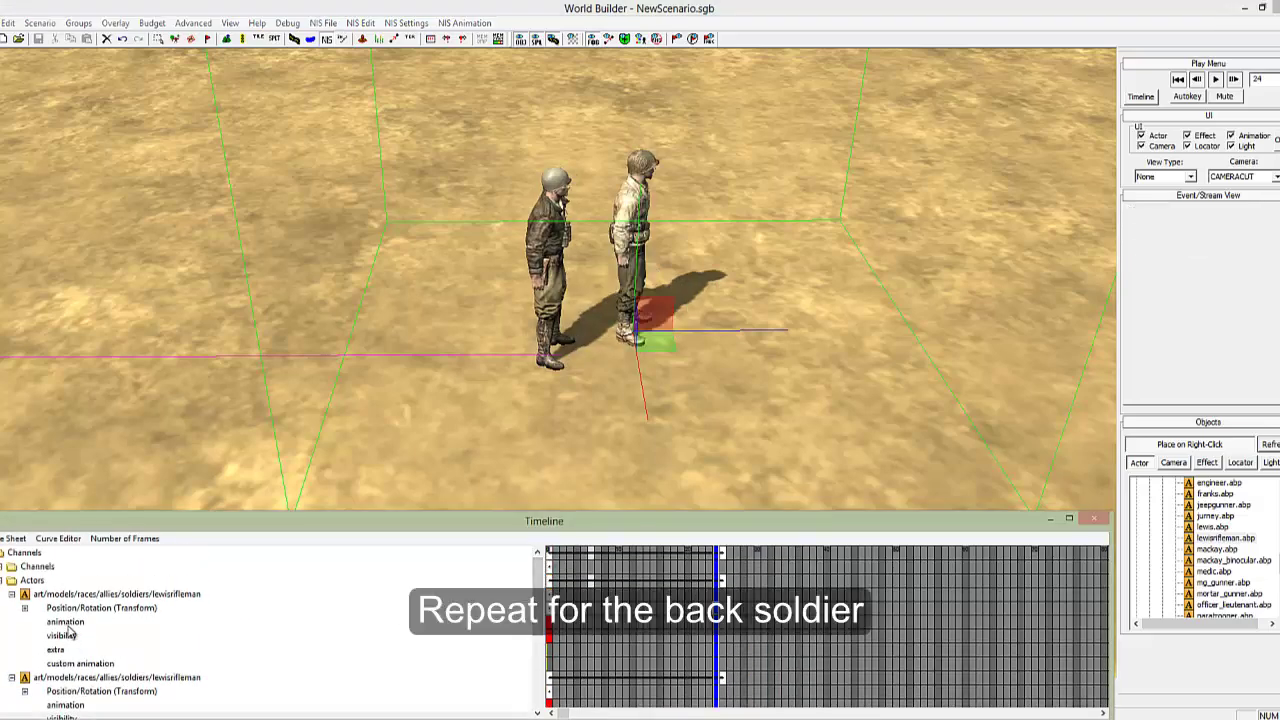
pyautogui.click(111, 638)
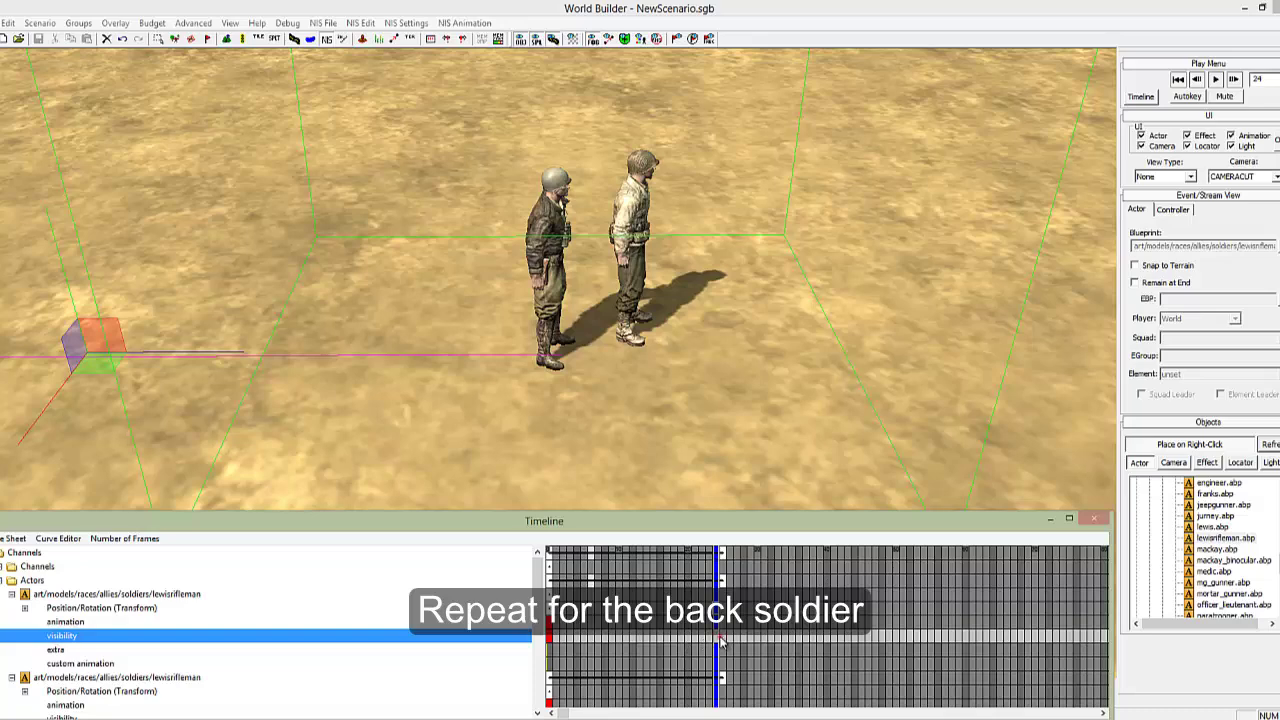
pyautogui.click(719, 636)
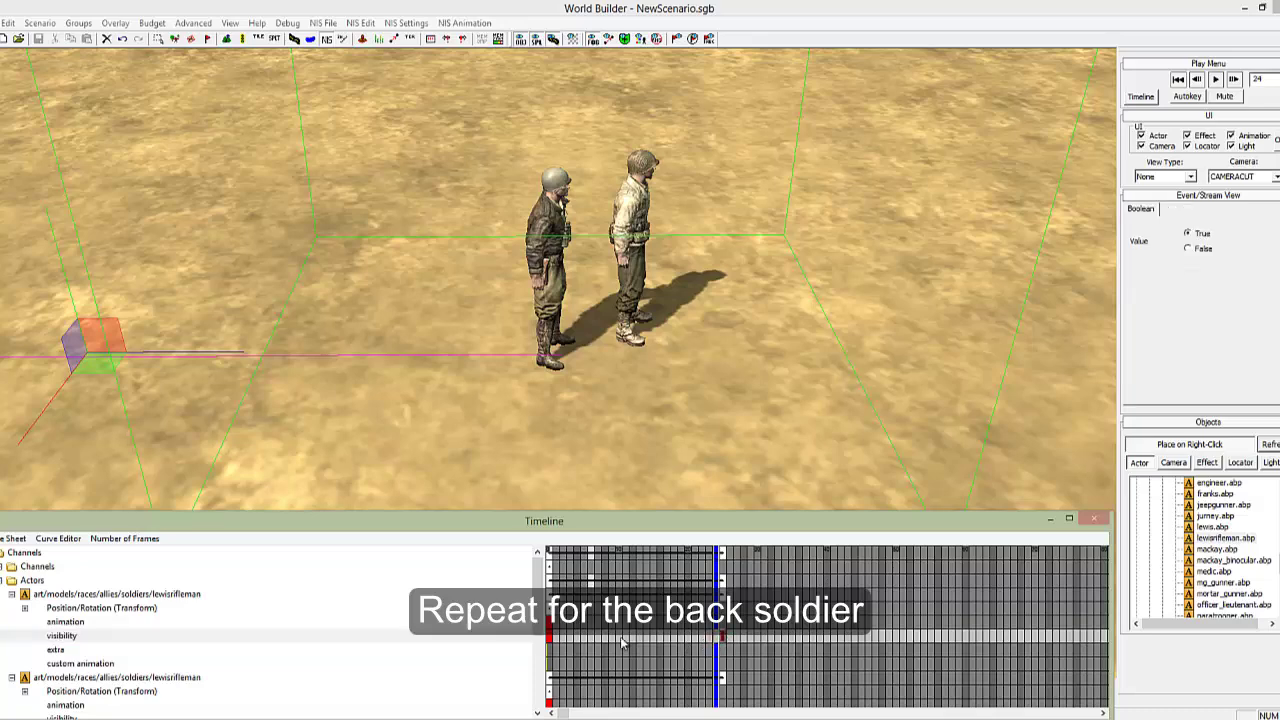
pyautogui.click(1205, 234)
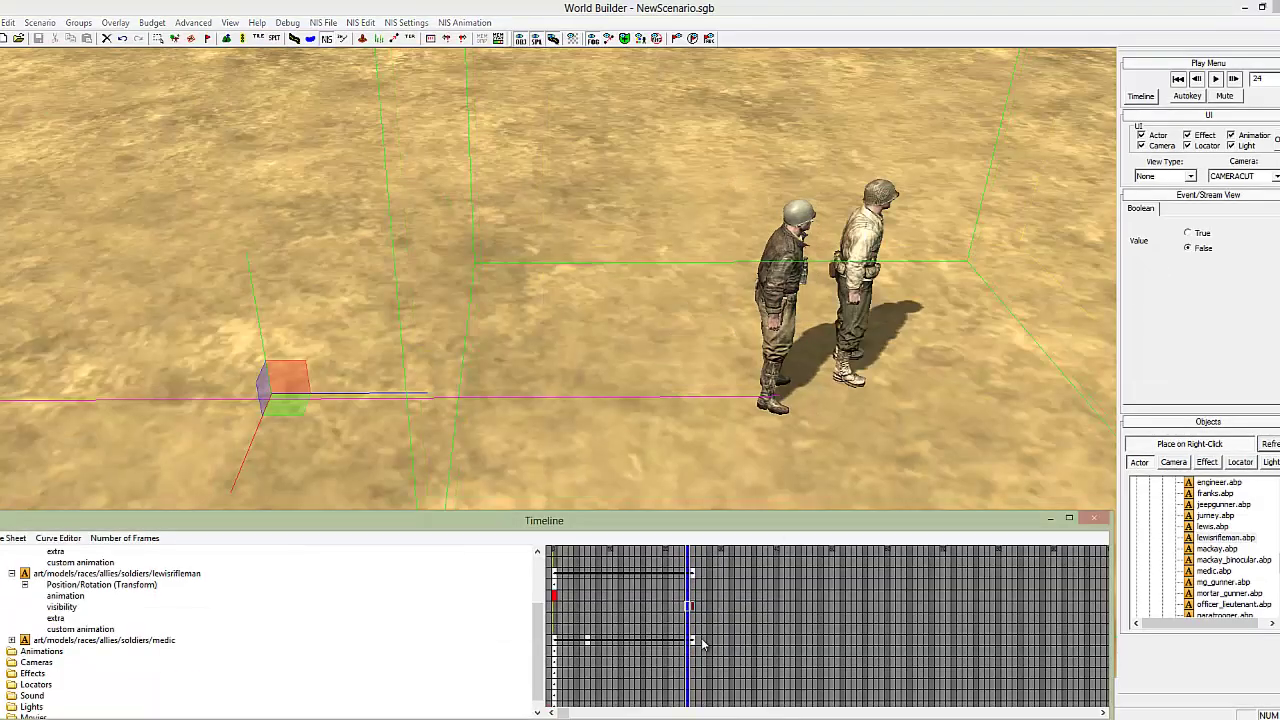
# Scrub between frames 24 and 25 to check how the two riflemen swap at the pickup start.
pyautogui.moveTo(689, 633); pyautogui.dragTo(695, 632)
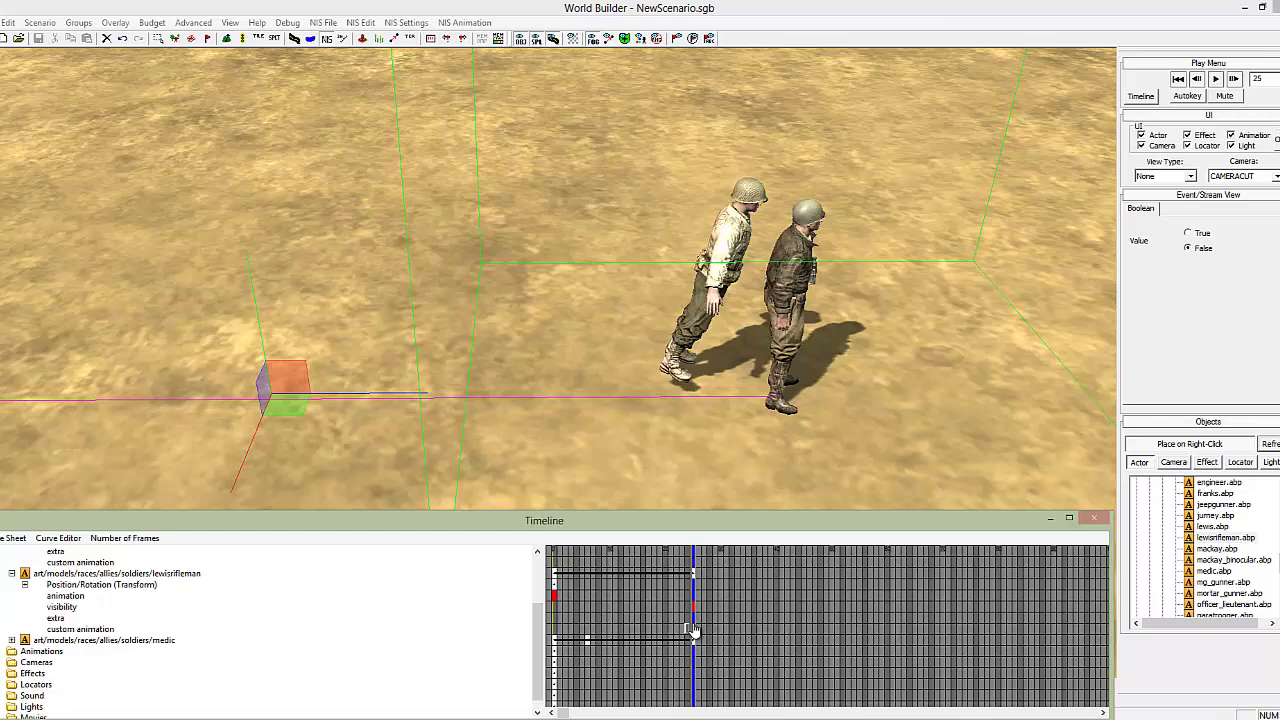
pyautogui.moveTo(722, 375); pyautogui.dragTo(548, 369, button='middle')
pyautogui.scroll(-3, 549, 362)
pyautogui.moveTo(727, 409); pyautogui.dragTo(551, 367, button='middle')
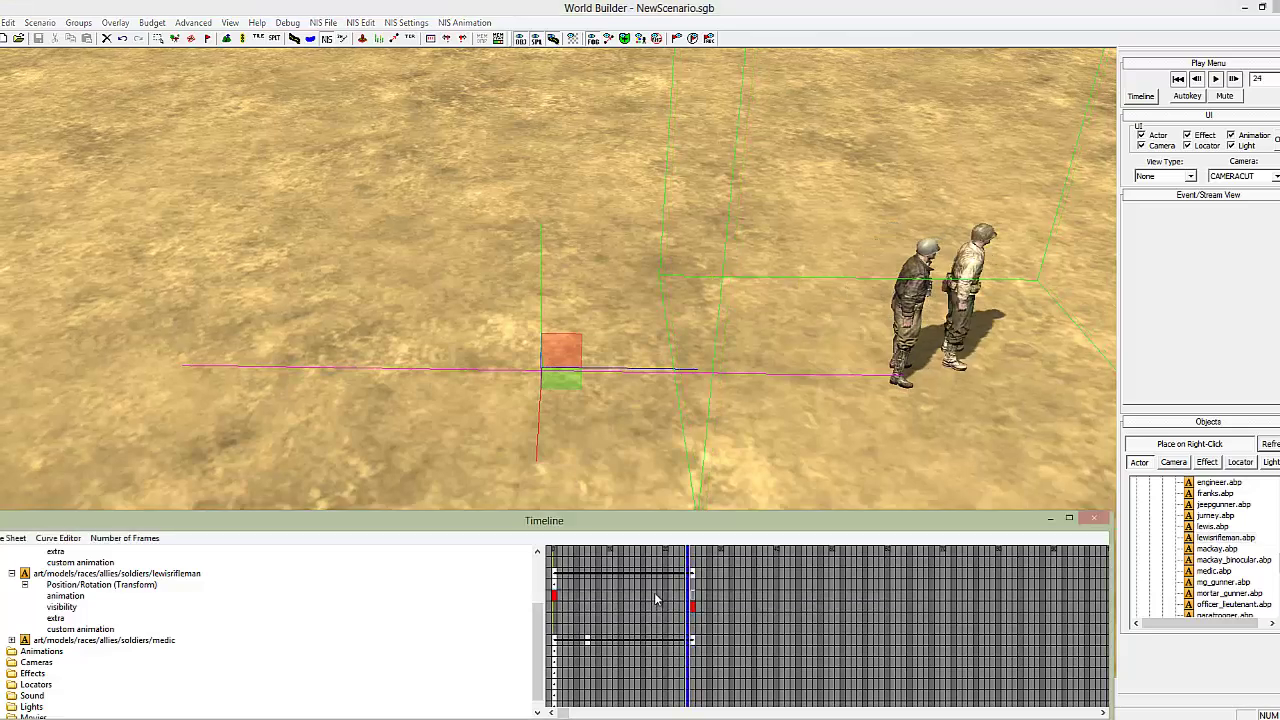
# Play the scene from frame 0, pause at frame 59, and inspect the medic lifting the soldier from another angle.
pyautogui.moveTo(574, 597); pyautogui.dragTo(556, 597)
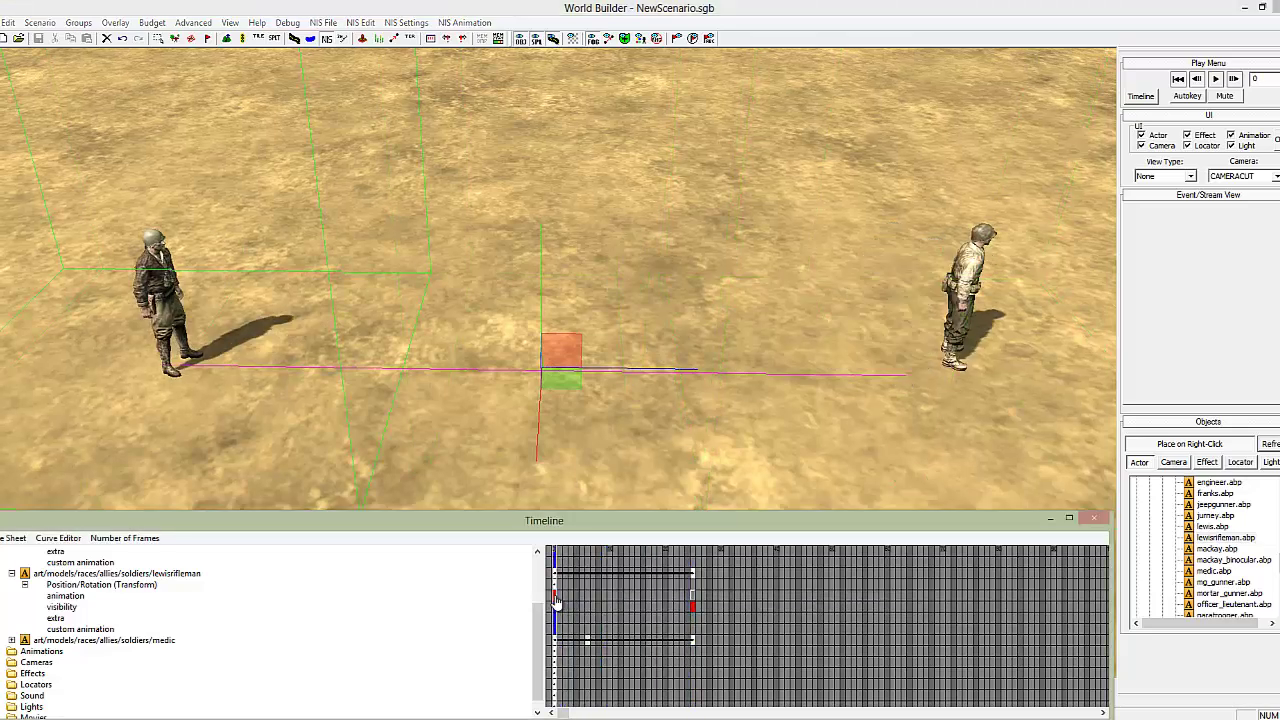
pyautogui.click(1215, 78)
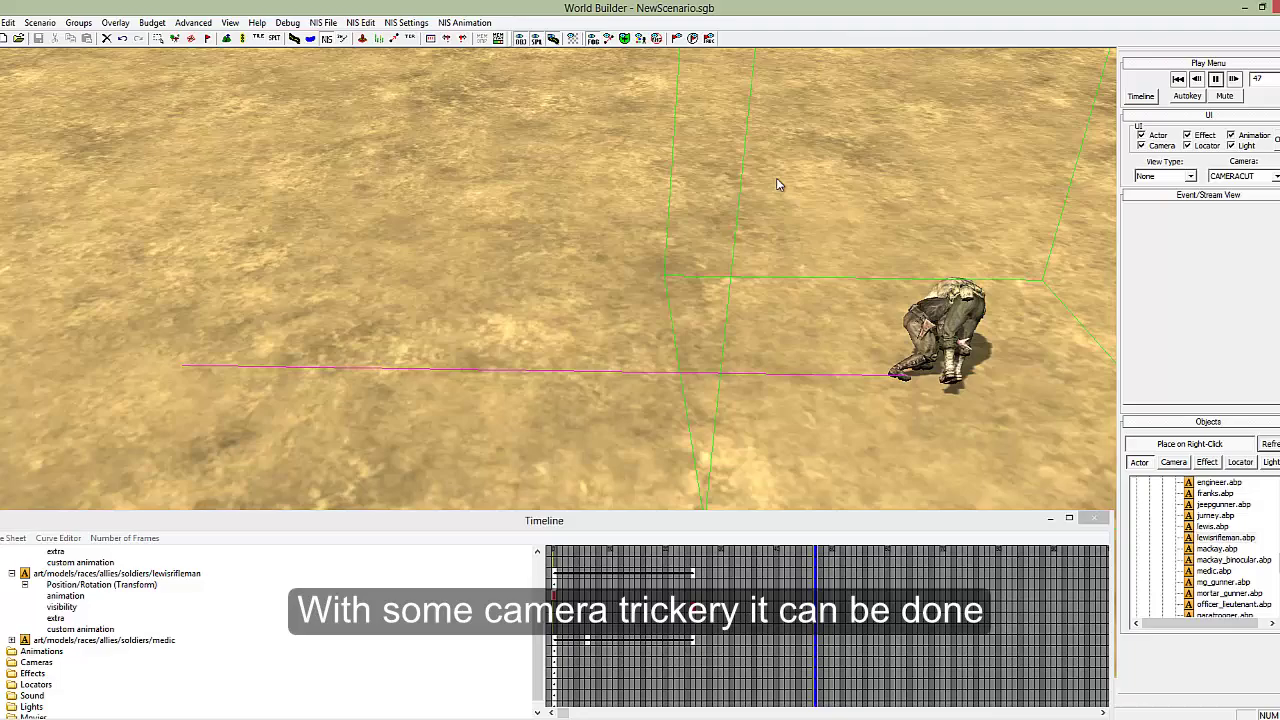
pyautogui.click(1218, 86)
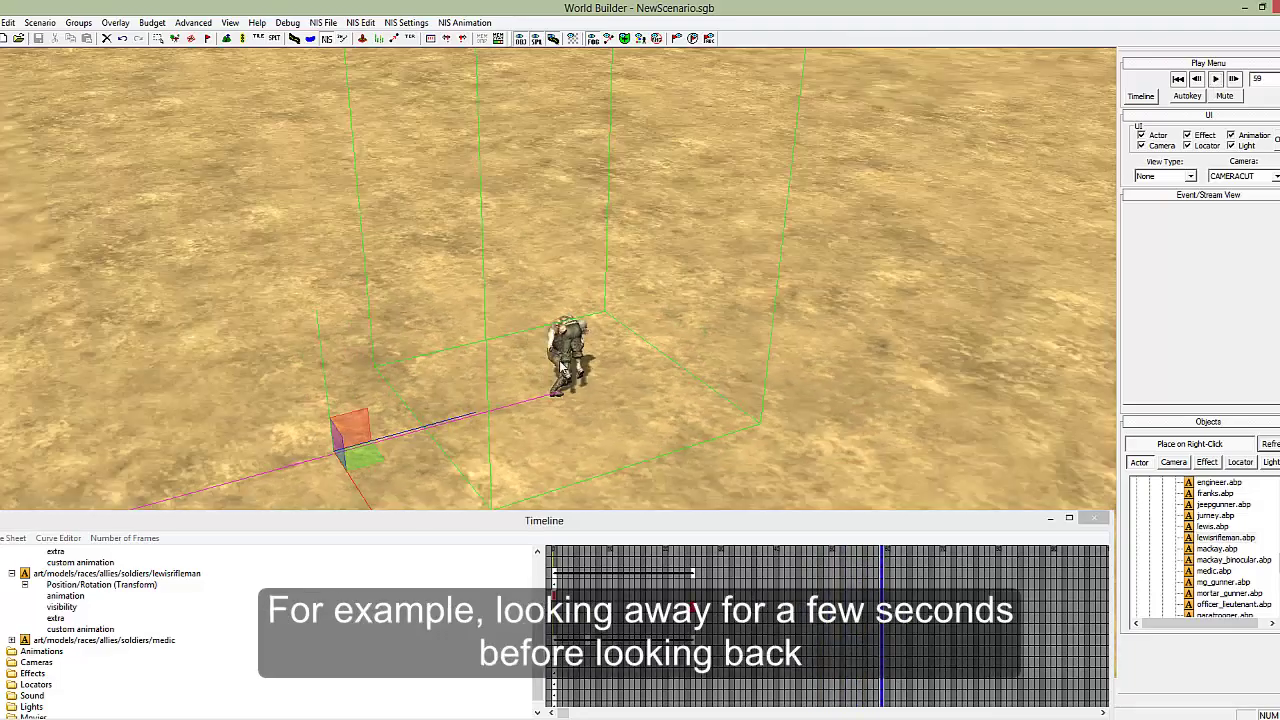
pyautogui.moveTo(560, 366); pyautogui.dragTo(575, 342, button='middle')
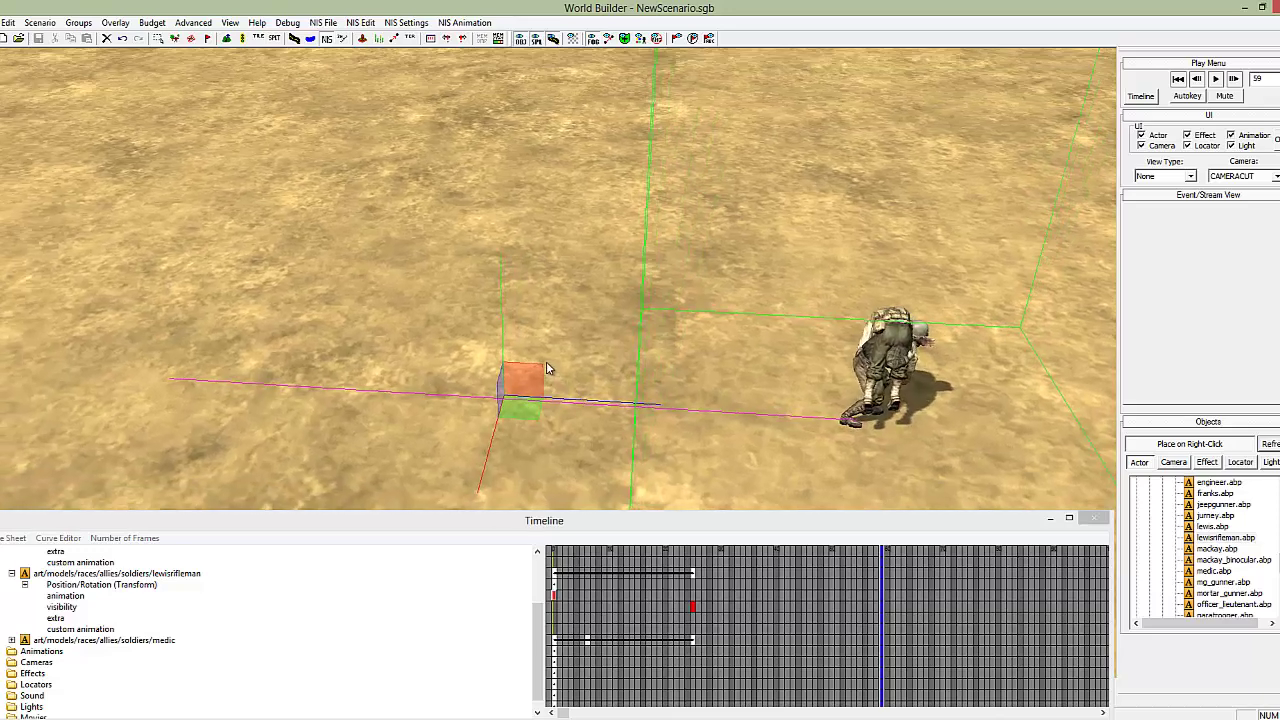
# Replay the scene from frame 0, pause at frame 57 to examine the carrying pose with actor markers hidden, and rewind to the start.
pyautogui.click(1197, 82)
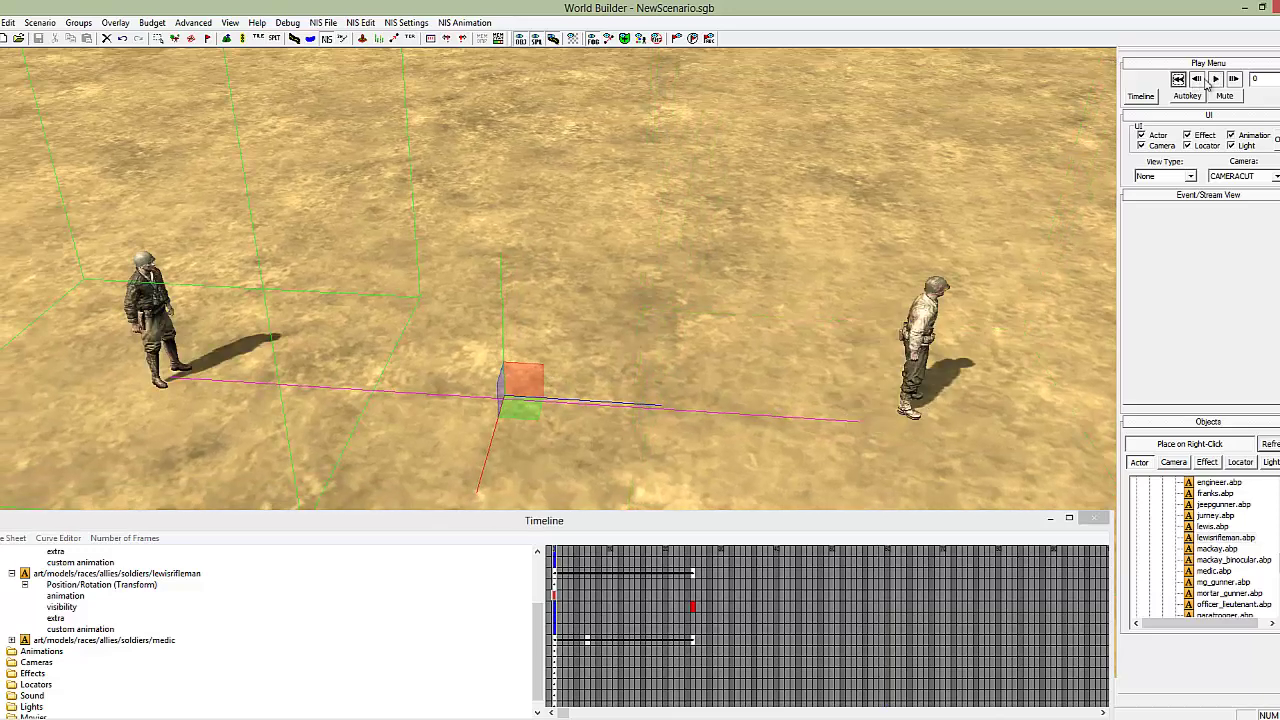
pyautogui.click(1215, 79)
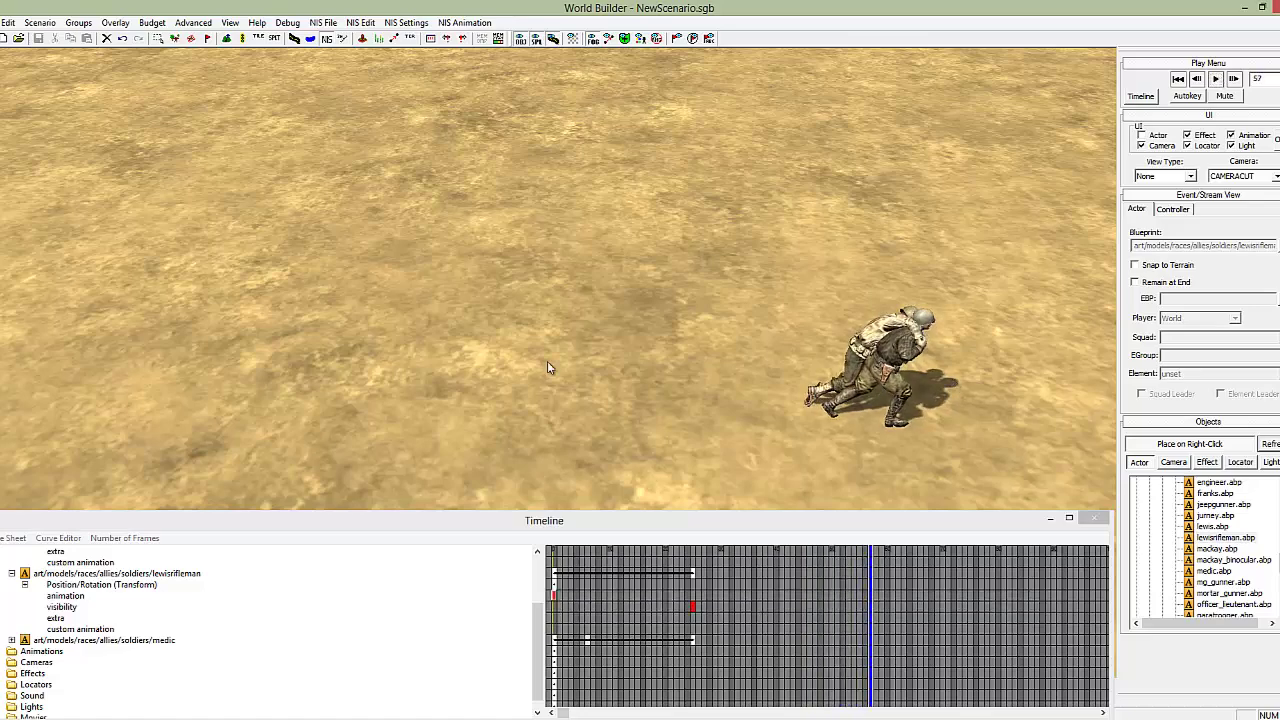
pyautogui.moveTo(547, 362)
pyautogui.mouseDown(button='middle')
pyautogui.moveTo(520, 366)
pyautogui.moveTo(537, 366)
pyautogui.mouseUp(button='middle')
pyautogui.scroll(-2, 615, 383)
pyautogui.scroll(5, 614, 379)
pyautogui.scroll(-3, 537, 368)
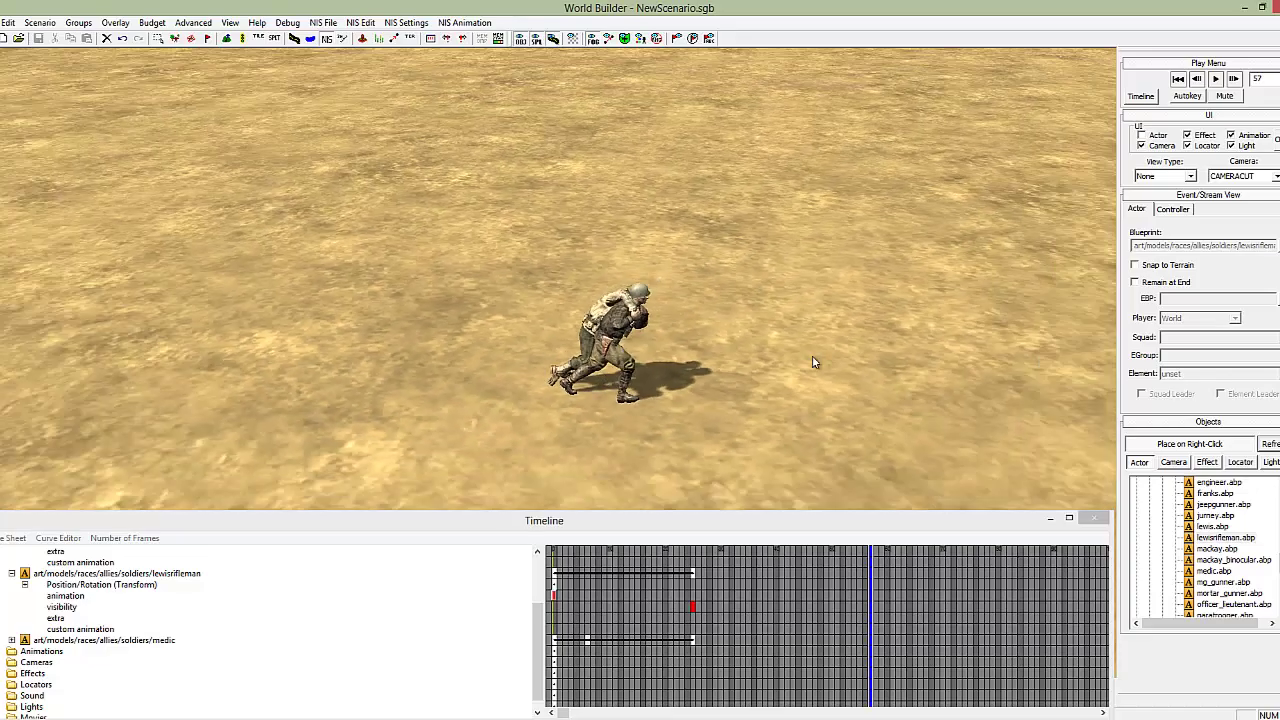
pyautogui.scroll(-4, 541, 362)
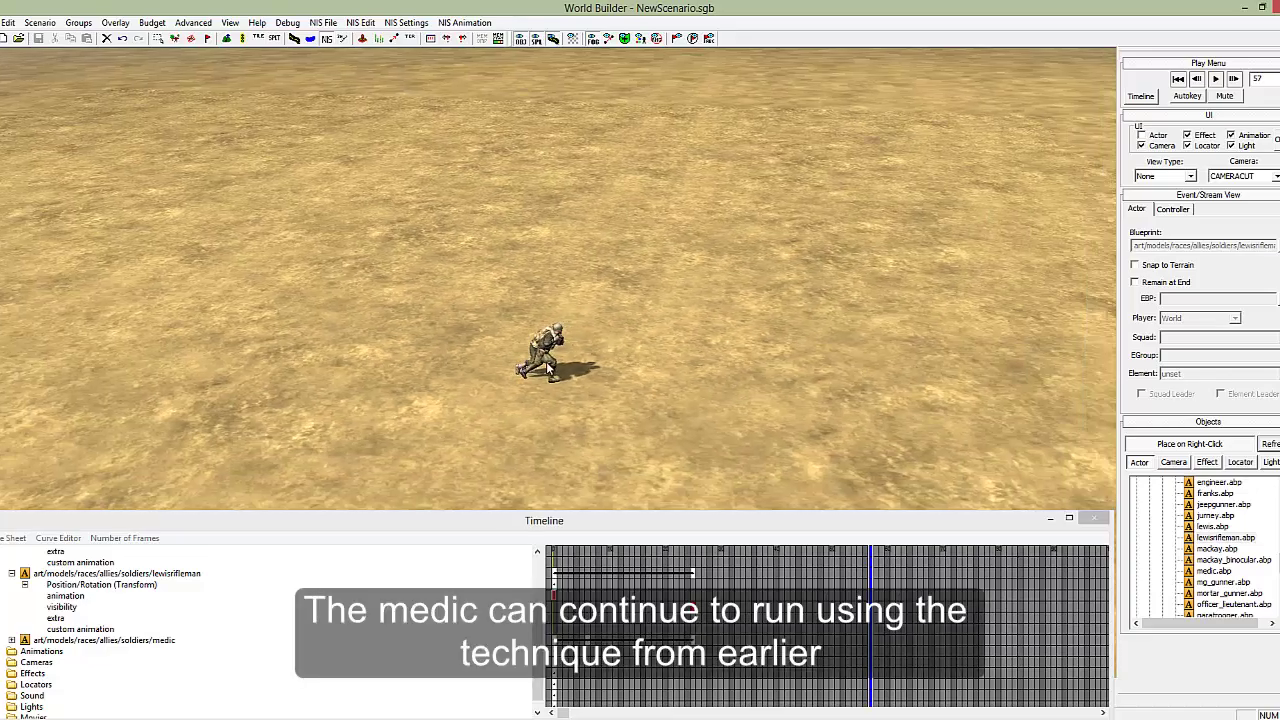
pyautogui.moveTo(541, 362); pyautogui.dragTo(551, 366, button='middle')
pyautogui.scroll(4, 770, 409)
pyautogui.scroll(-3, 767, 402)
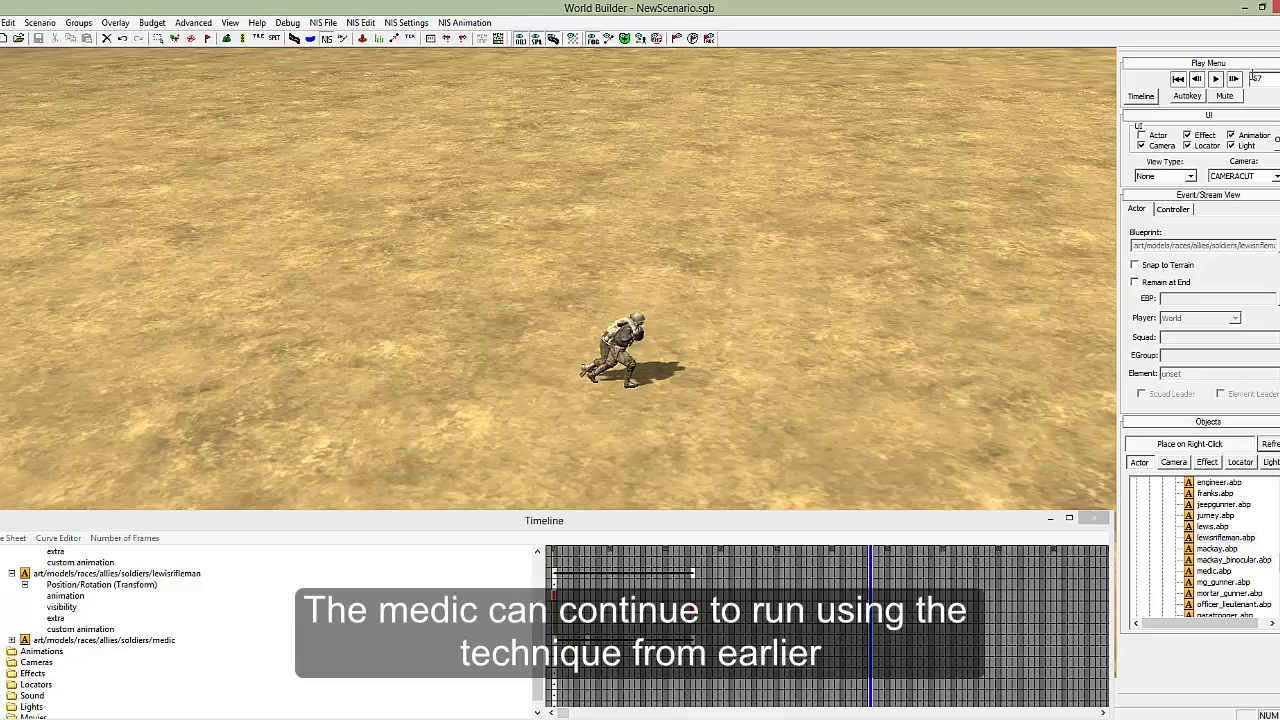
pyautogui.click(1178, 79)
pyautogui.scroll(5, 556, 366)
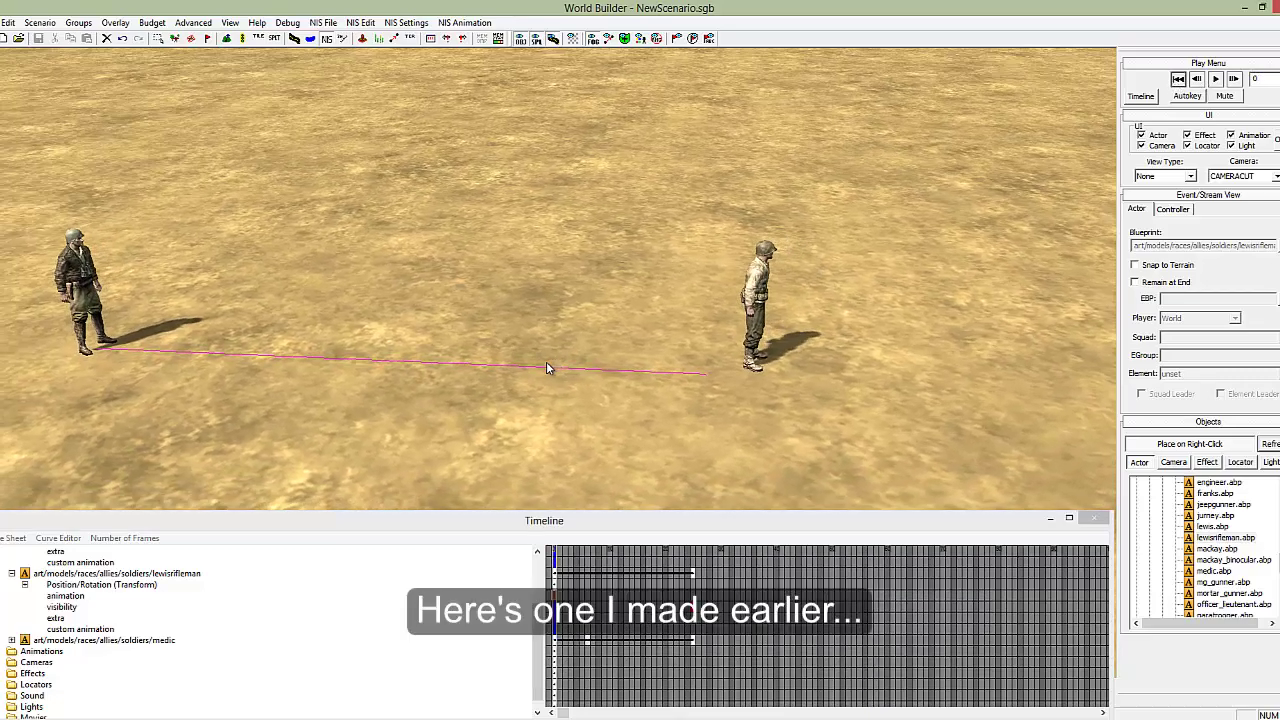
pyautogui.scroll(-3, 677, 309)
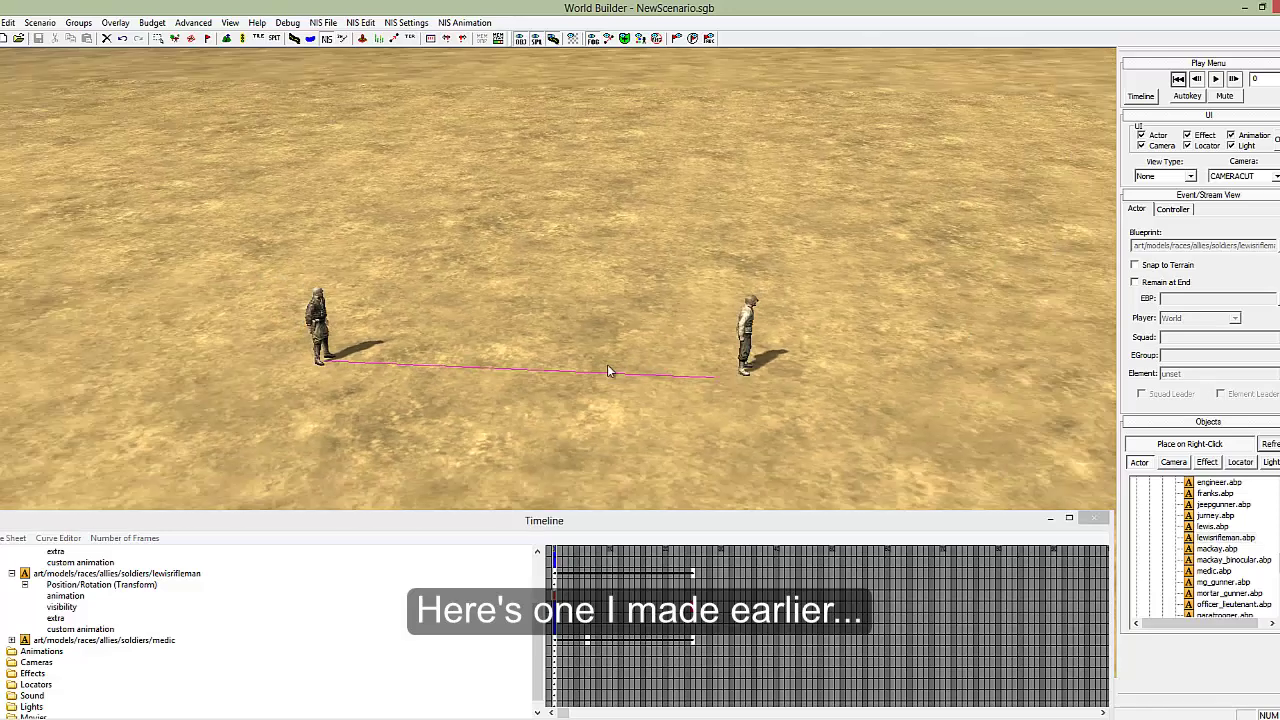
pyautogui.scroll(2, 608, 371)
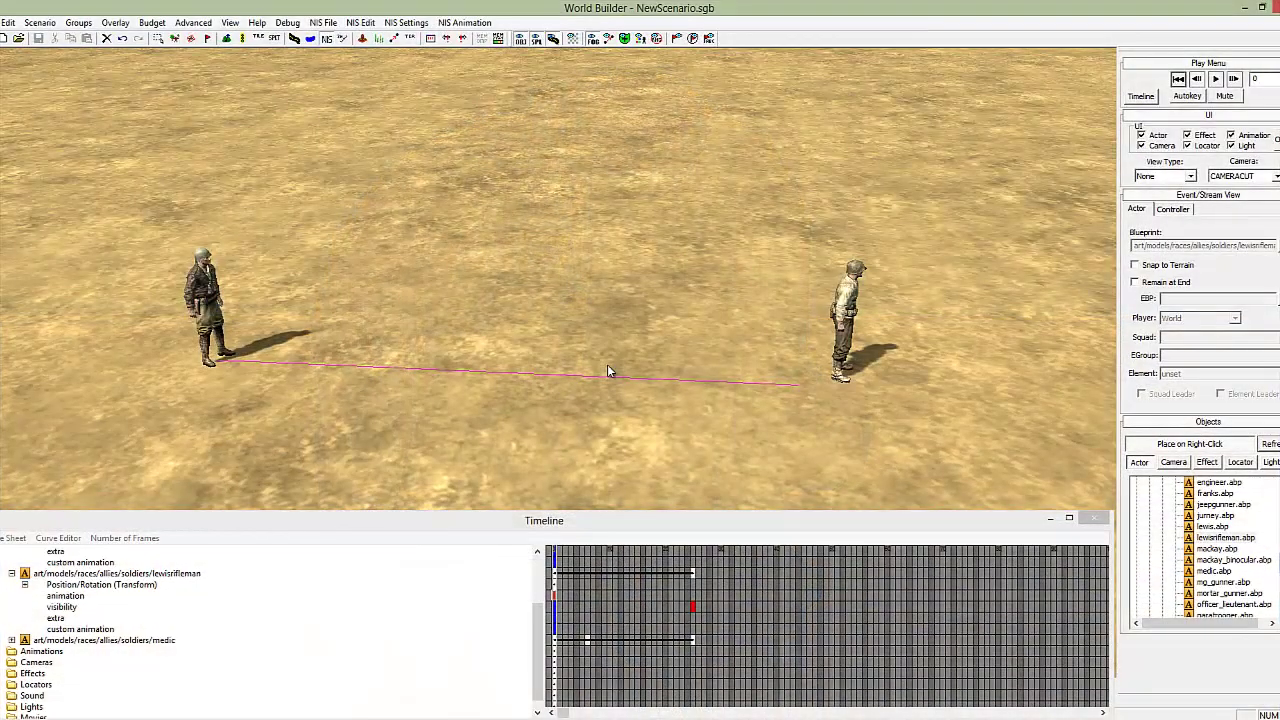
pyautogui.scroll(-5, 607, 364)
pyautogui.scroll(6, 607, 364)
pyautogui.moveTo(553, 363); pyautogui.dragTo(548, 369, button='middle')
pyautogui.scroll(-3, 731, 367)
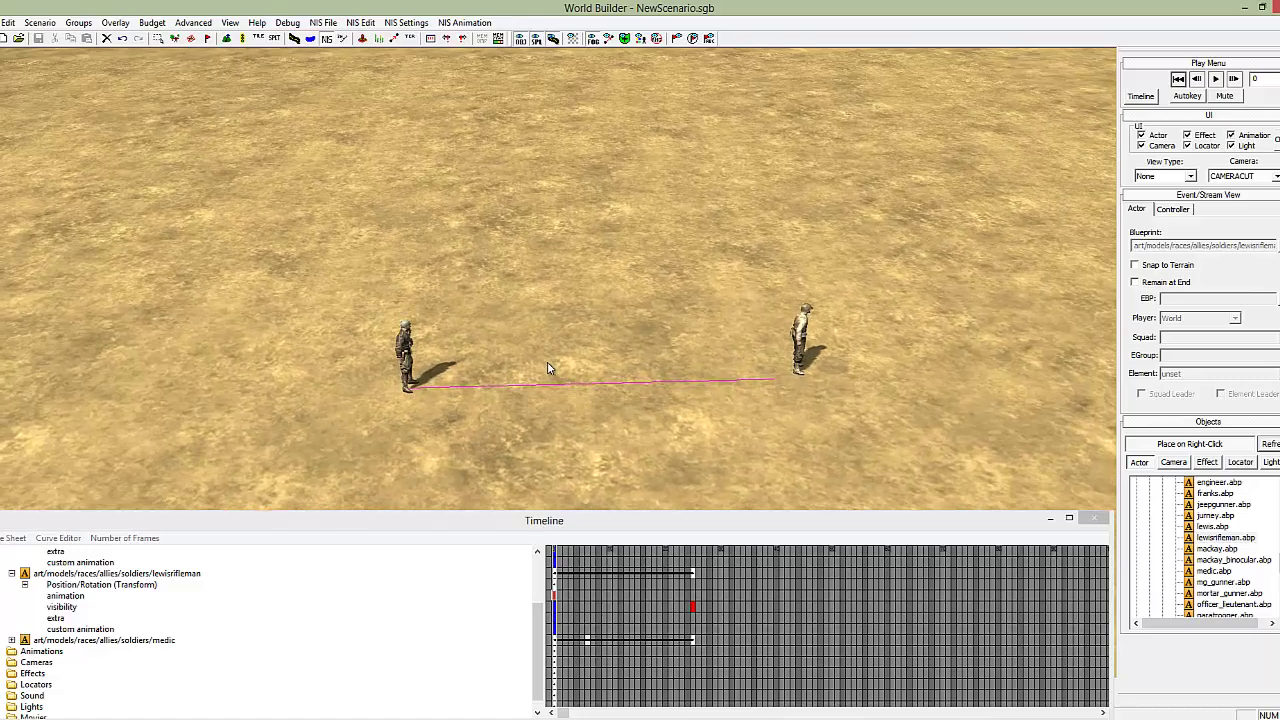
pyautogui.moveTo(723, 358); pyautogui.dragTo(546, 370, button='middle')
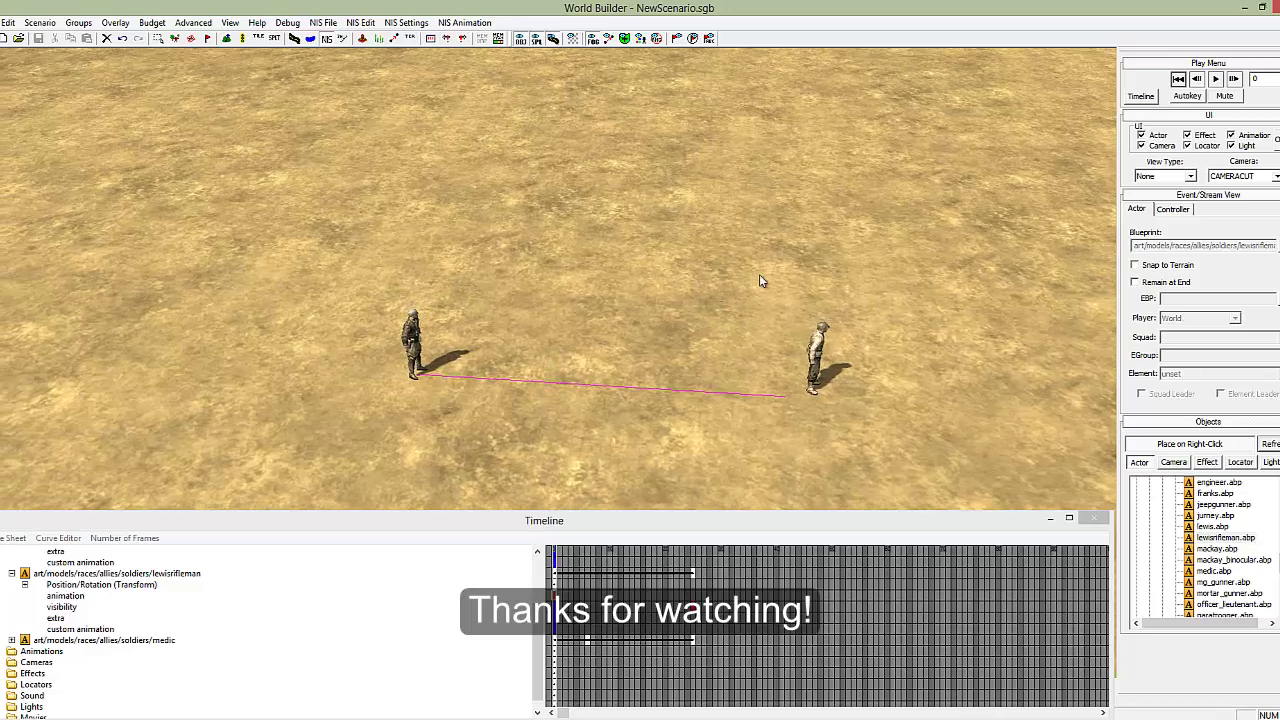